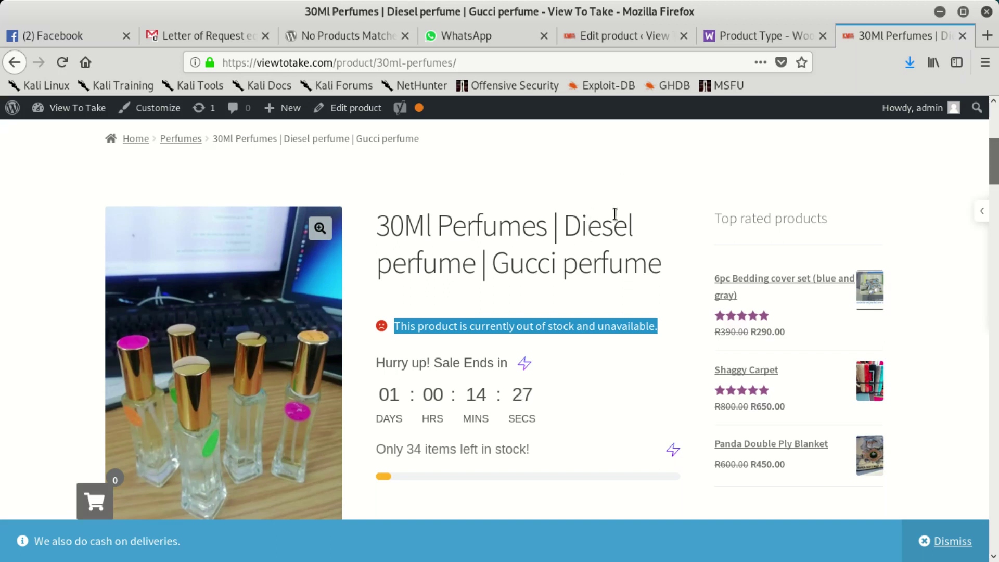
Select and copy the out-of-stock message on the 30Ml Perfumes product page
left_click(693, 338)
left_click_drag(660, 329, 397, 326)
right_click(451, 331)
left_click(482, 341)
key("alt+Tab")
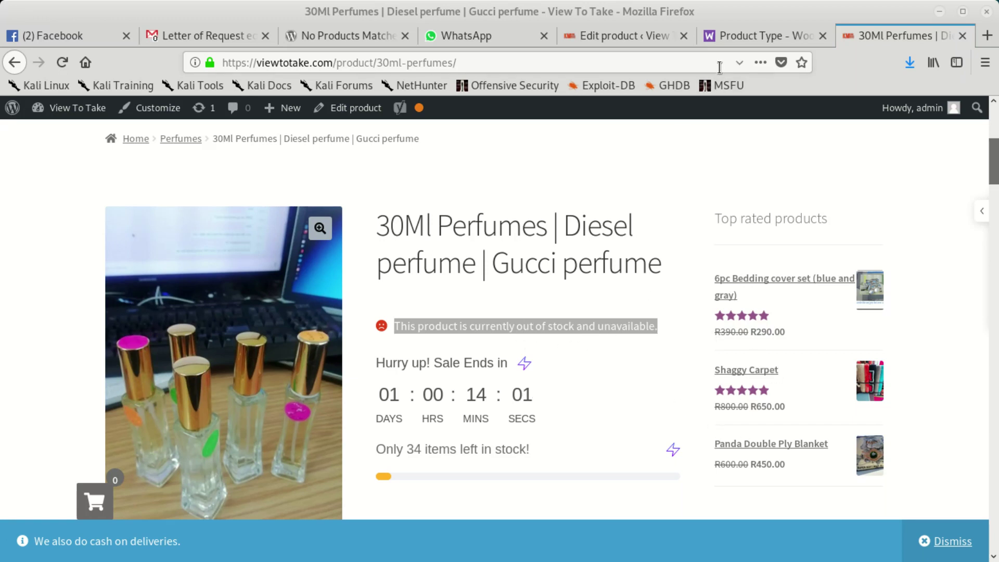
Close the WooCommerce Product Type page and bring up the Edit product page of the perfume
left_click(744, 28)
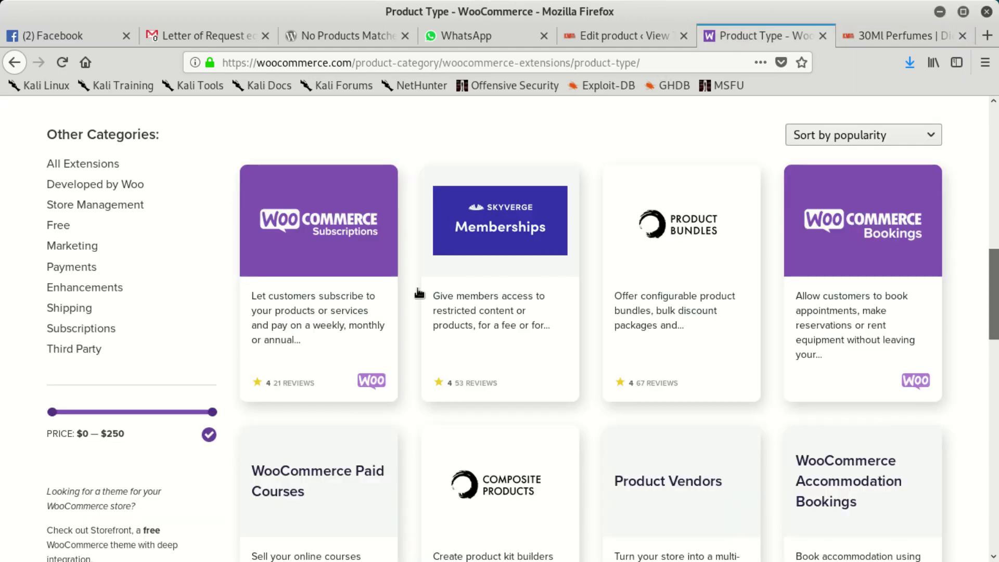
left_click(823, 36)
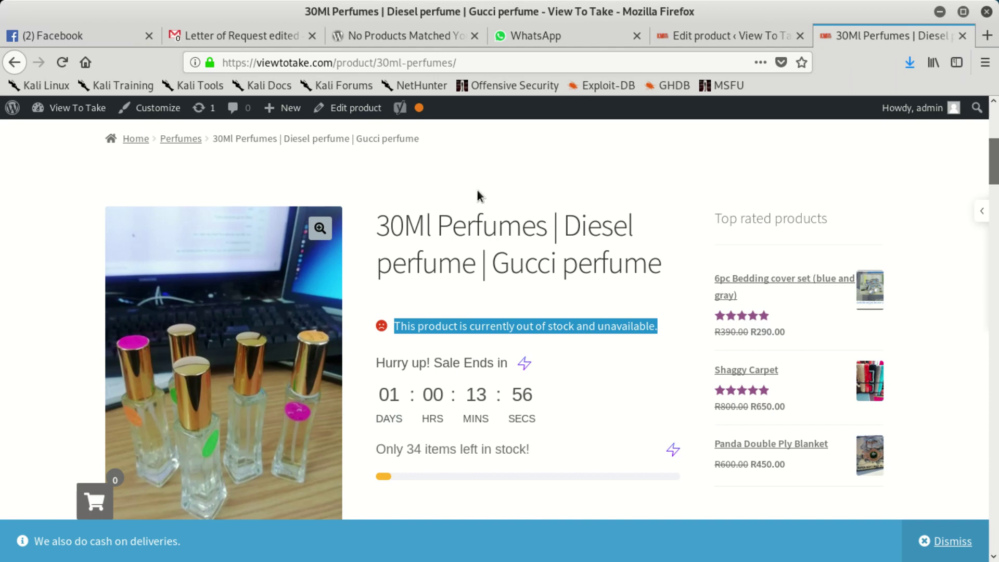
left_click(379, 36)
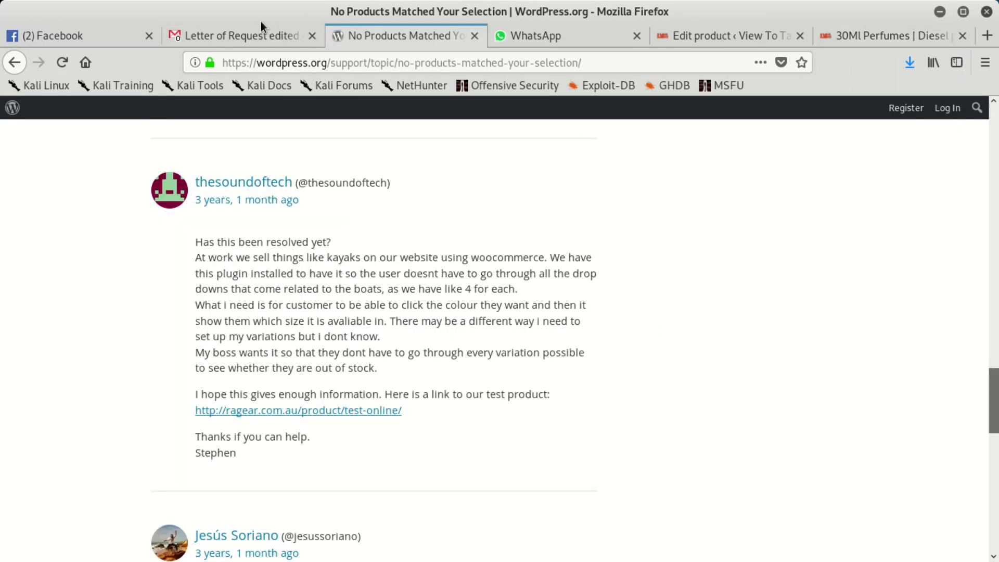
left_click(232, 27)
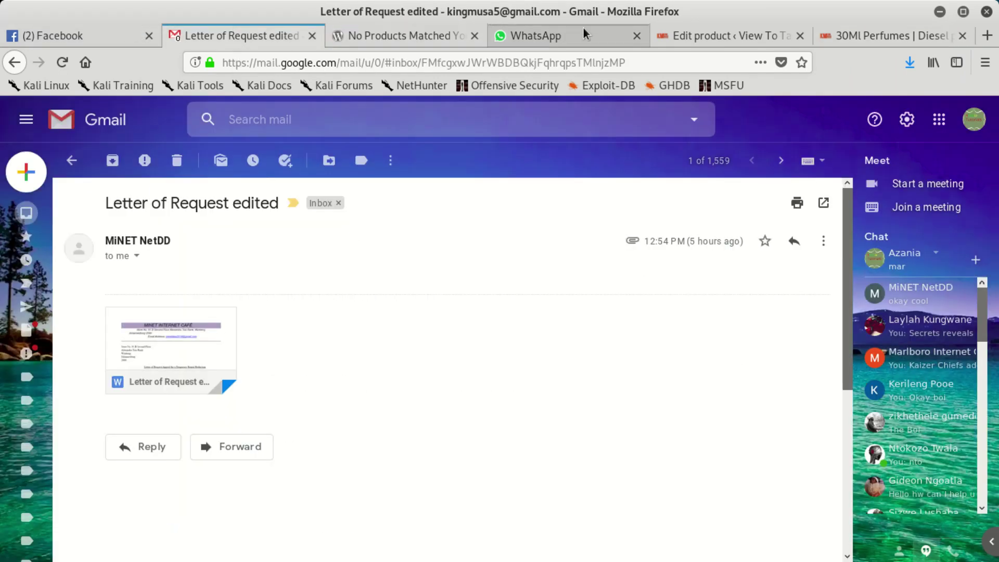
left_click(711, 36)
Change the product type in the perfume's product data to Simple product
scroll(447, 289, "down", 4)
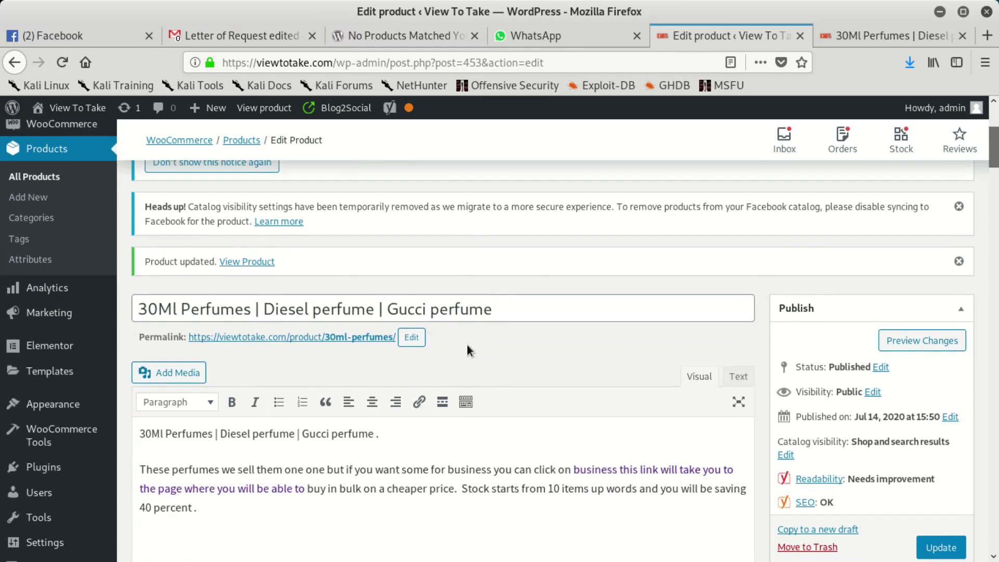
scroll(466, 345, "down", 10)
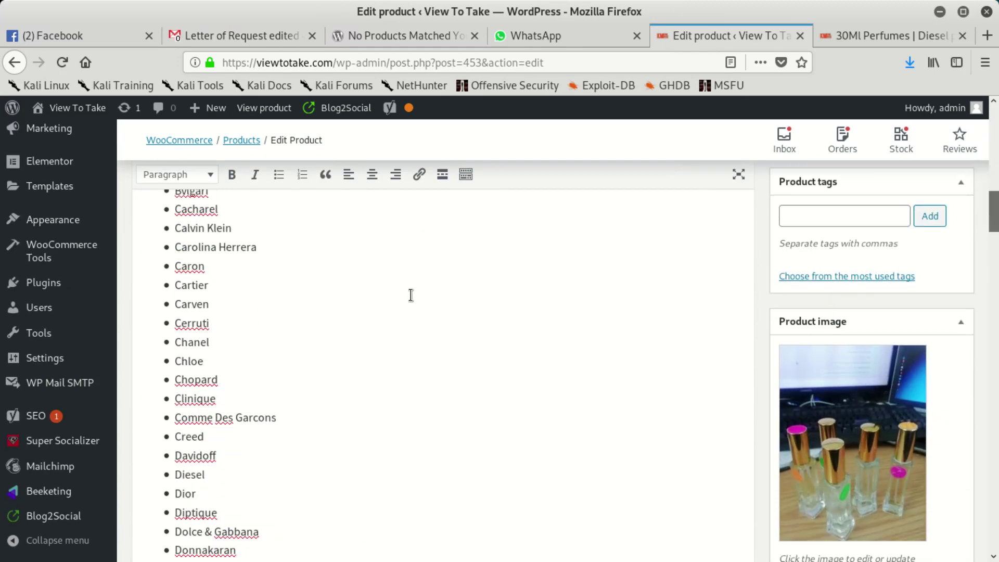
scroll(411, 295, "down", 15)
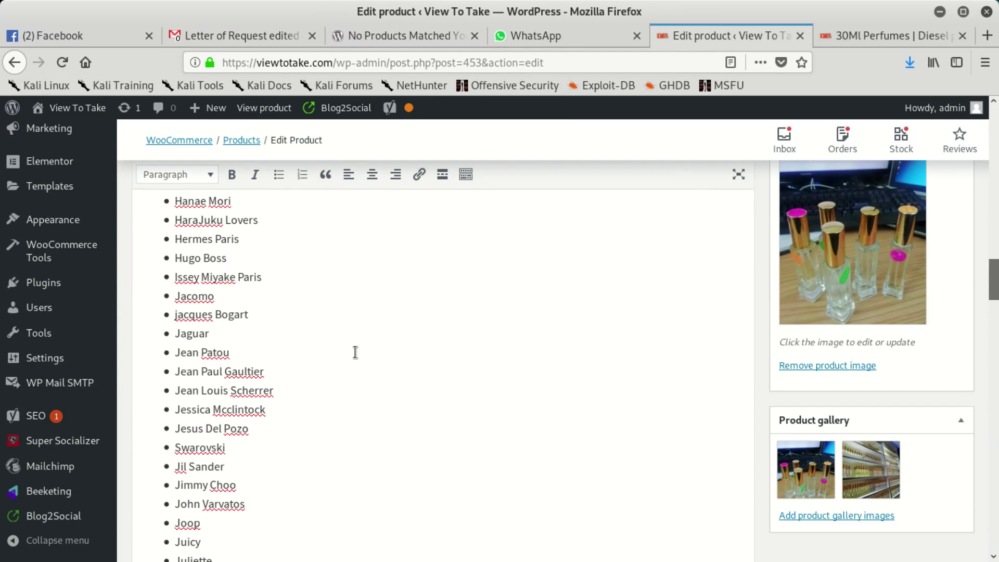
scroll(379, 365, "down", 20)
scroll(418, 367, "down", 15)
scroll(367, 339, "down", 10)
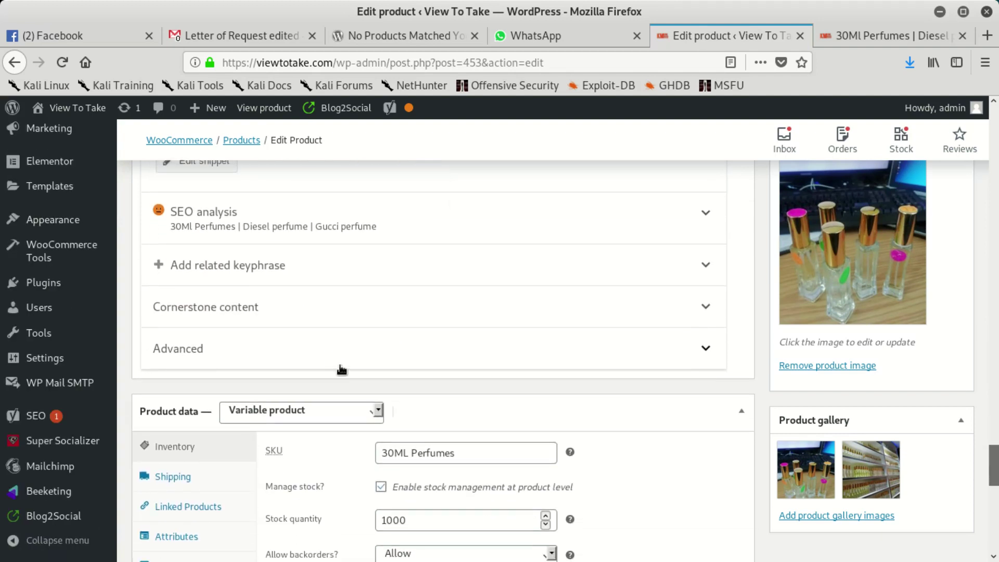
scroll(344, 371, "down", 3)
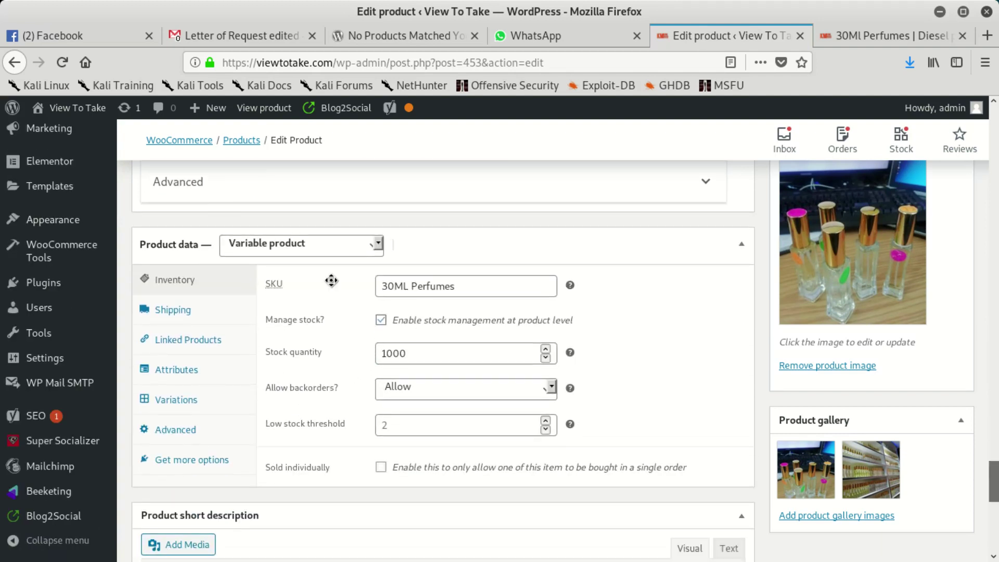
left_click(361, 245)
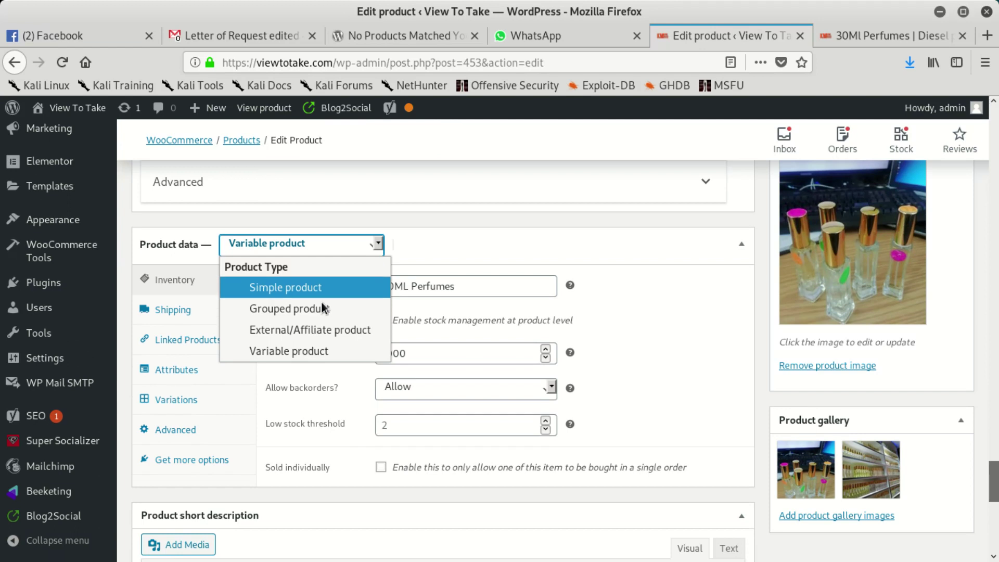
left_click(344, 288)
Set the product's regular price to 100 and update the product
left_click(464, 281)
type("1")
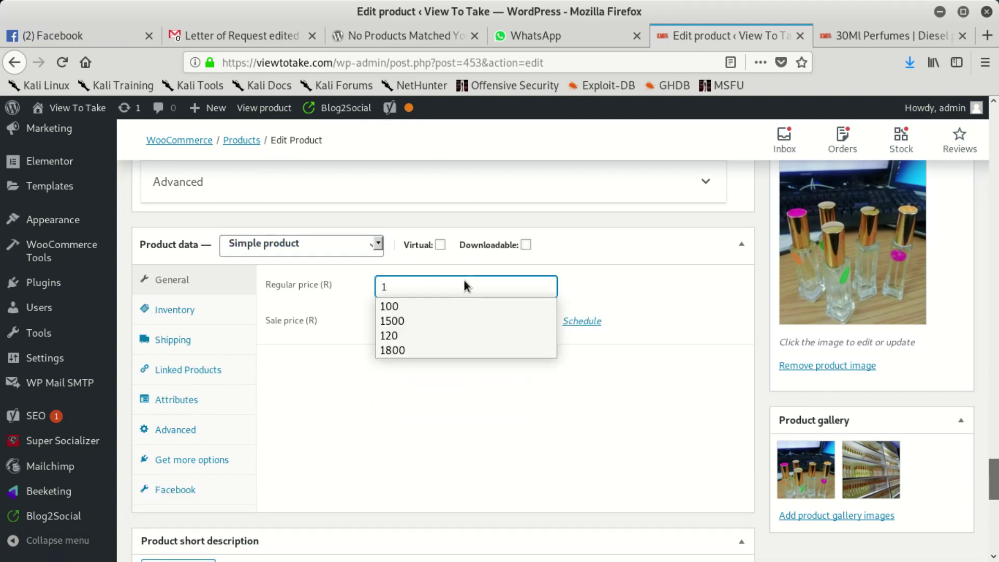
type("00")
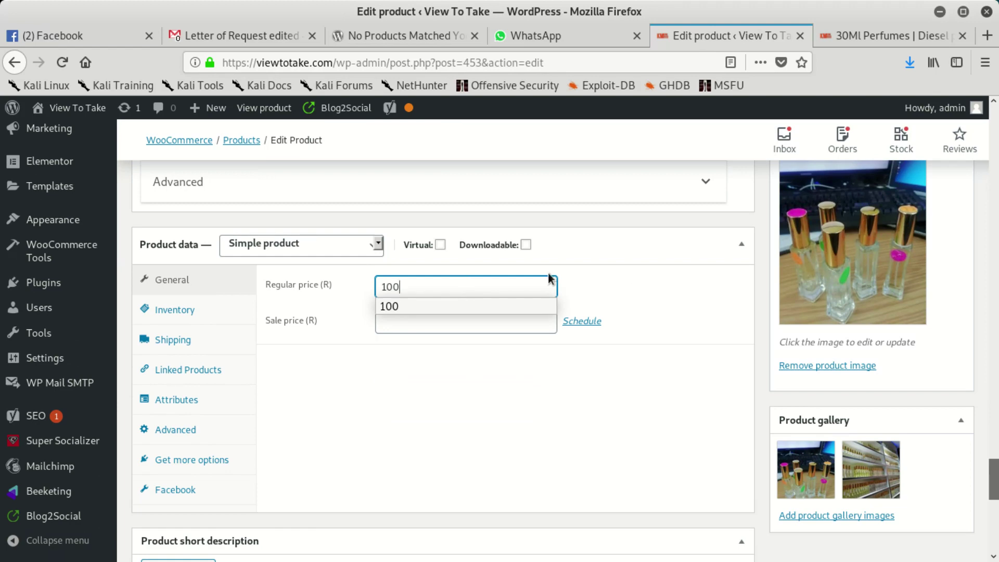
left_click(392, 306)
scroll(456, 335, "down", 5)
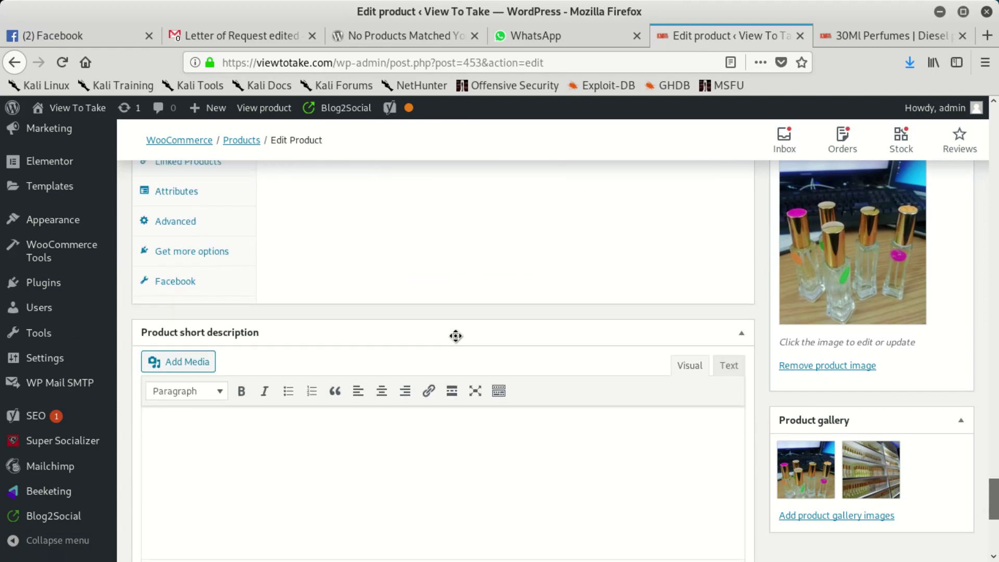
scroll(440, 345, "up", 8)
scroll(440, 345, "up", 12)
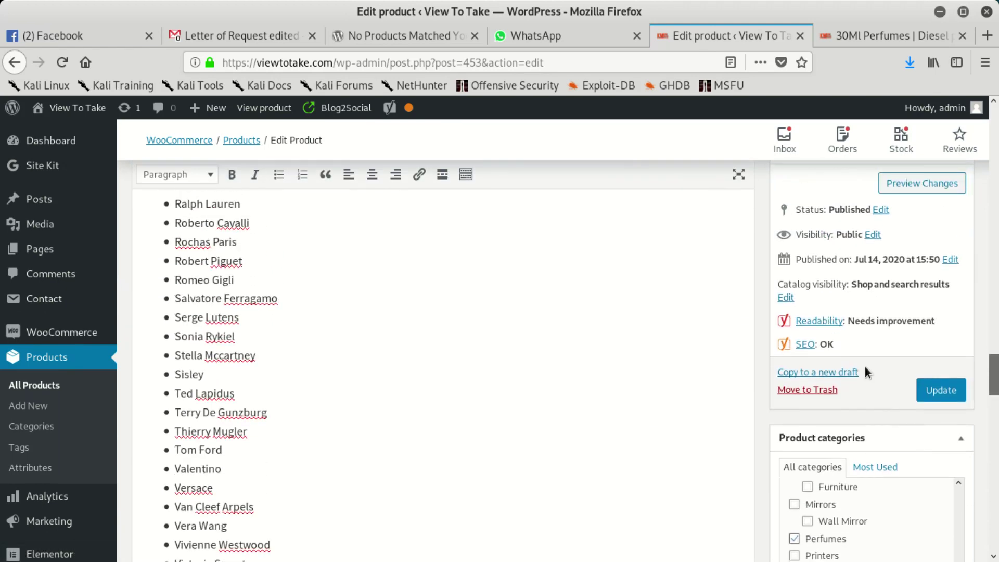
left_click(943, 391)
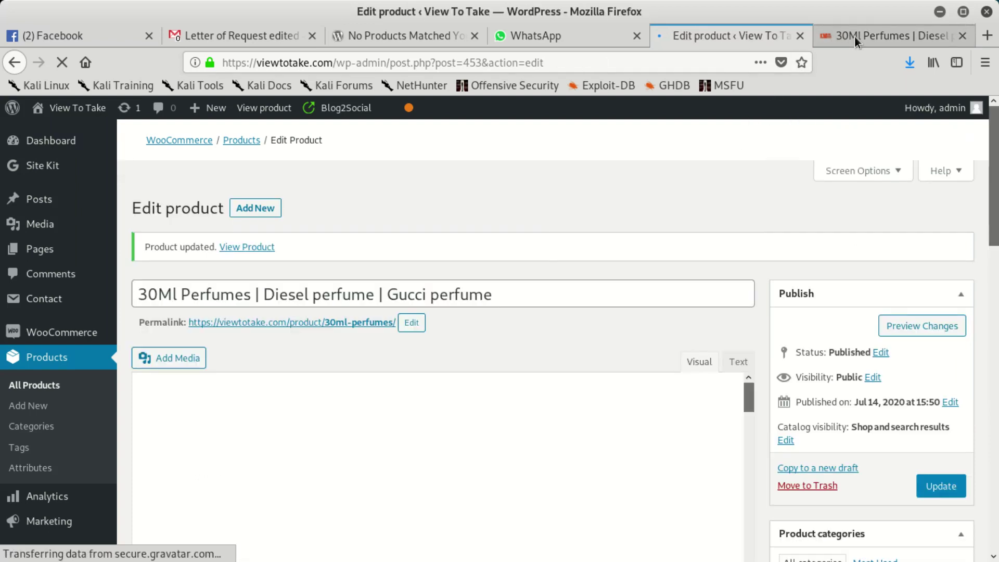
Reload the live 30Ml Perfumes product page and check its price, stock status and cart option
left_click(854, 36)
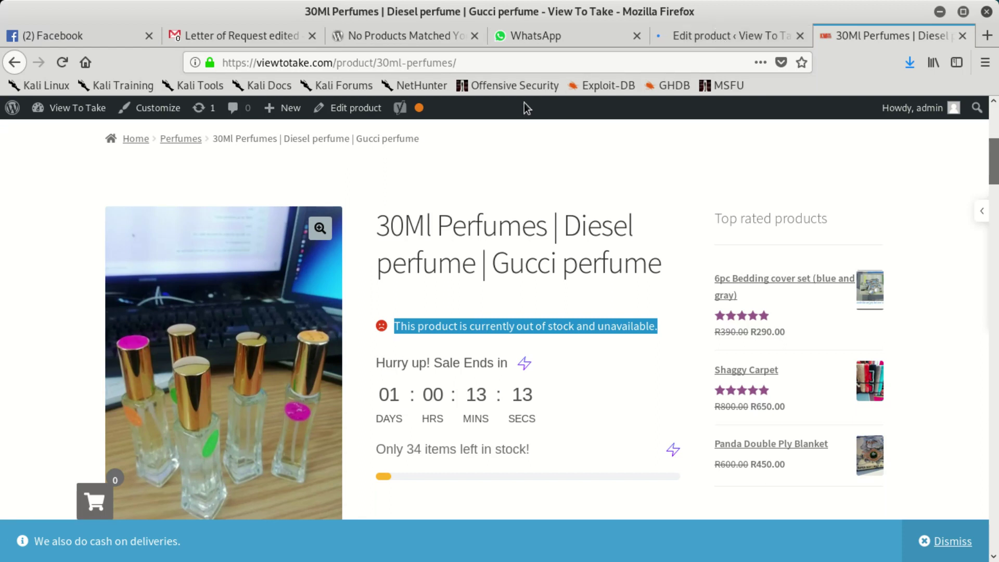
left_click(536, 64)
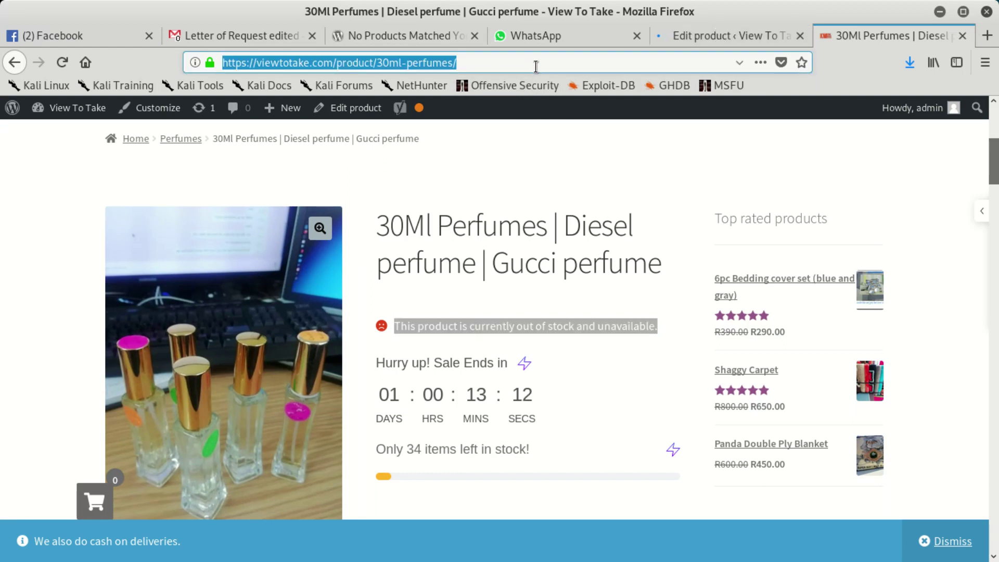
key("Return")
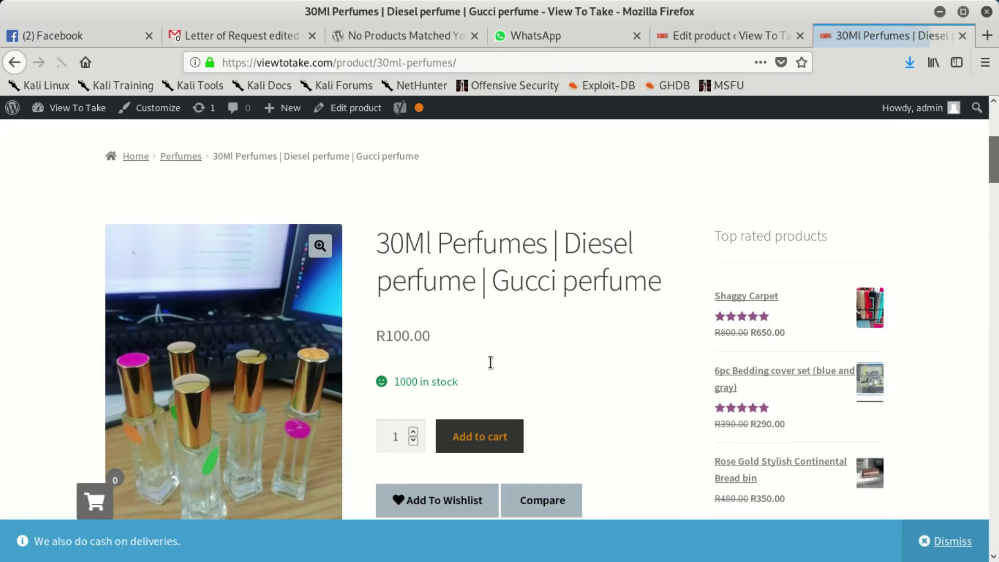
scroll(491, 363, "down", 5)
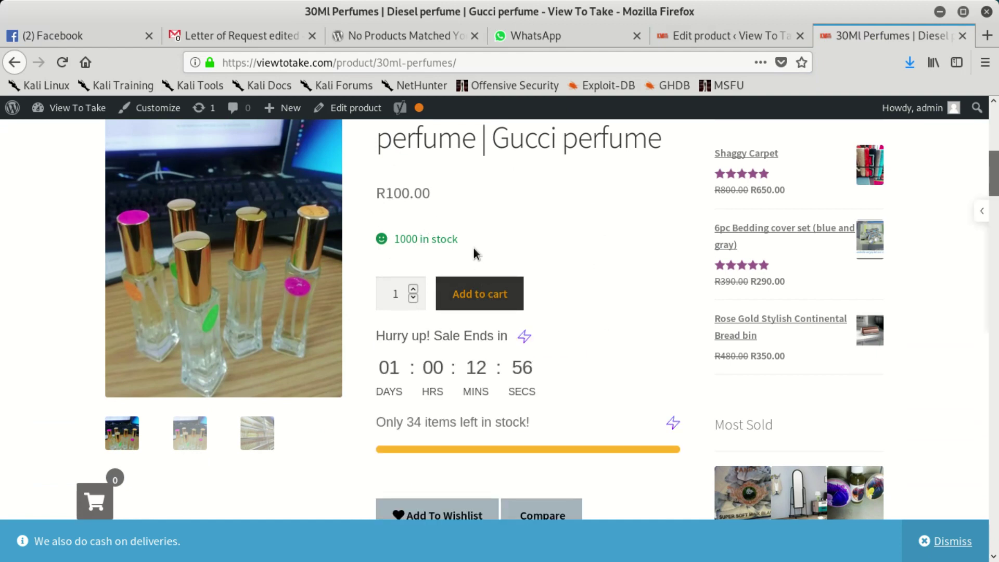
scroll(469, 247, "up", 3)
scroll(427, 261, "down", 4)
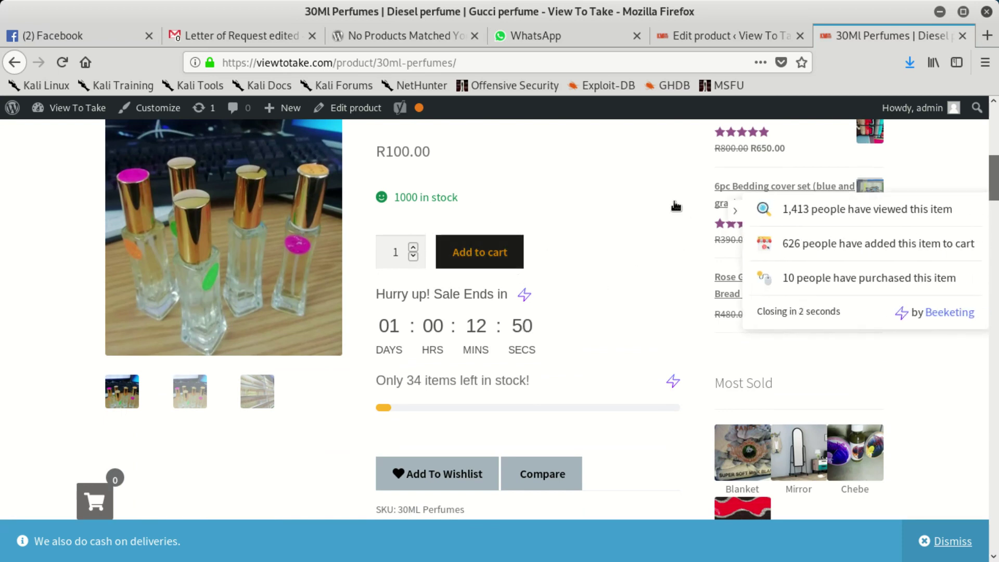
Return to the Edit product page and change the product type to Variable product
left_click(718, 36)
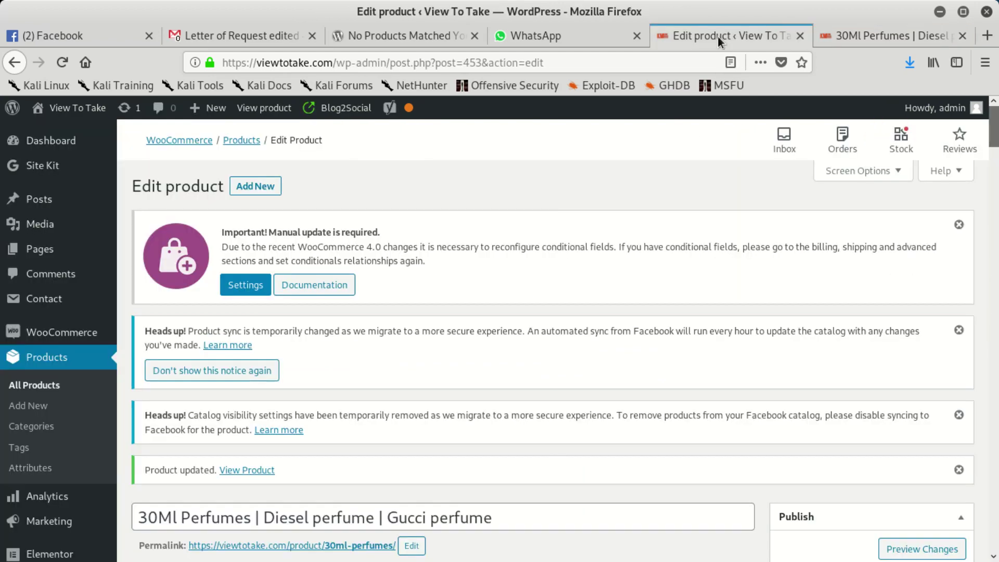
scroll(385, 393, "down", 5)
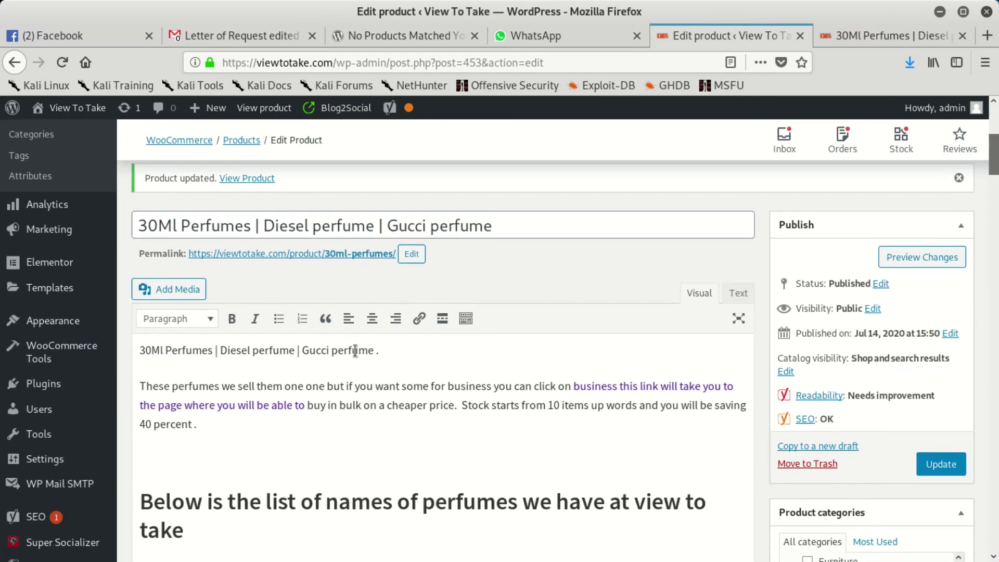
scroll(355, 350, "down", 14)
scroll(351, 407, "down", 20)
scroll(334, 415, "down", 20)
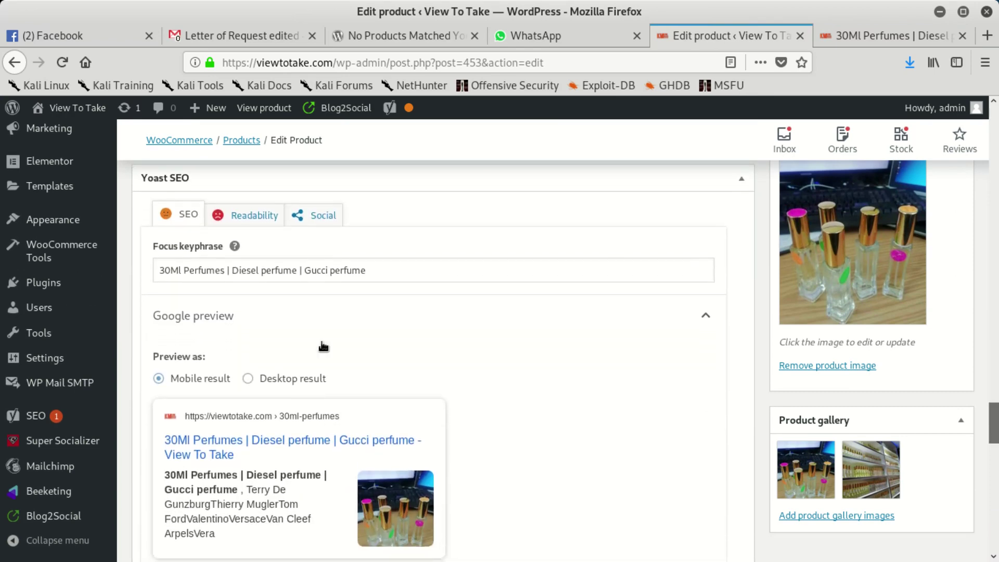
scroll(281, 374, "down", 8)
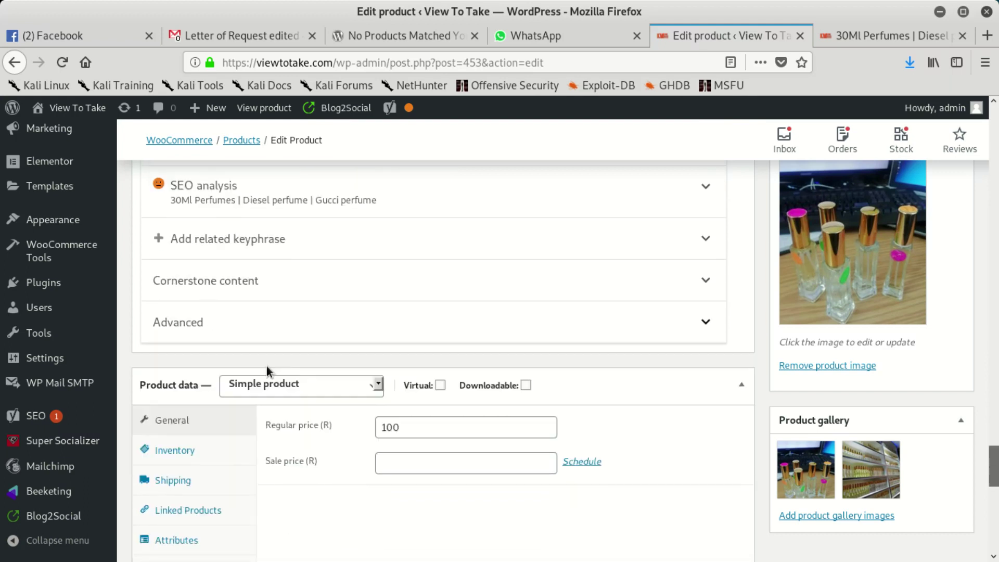
scroll(268, 370, "down", 3)
left_click(320, 284)
key("Escape")
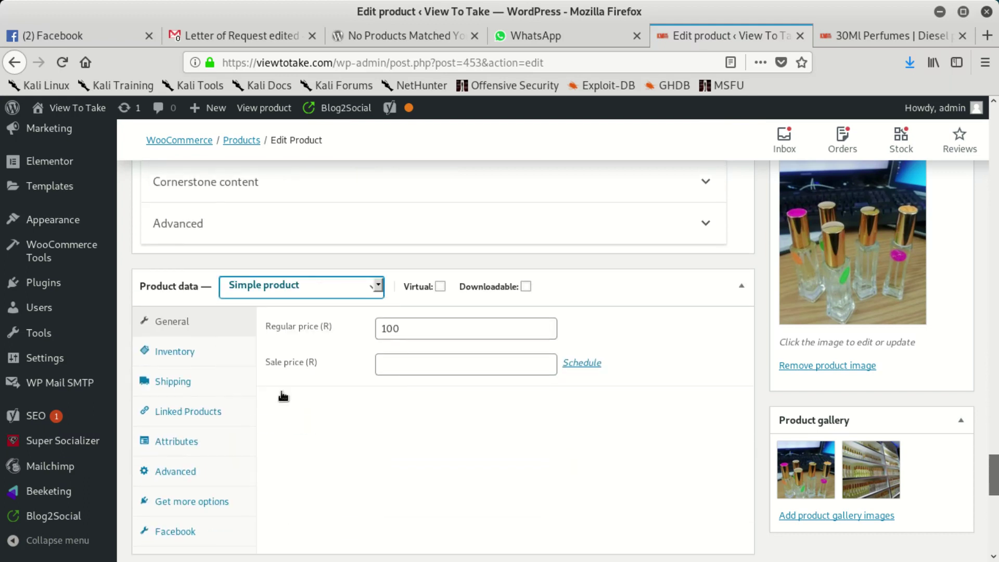
key("v")
scroll(429, 354, "down", 3)
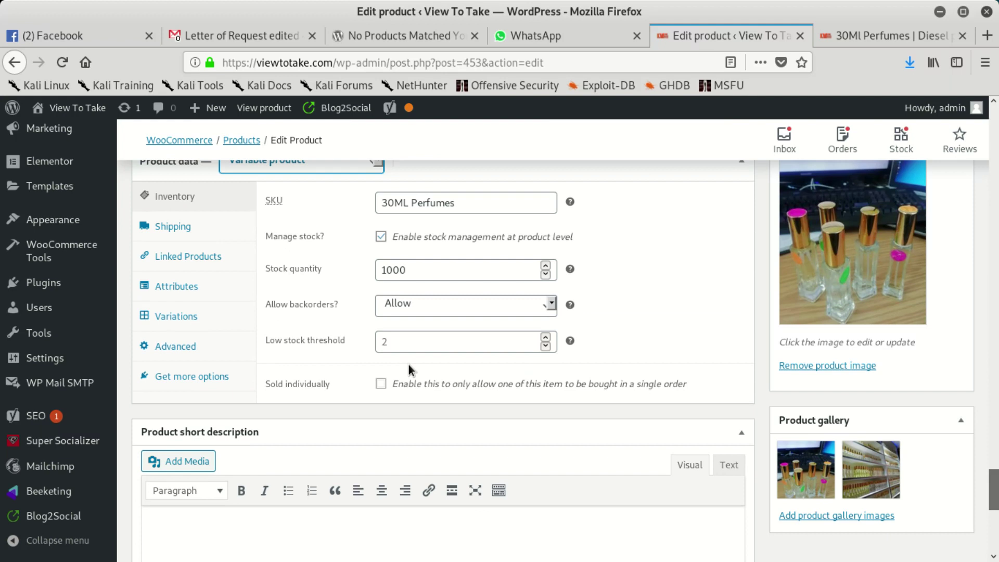
scroll(408, 363, "up", 2)
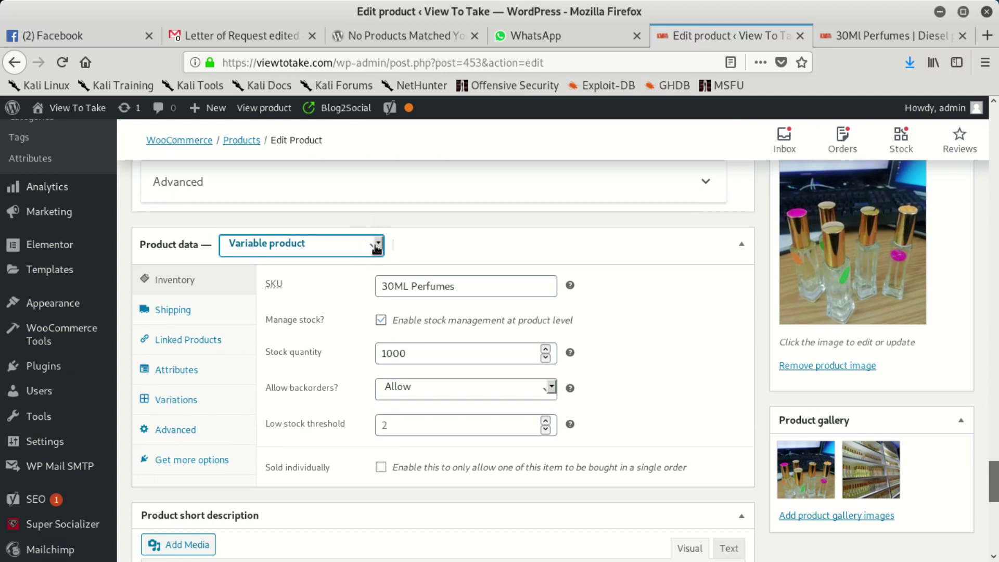
Add a single variation to the variable product with the Add variation action
left_click(178, 400)
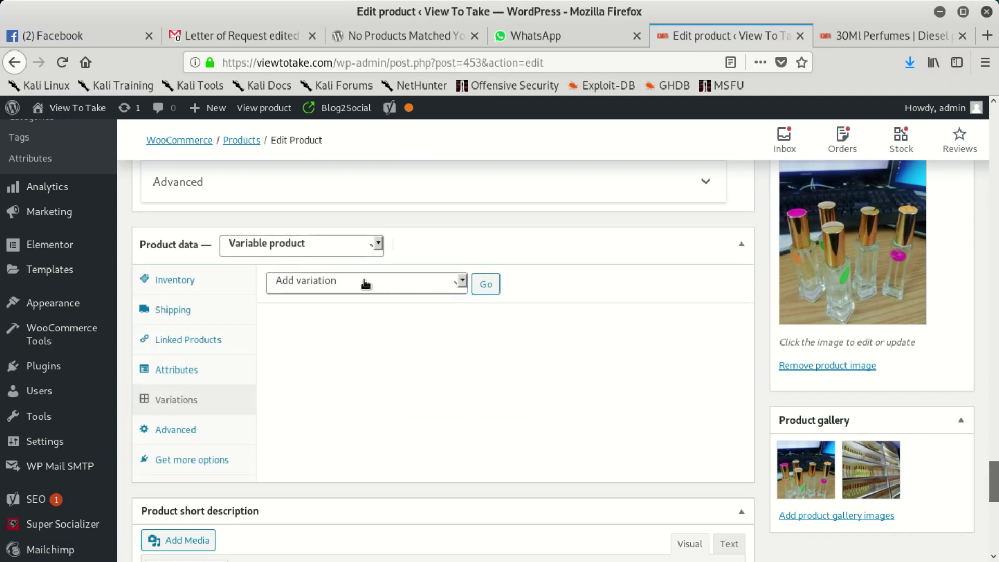
left_click(448, 284)
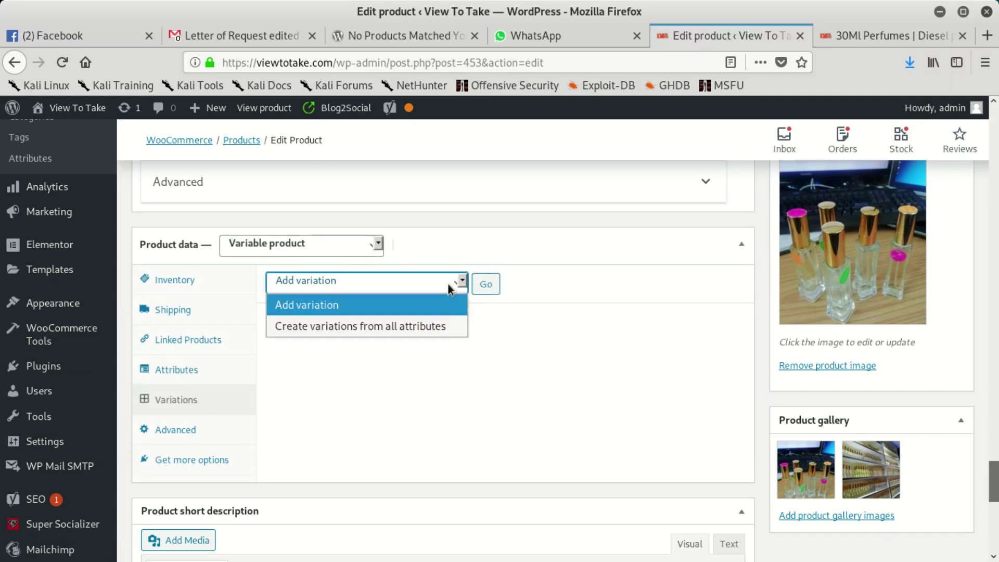
left_click(411, 308)
left_click(486, 284)
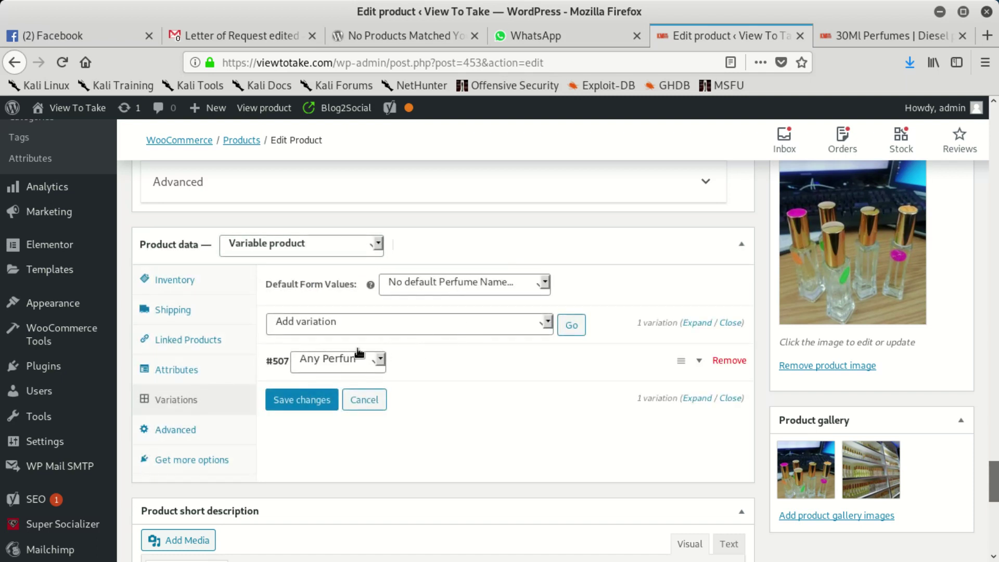
left_click(319, 359)
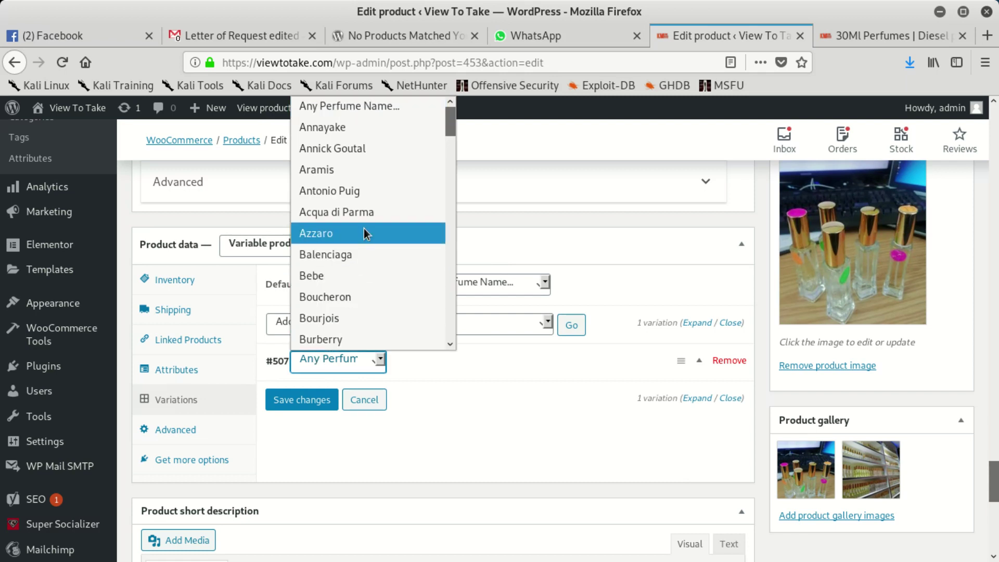
left_click(483, 390)
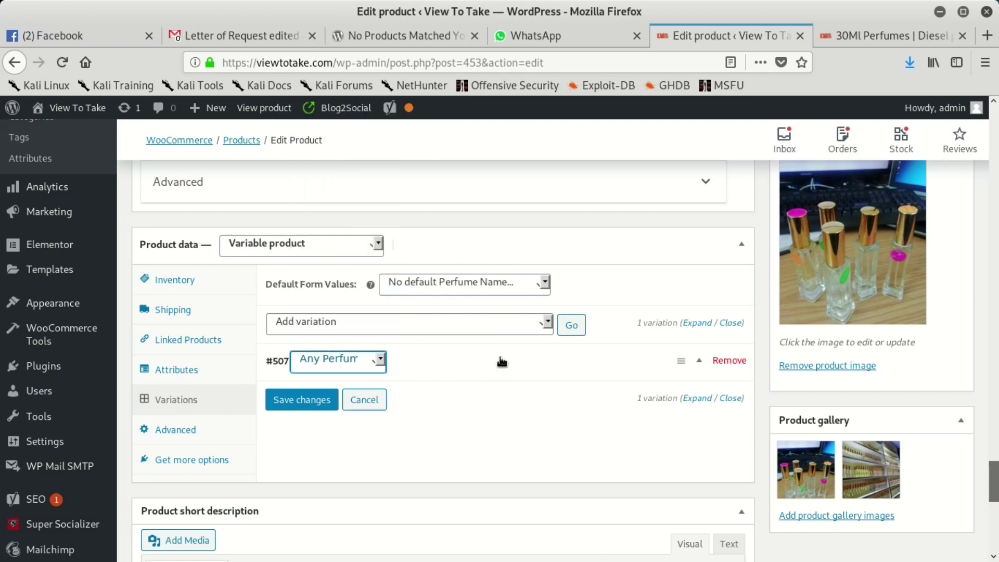
left_click(548, 322)
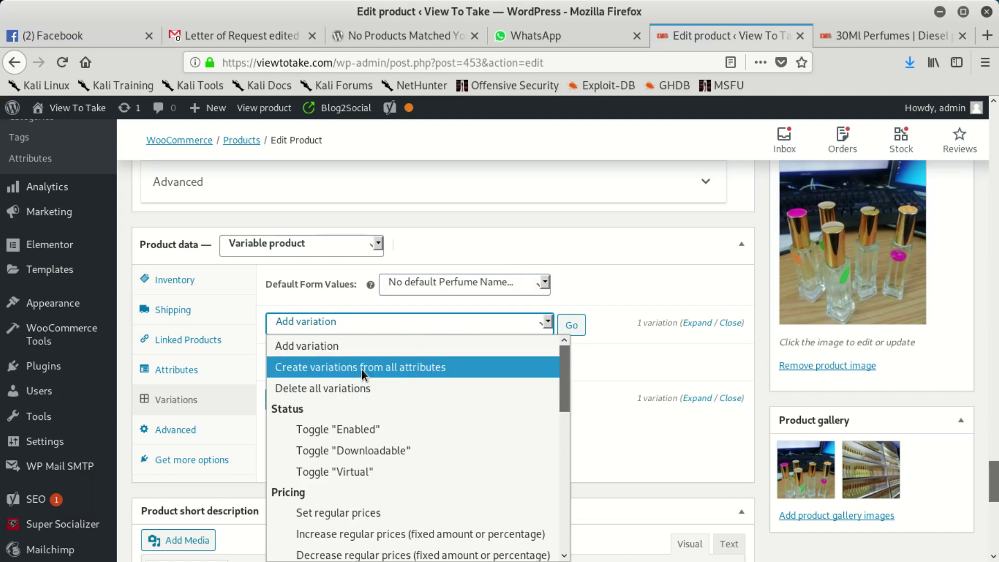
scroll(360, 409, "down", 3)
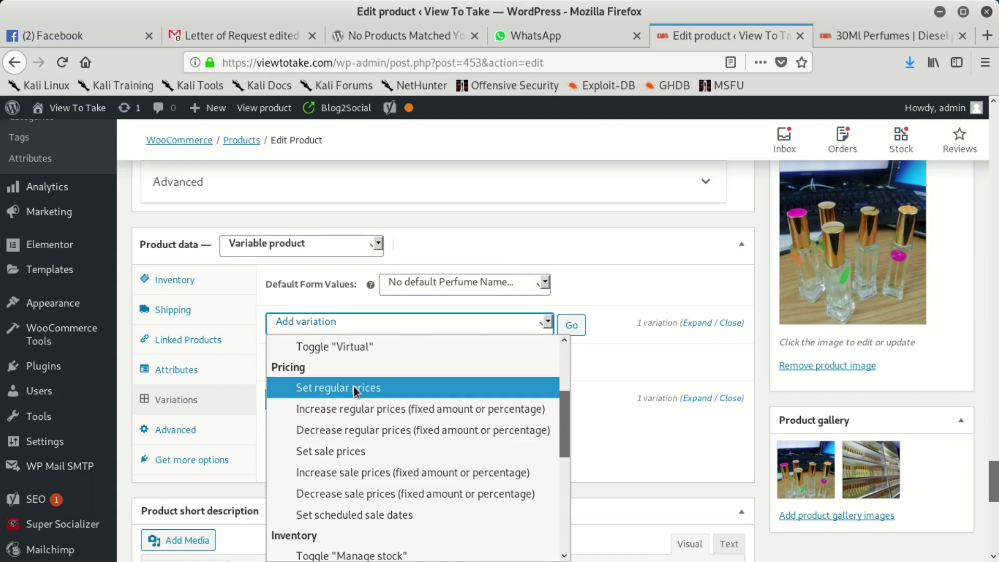
left_click(370, 392)
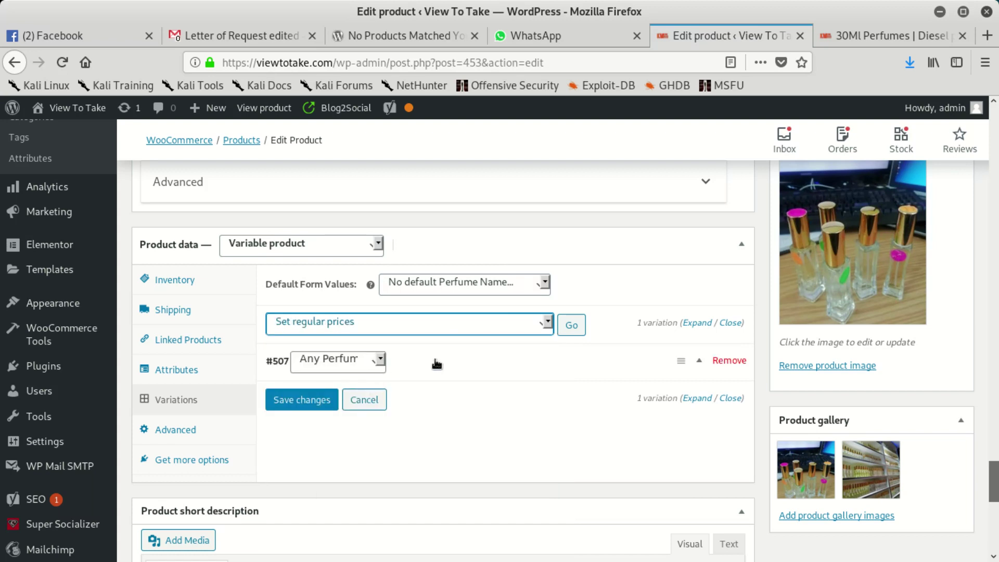
Expand the new variation and set 30ml-Perfums-.jpeg from the Media Library as its image
left_click(676, 367)
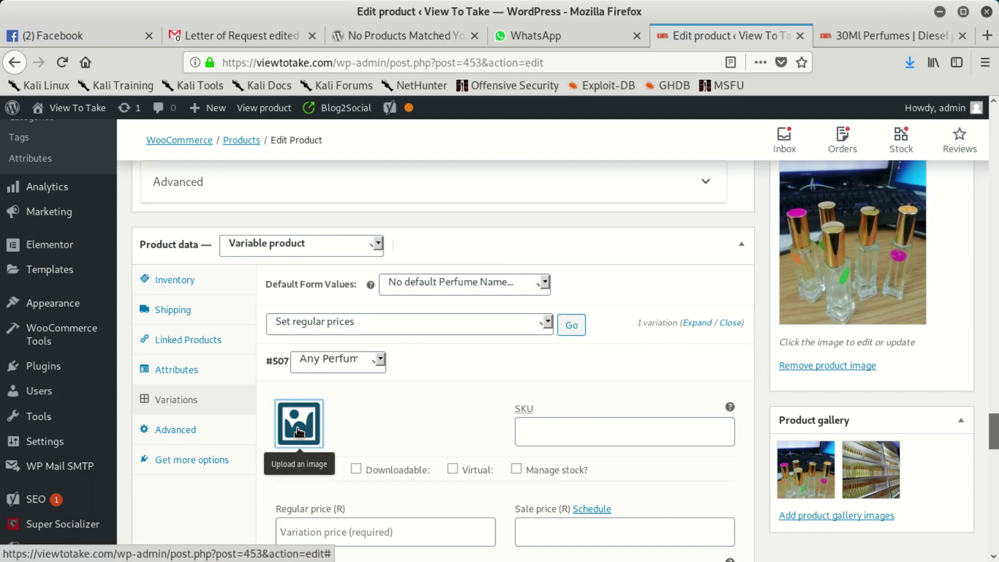
left_click(297, 411)
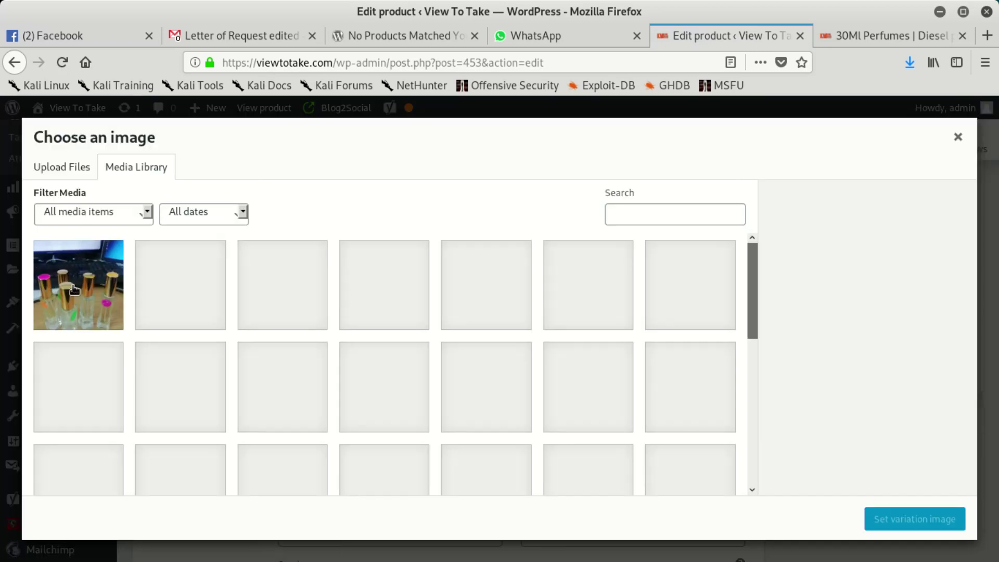
left_click(74, 286)
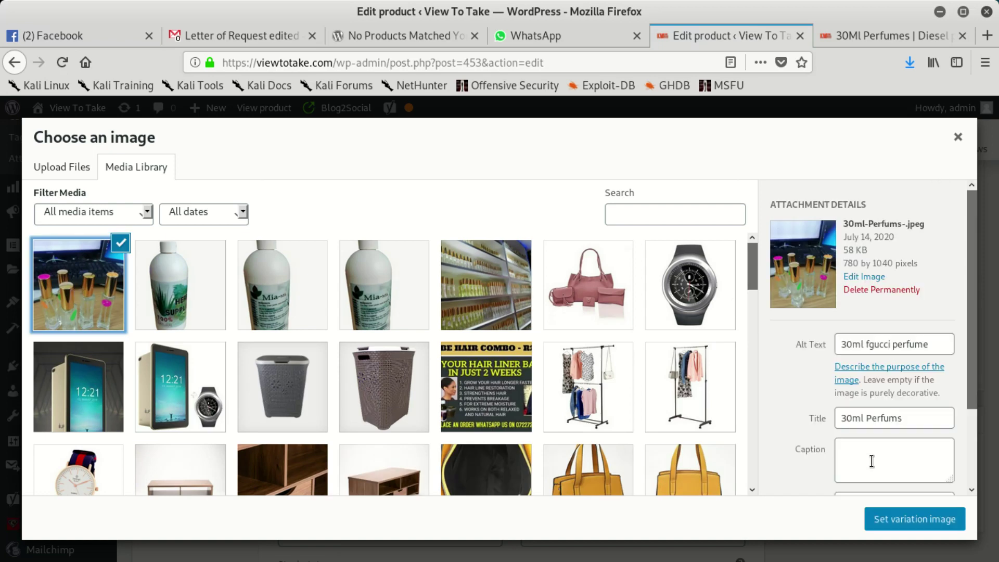
left_click(915, 519)
Enter "perfumes 30ml" as the variation's SKU
scroll(627, 420, "down", 2)
scroll(546, 409, "up", 1)
left_click(558, 350)
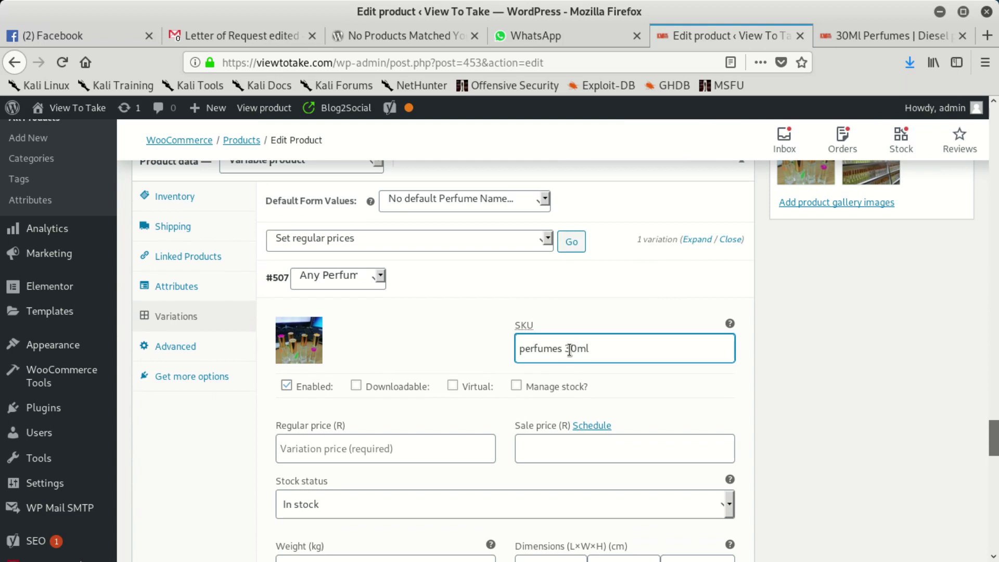
Enable Manage stock for the variation and try to enter a sale price of 10
scroll(569, 370, "down", 2)
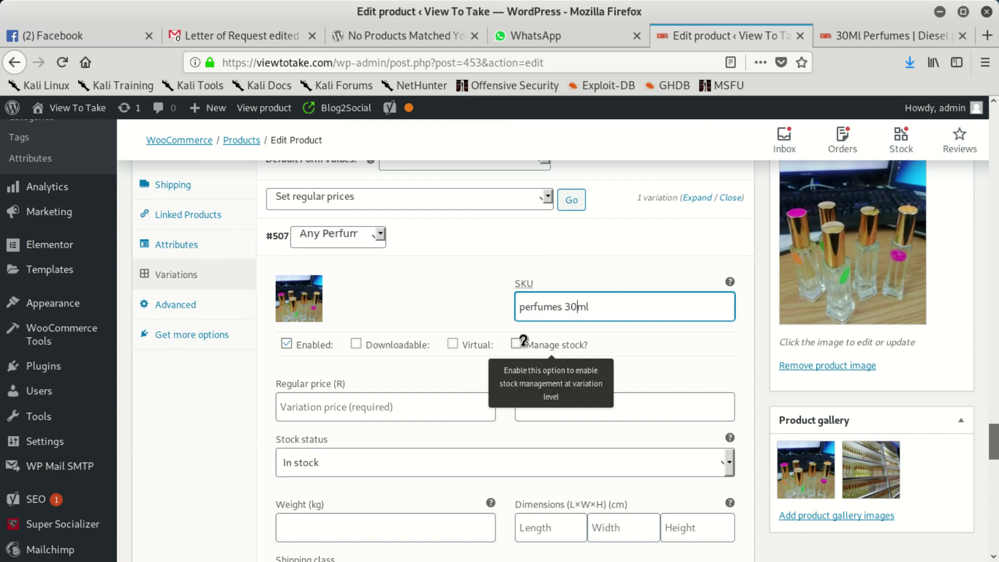
left_click(517, 344)
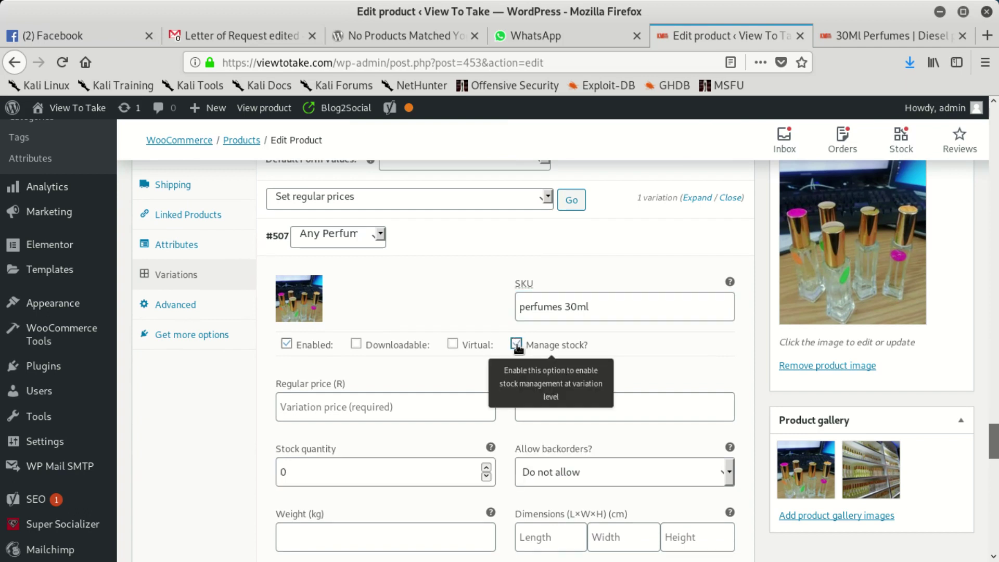
scroll(518, 346, "down", 3)
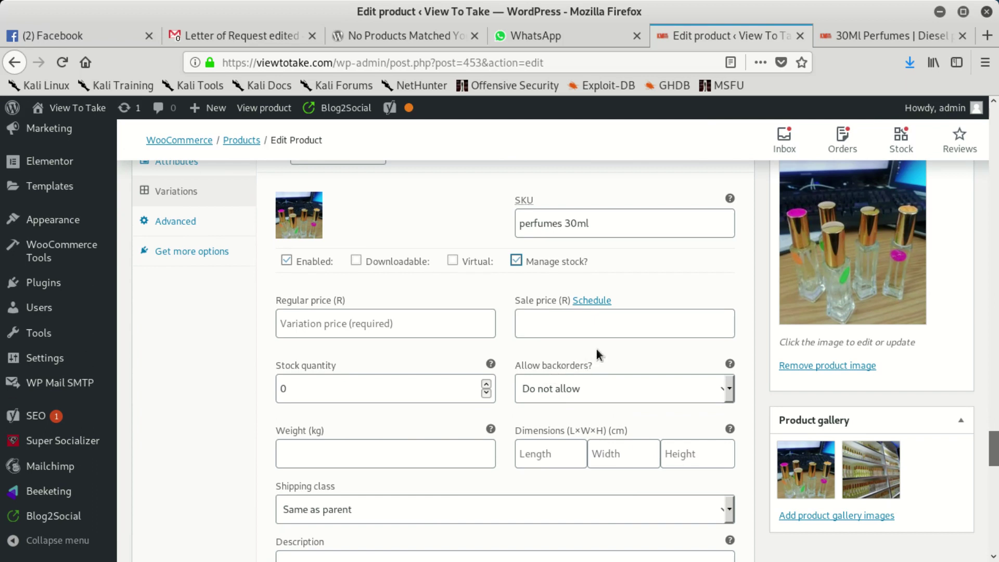
left_click(541, 329)
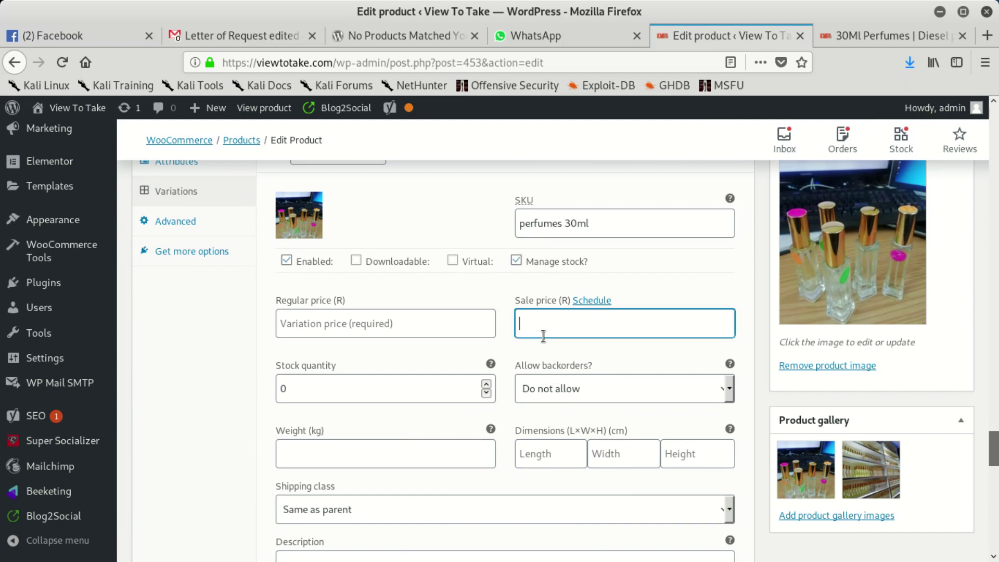
type("10")
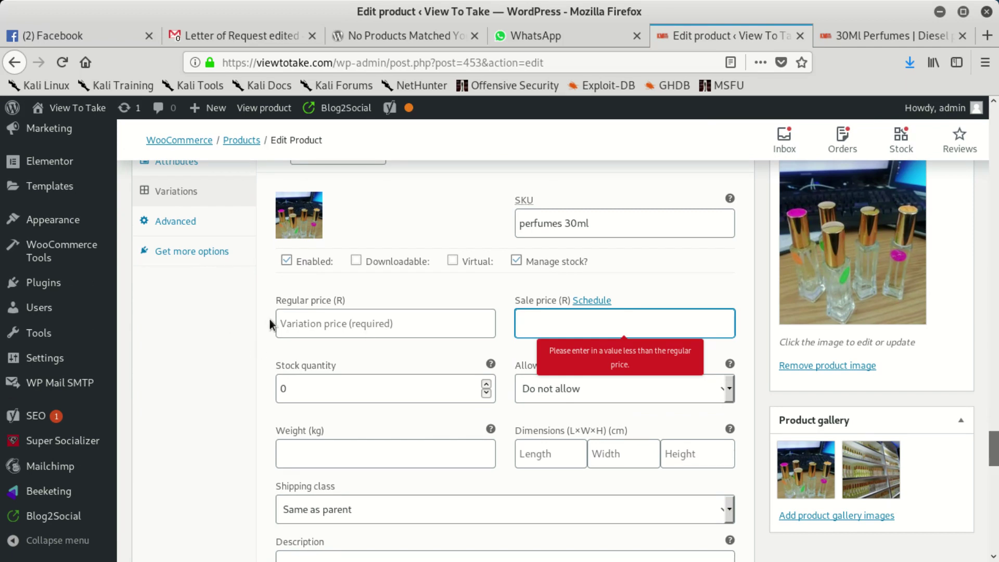
Set the variation's regular price to 100 and turn off its Manage stock option
left_click(307, 325)
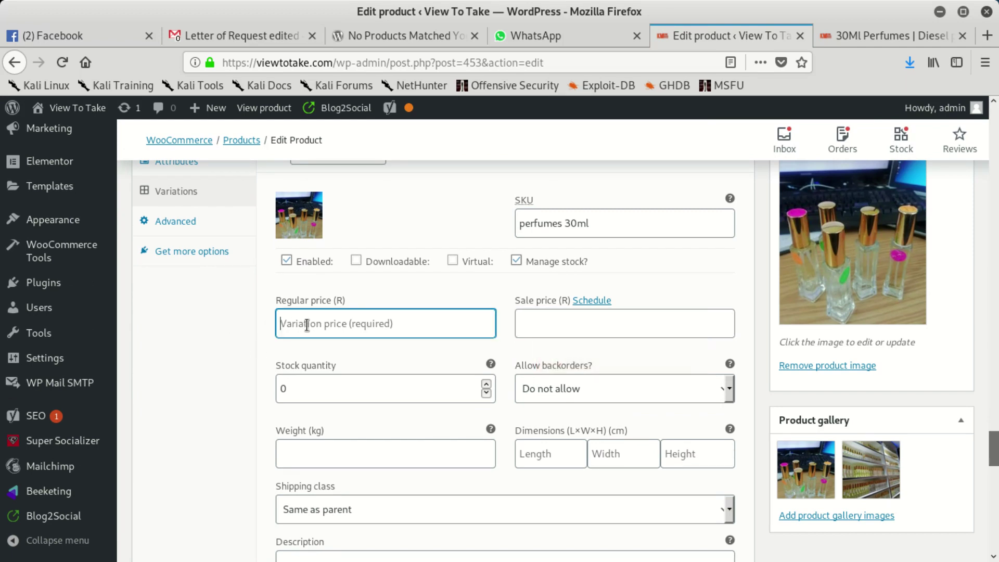
type("100")
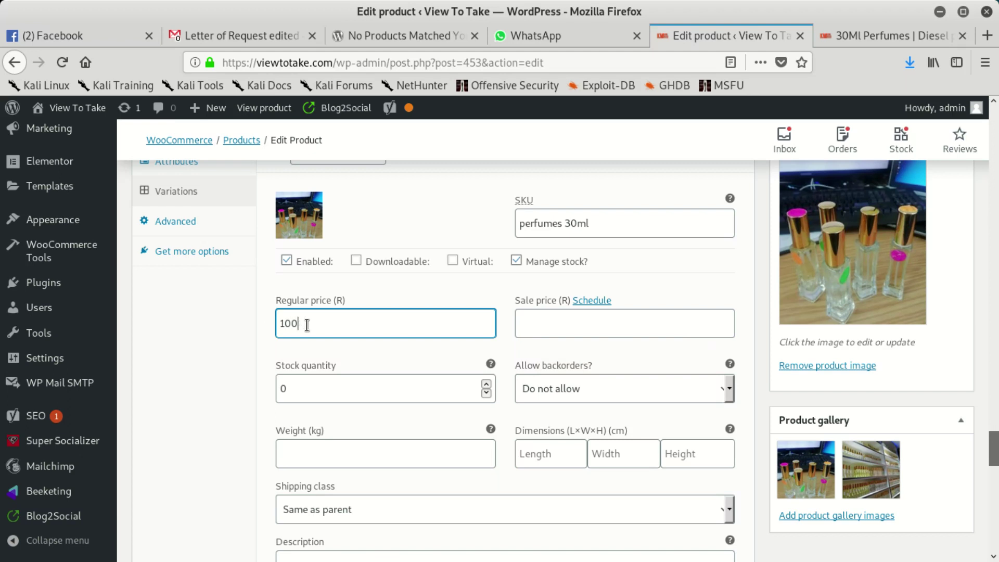
scroll(363, 365, "down", 2)
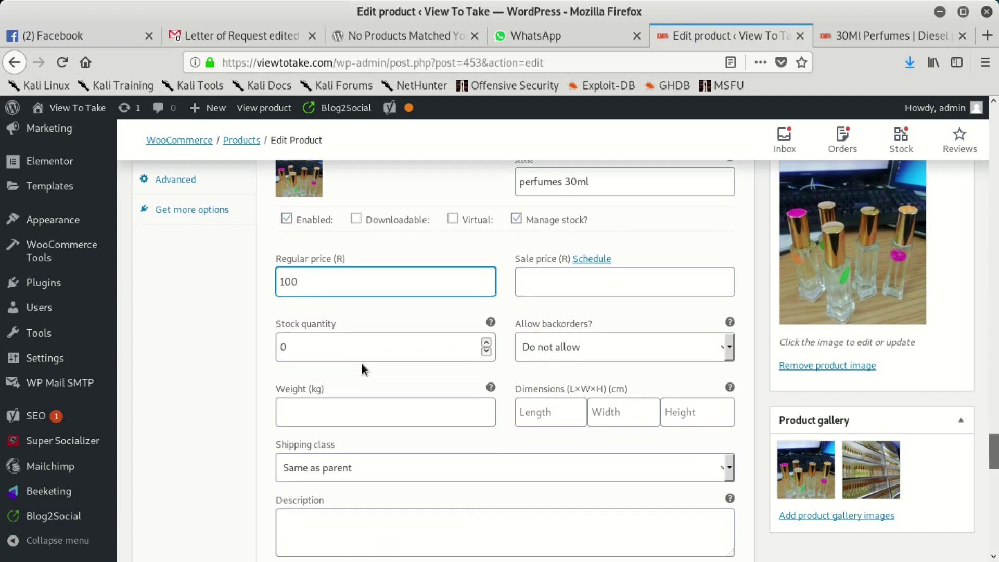
left_click(517, 219)
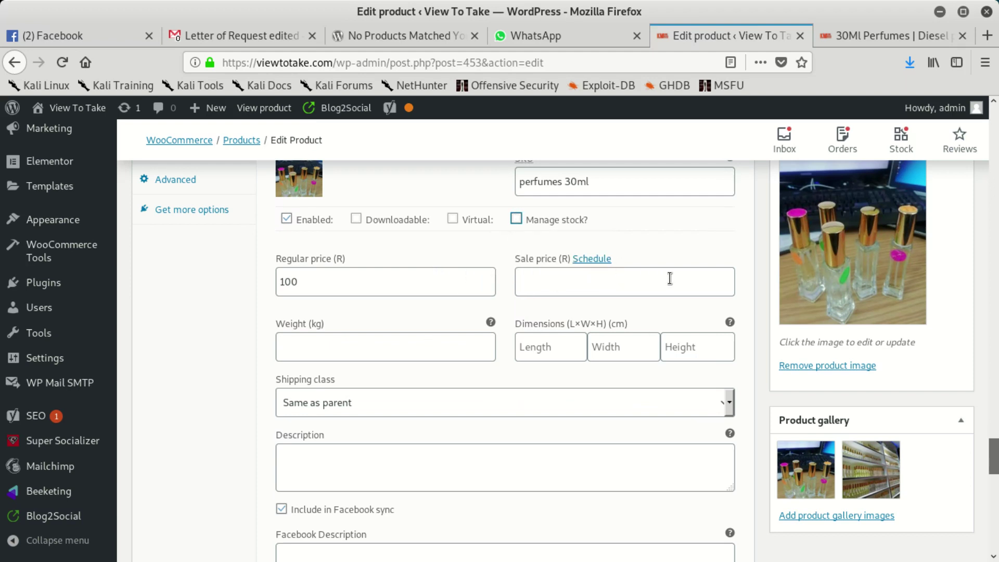
Save the variation changes and update the product
scroll(670, 279, "down", 12)
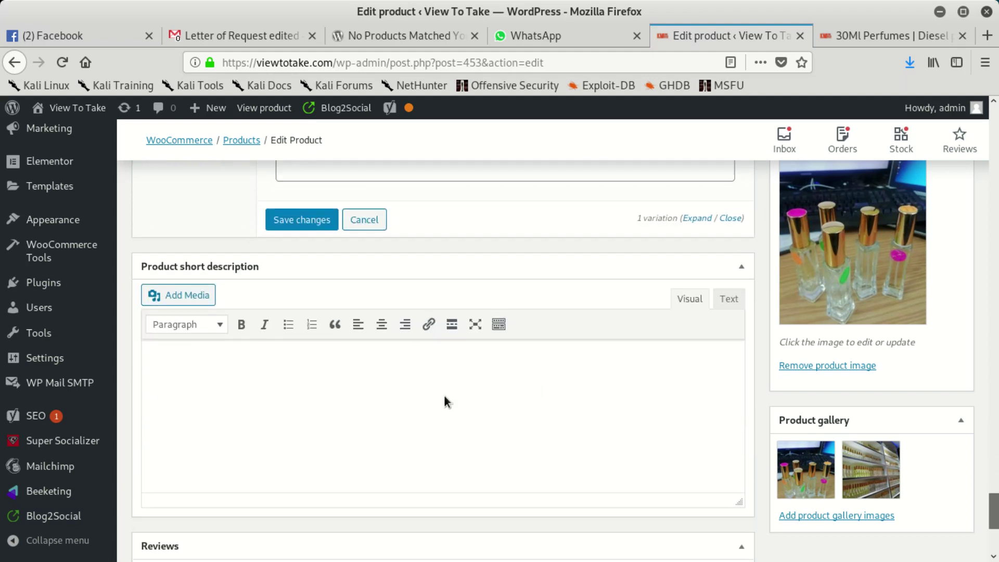
left_click(294, 204)
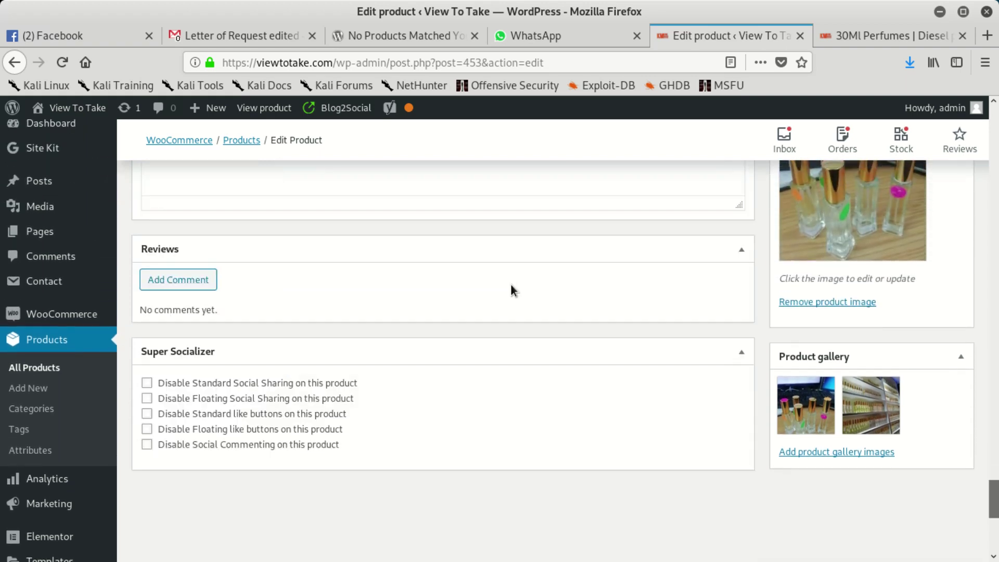
scroll(512, 285, "up", 8)
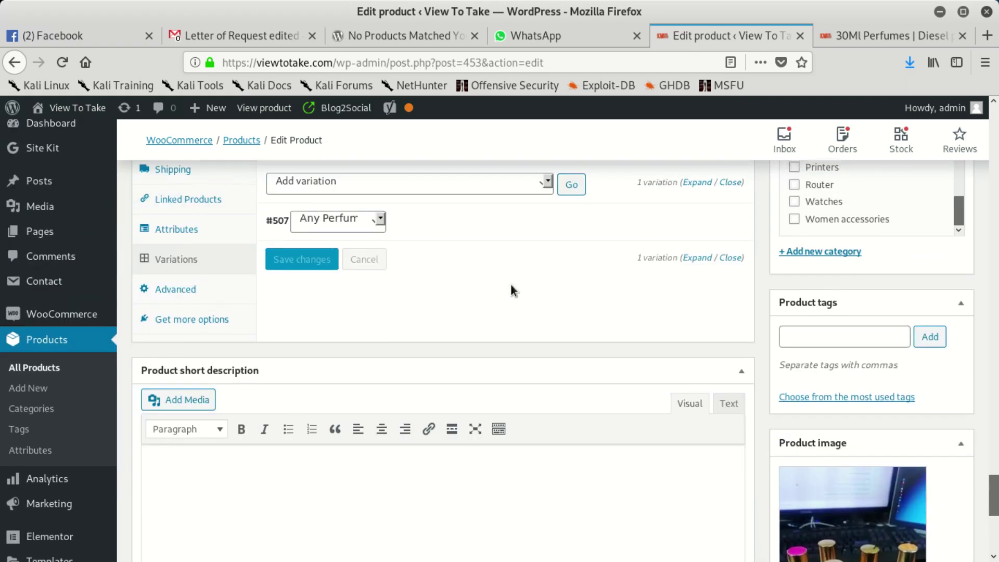
scroll(510, 284, "up", 4)
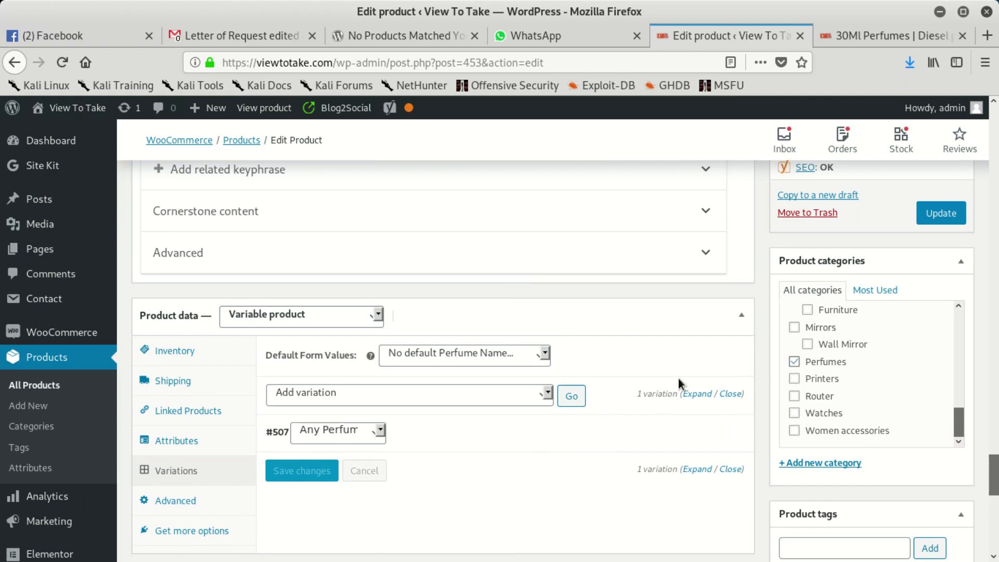
left_click(935, 212)
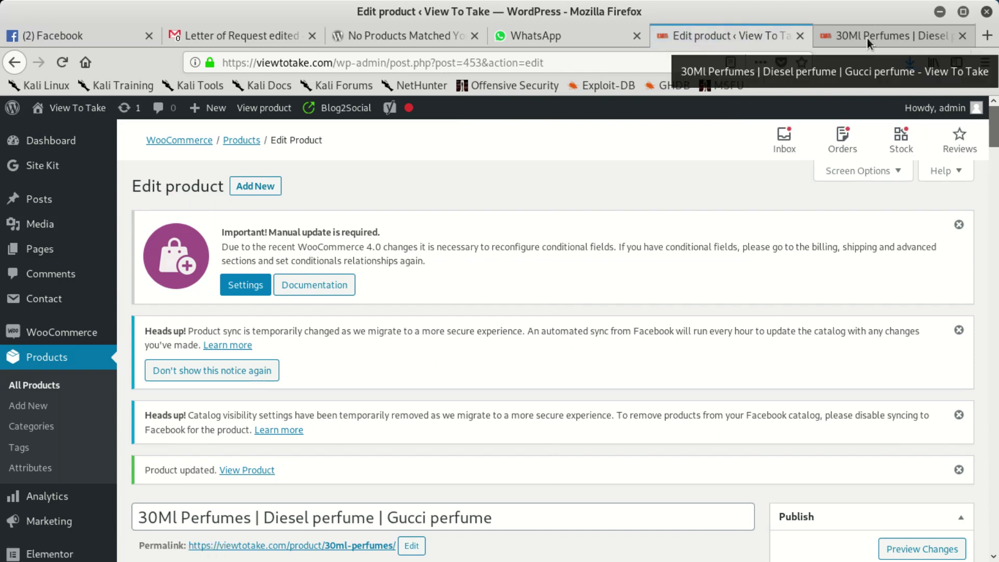
Reload the live 30Ml Perfumes product page and check its price, Perfume Name selector and cart option
left_click(867, 38)
left_click(526, 63)
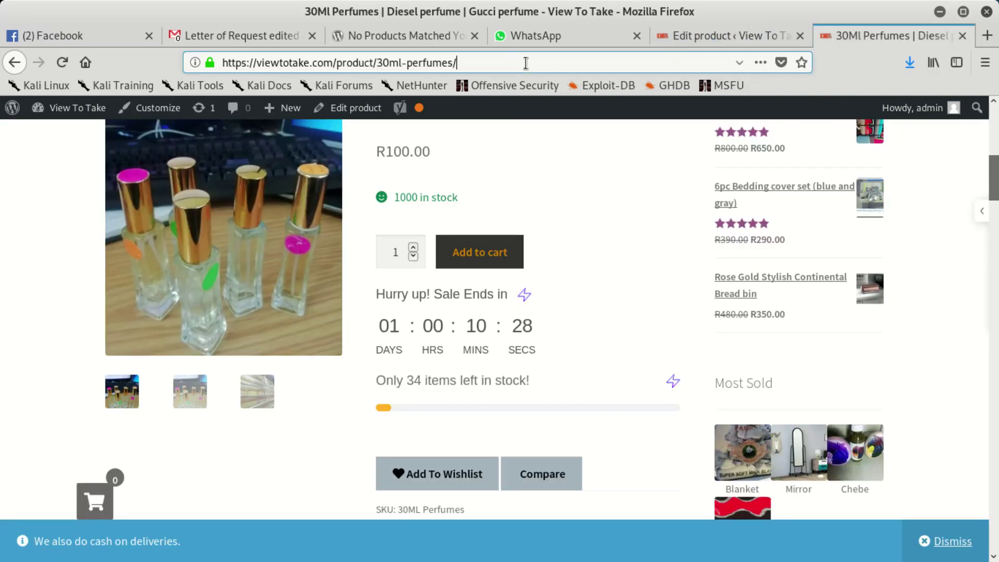
double_click(526, 62)
key("Return")
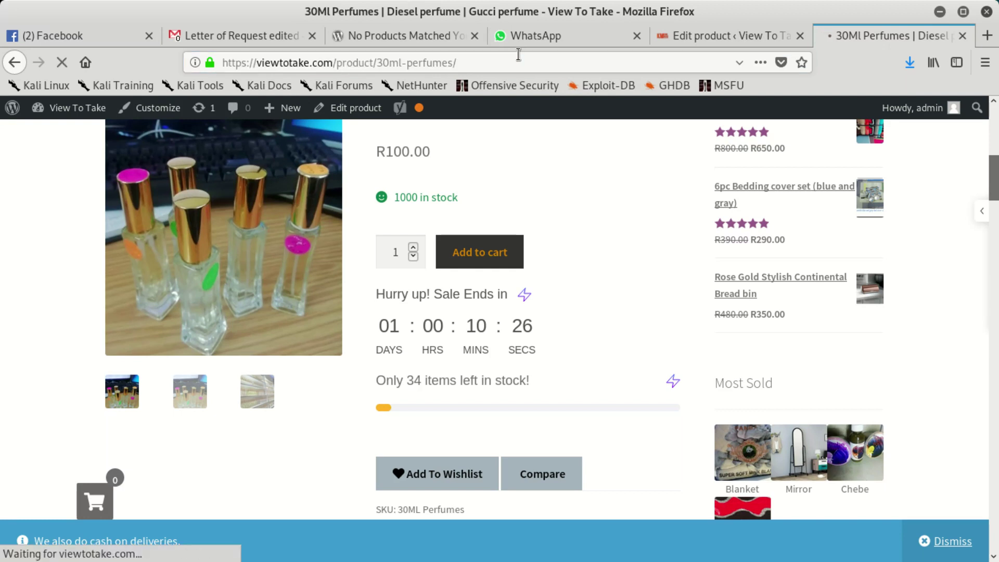
scroll(476, 260, "down", 8)
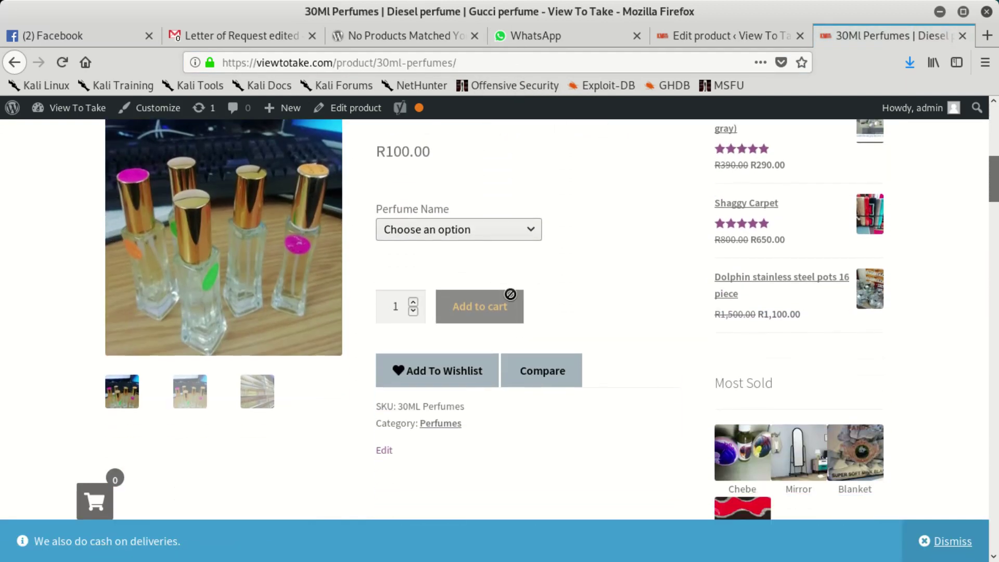
Choose Annick Goutal and Azzaro in turn as the Perfume Name, checking the stock status and cart option for each
left_click(513, 224)
left_click(477, 295)
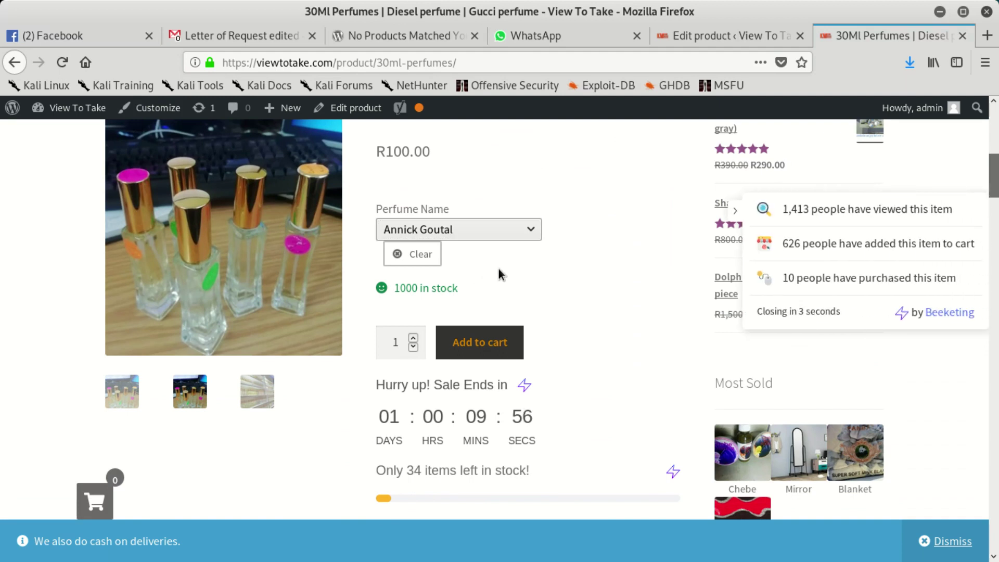
scroll(469, 295, "down", 2)
scroll(473, 294, "up", 3)
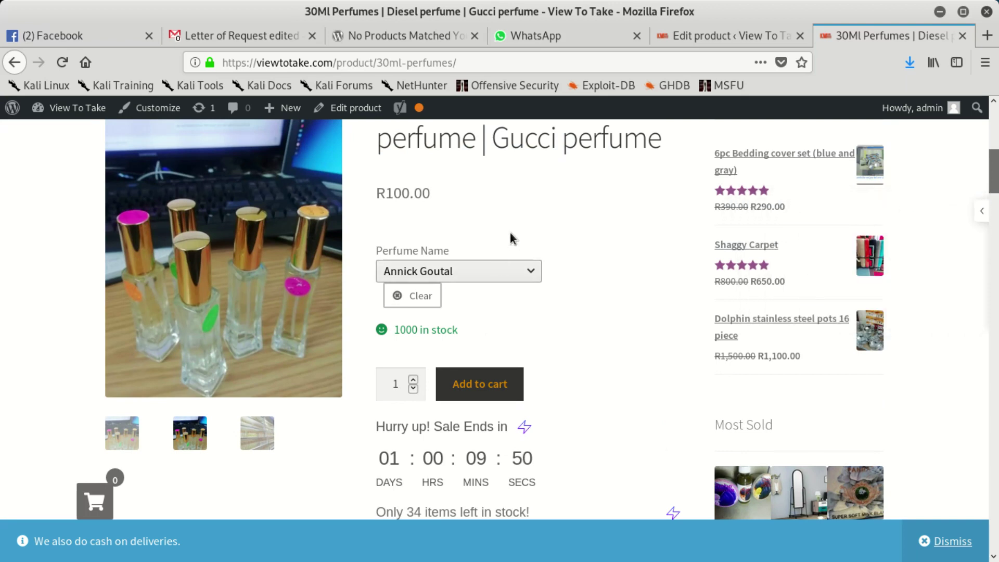
left_click(483, 269)
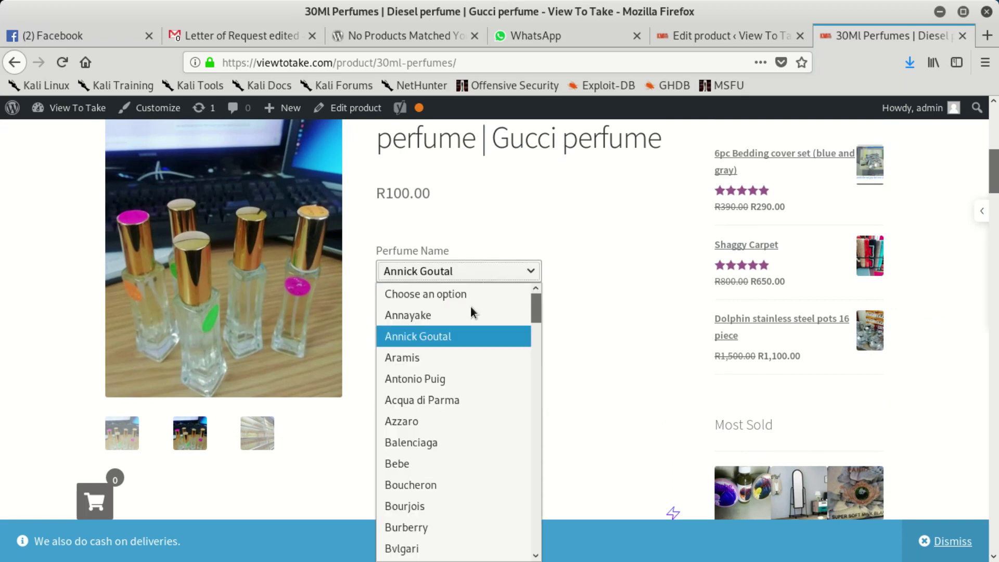
left_click(459, 430)
scroll(459, 324, "down", 3)
scroll(483, 316, "up", 1)
scroll(483, 255, "up", 2)
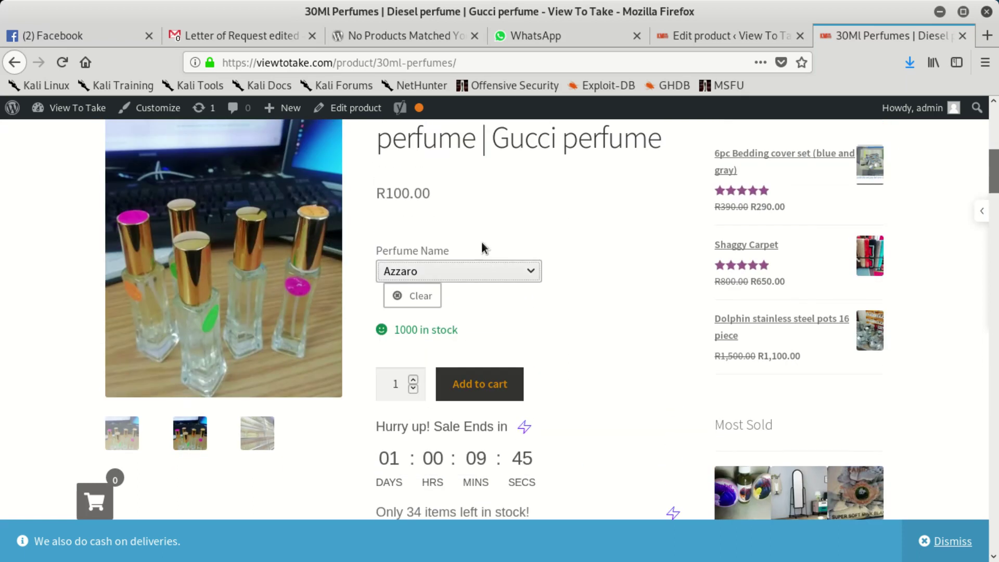
Test the Boucheron, Calvin Klein and Acqua di Parma perfume names in turn, checking each one's stock status and cart option
left_click(482, 271)
left_click(441, 485)
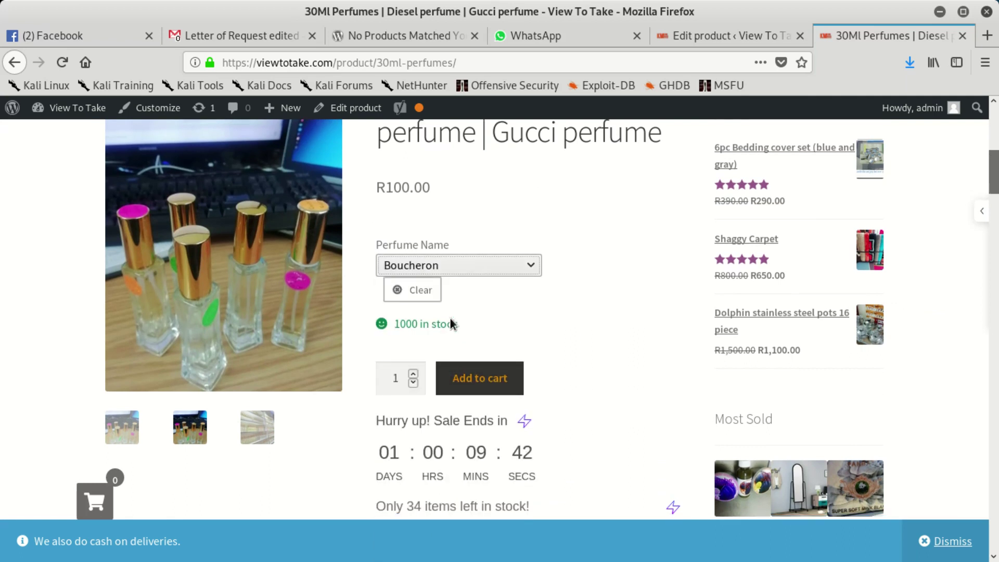
scroll(450, 318, "down", 3)
scroll(450, 319, "down", 2)
scroll(447, 333, "up", 4)
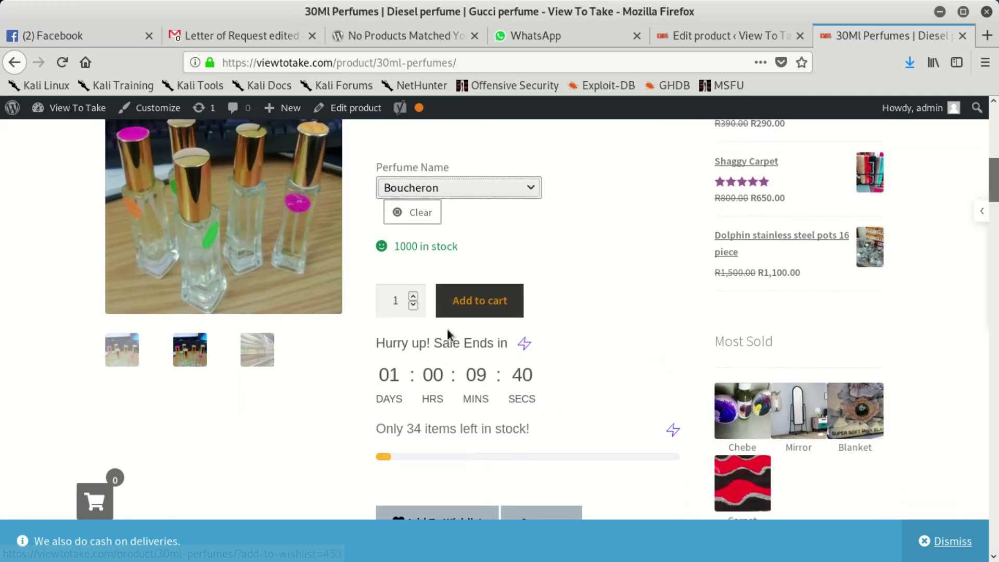
left_click(484, 186)
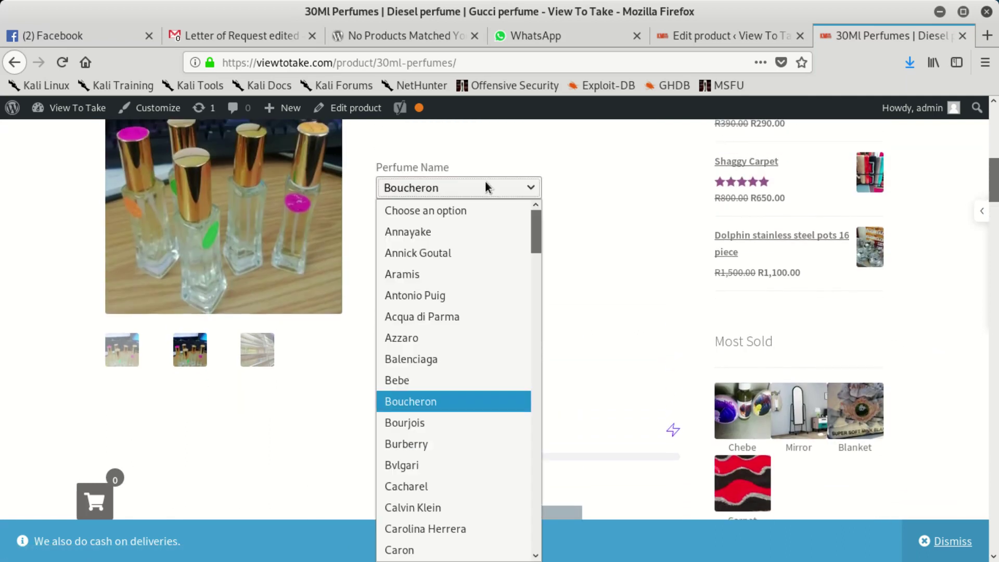
left_click(419, 504)
scroll(433, 407, "up", 2)
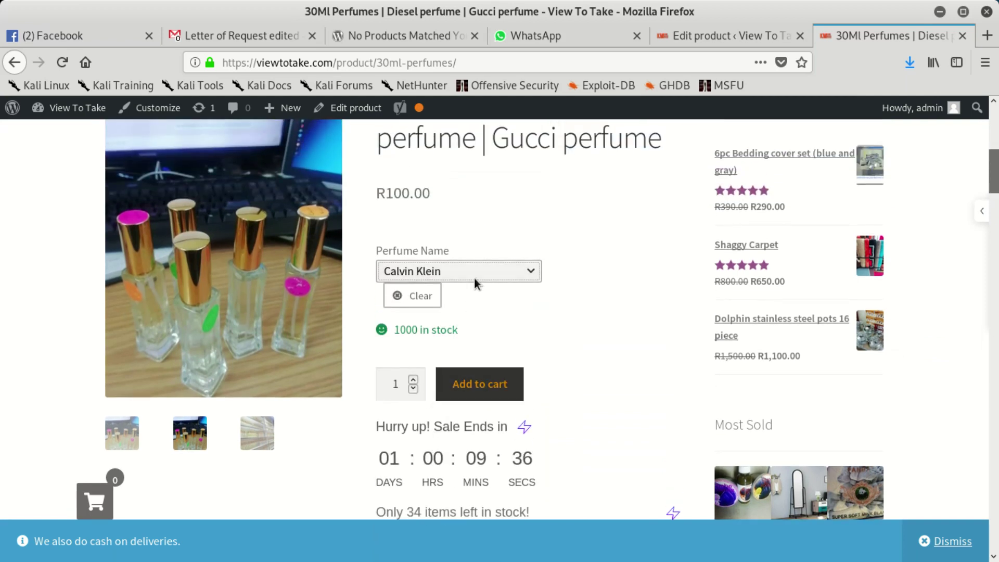
left_click(472, 260)
left_click(438, 364)
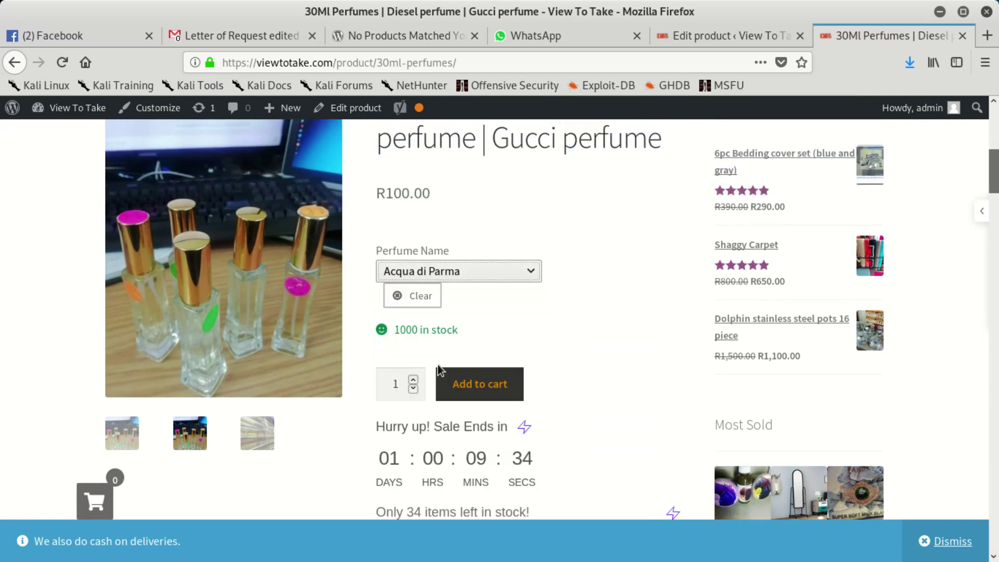
Add one Acqua di Parma perfume to the cart from the 30Ml Perfumes product page
scroll(442, 368, "down", 1)
scroll(445, 370, "down", 3)
left_click(494, 218)
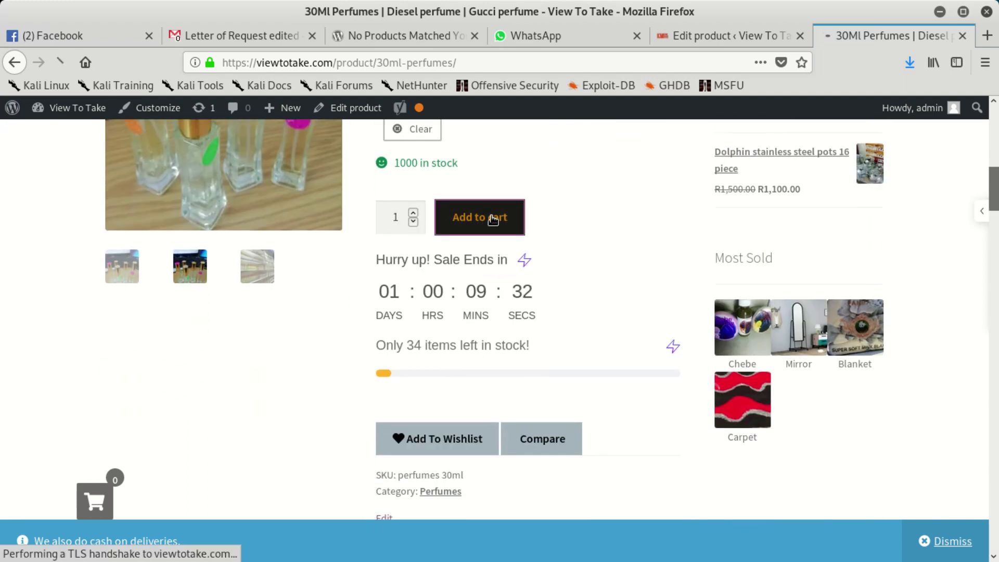
scroll(522, 290, "up", 3)
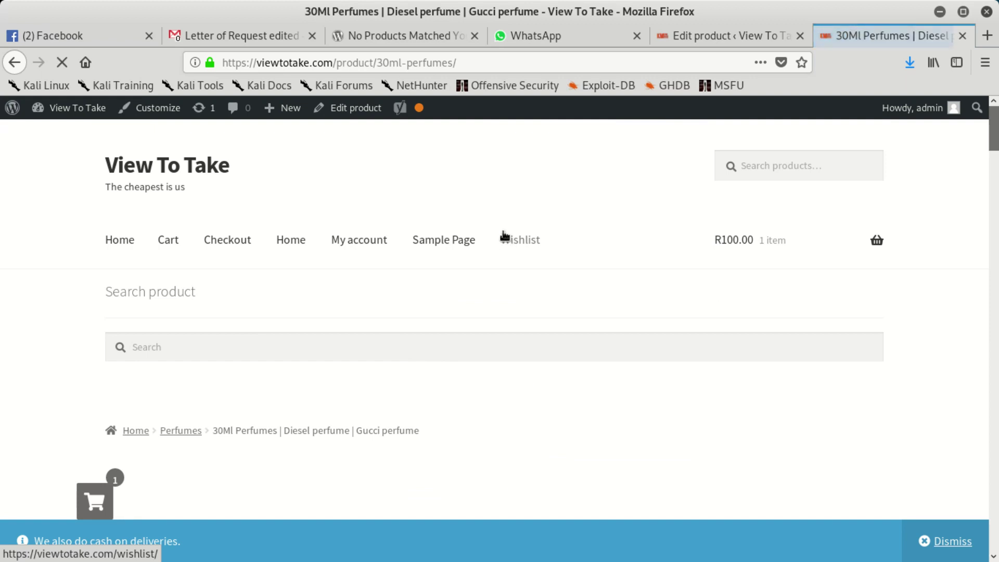
Choose Gucci as the Perfume Name, add one to the cart and check its stock status on the reloaded page
scroll(422, 273, "down", 3)
scroll(424, 278, "down", 6)
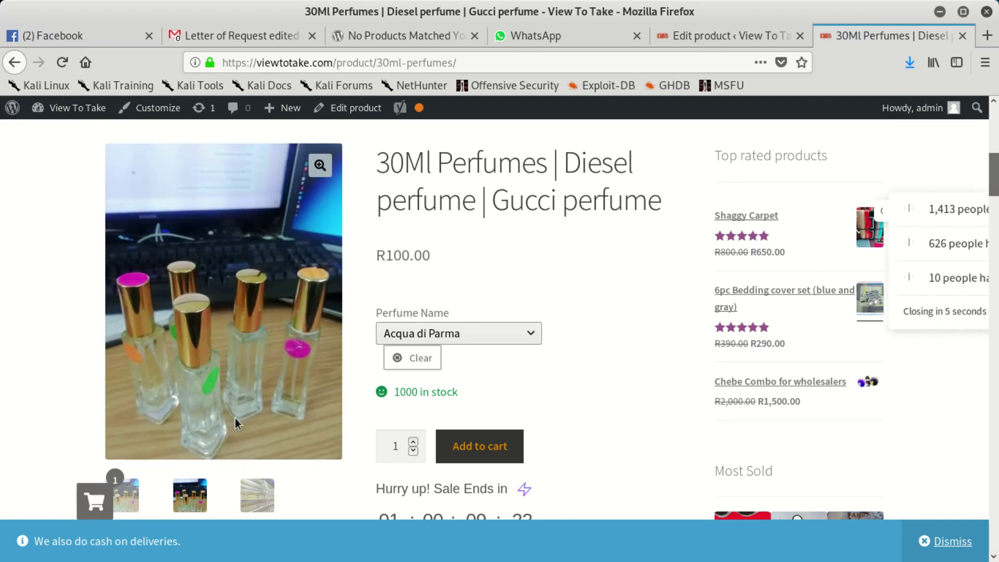
left_click(470, 332)
scroll(471, 318, "down", 3)
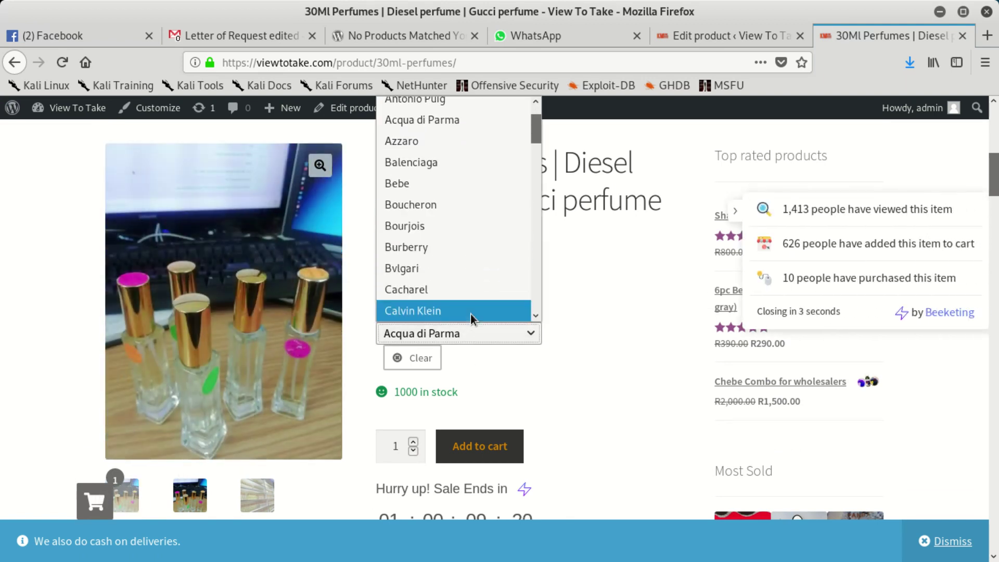
scroll(469, 307, "down", 7)
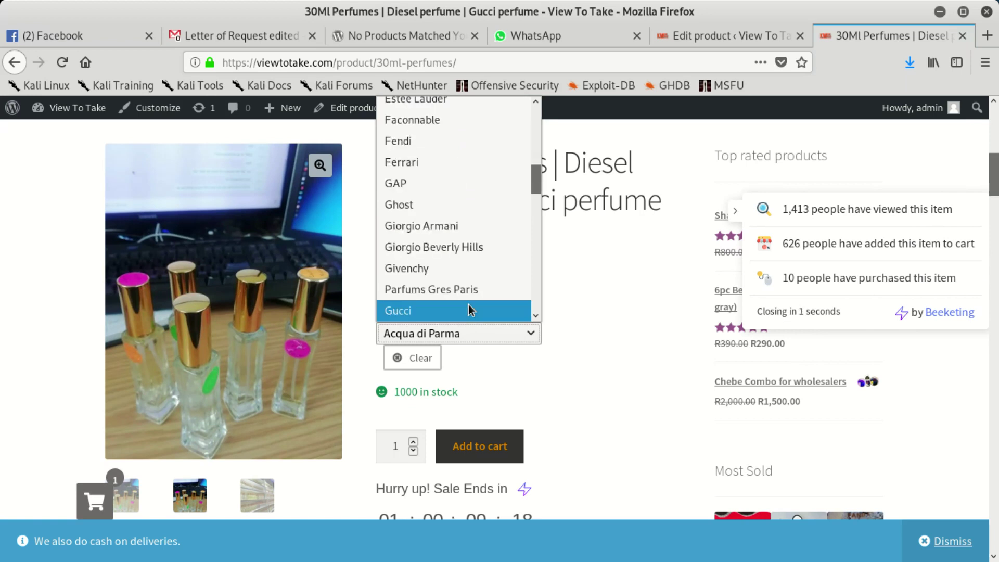
left_click(469, 308)
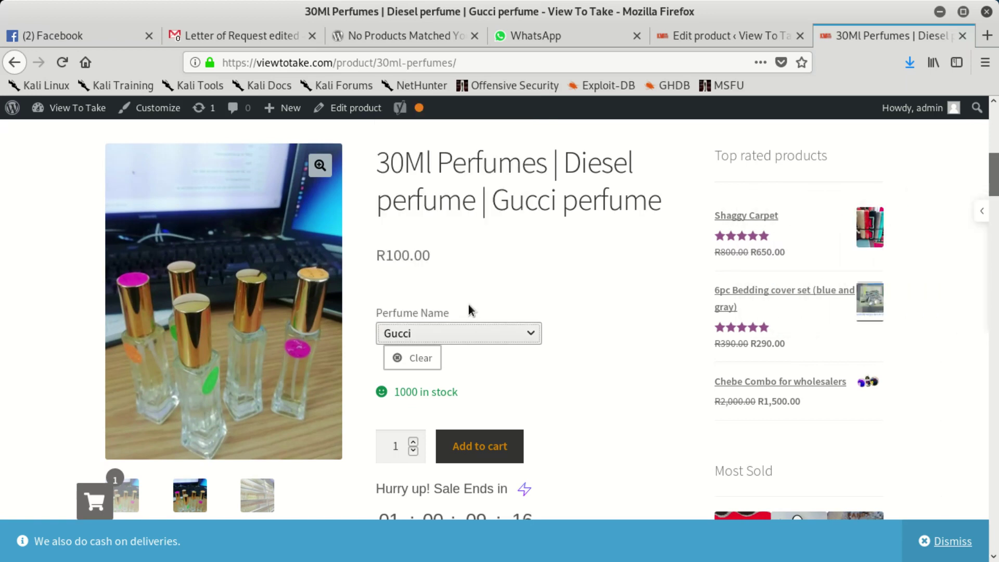
left_click(464, 444)
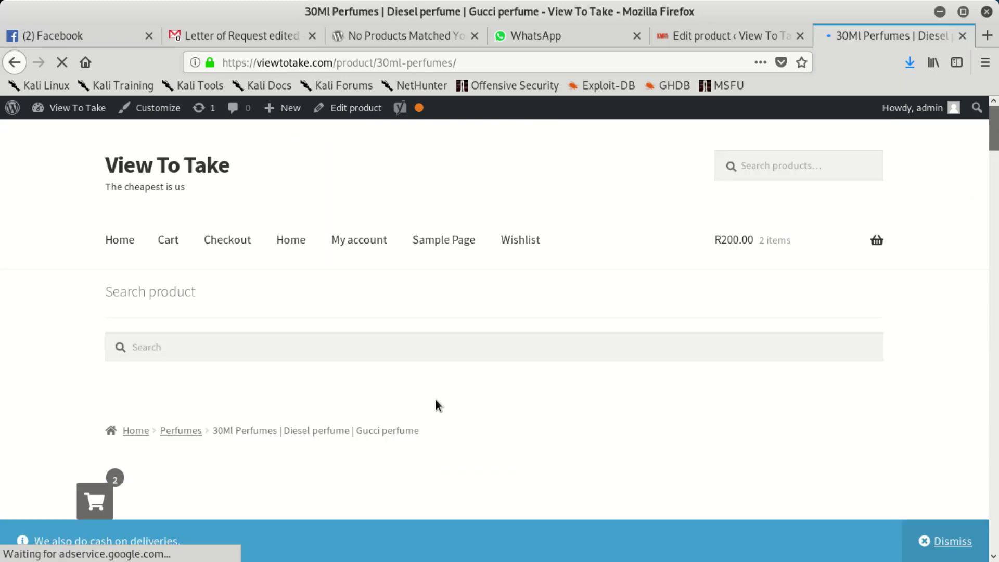
scroll(364, 374, "down", 5)
scroll(284, 398, "down", 5)
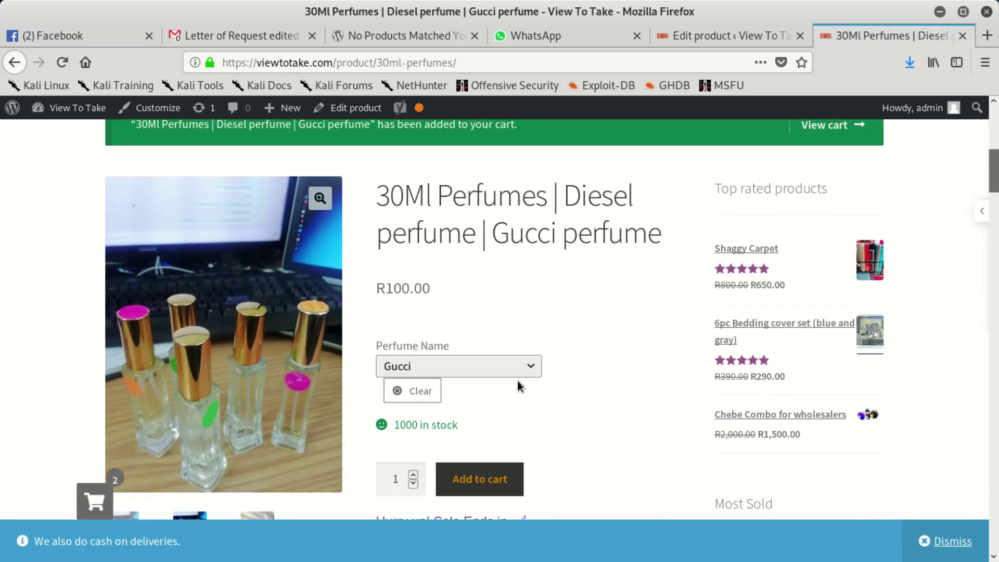
scroll(515, 337, "down", 3)
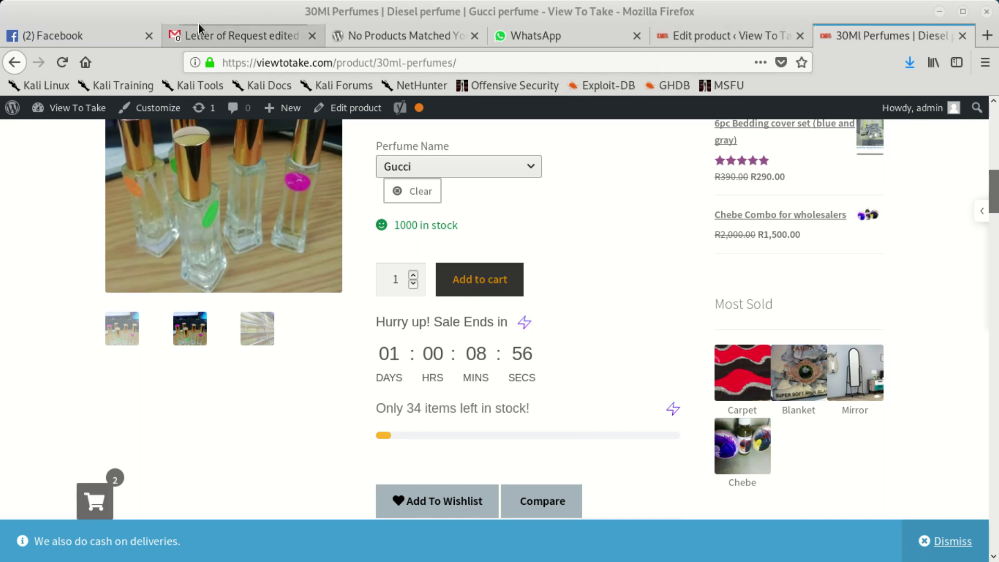
Switch to the WordPress.org support topic and go back to the Google results for the unmatched selection error
left_click(384, 27)
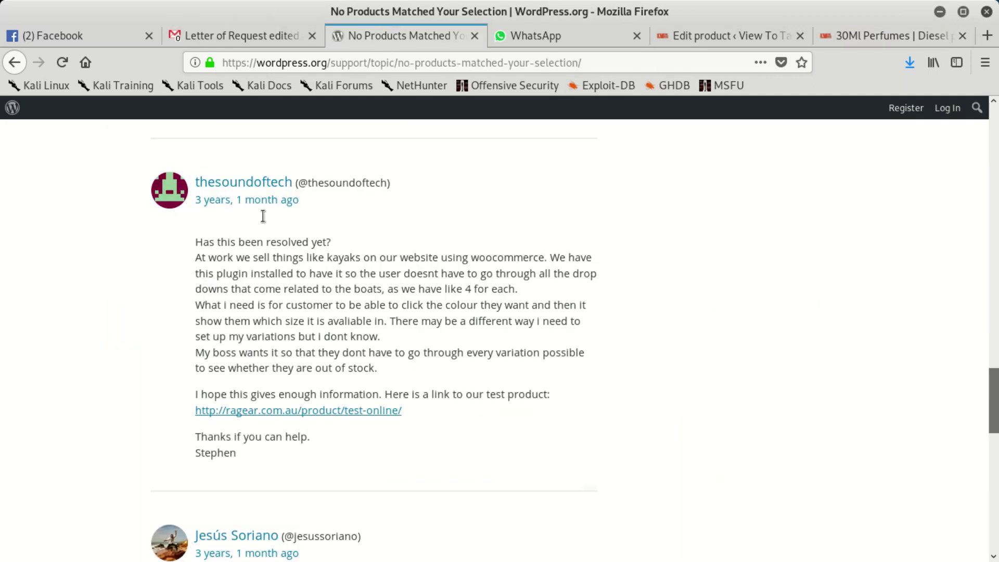
scroll(263, 216, "up", 4)
left_click(11, 63)
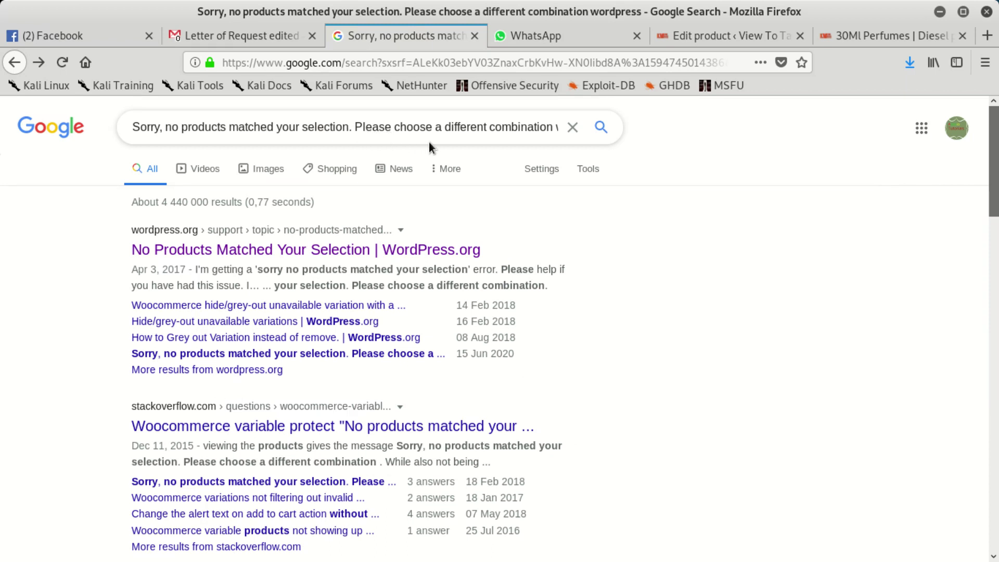
Copy the entire Google search query about no products matching the selection
left_click_drag(371, 127, 572, 119)
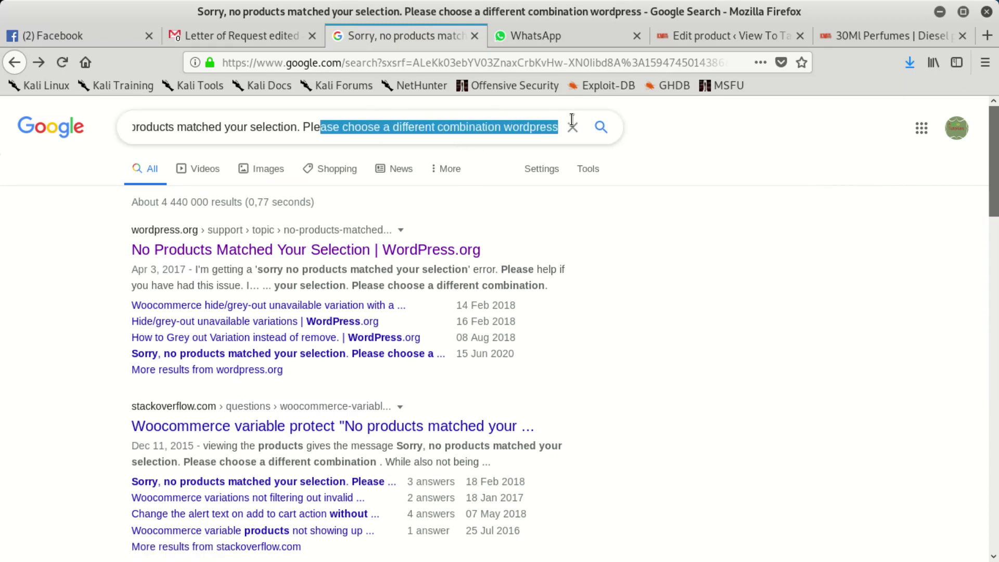
double_click(260, 125)
triple_click(261, 119)
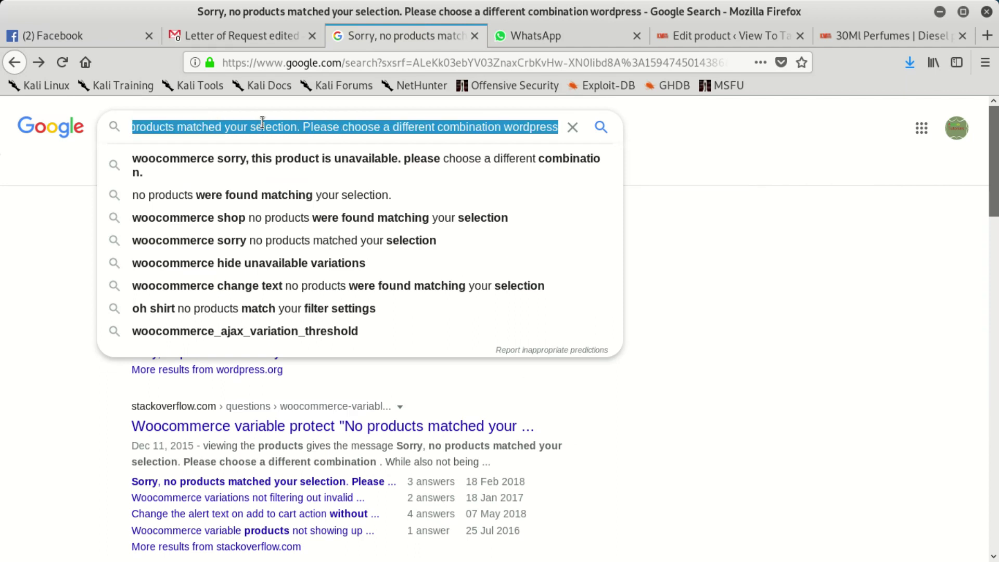
right_click(263, 124)
left_click(310, 175)
key("alt+Tab")
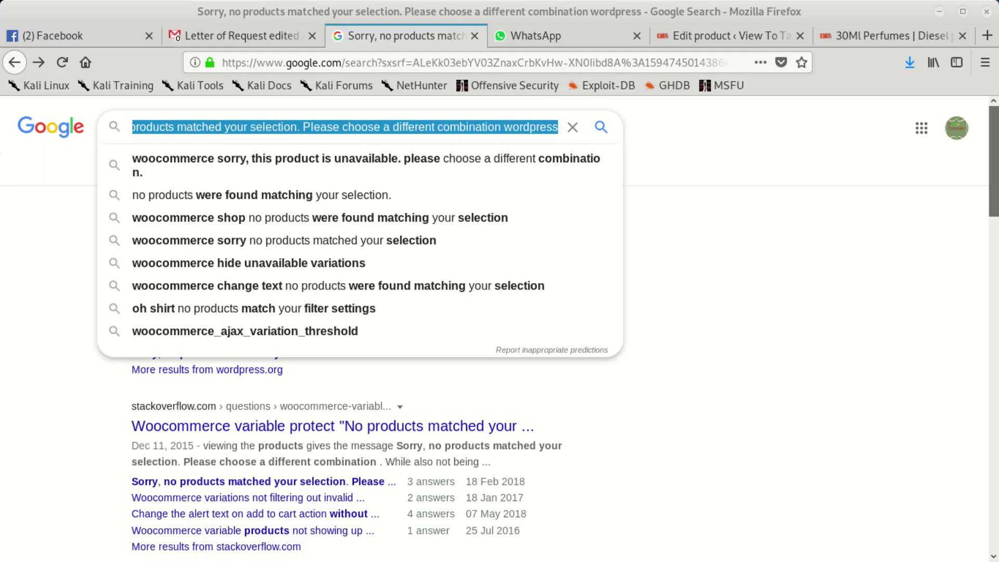
key("End")
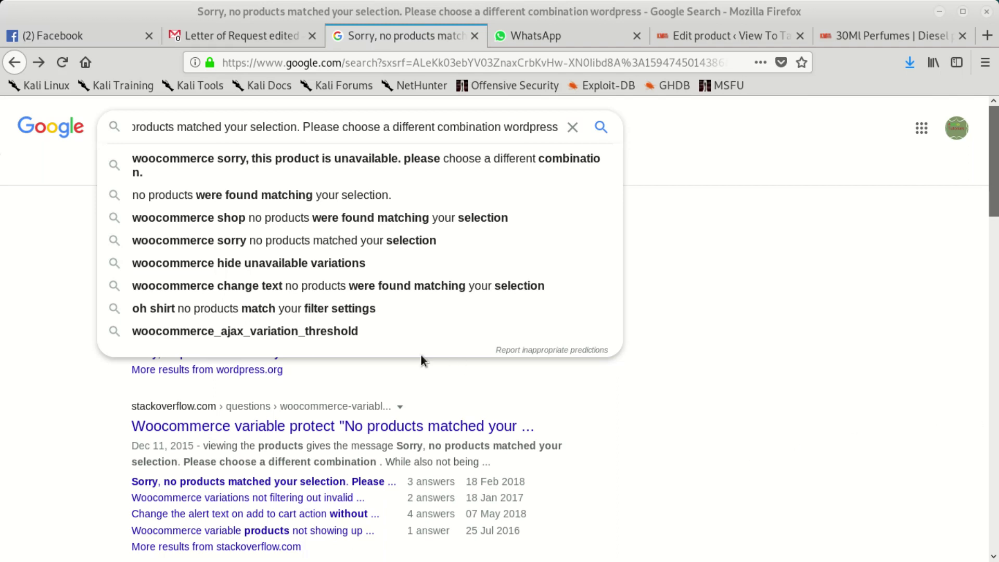
Open the "No Products Matched Your Selection" result on WordPress.org and read the plugin author's reply
left_click(743, 247)
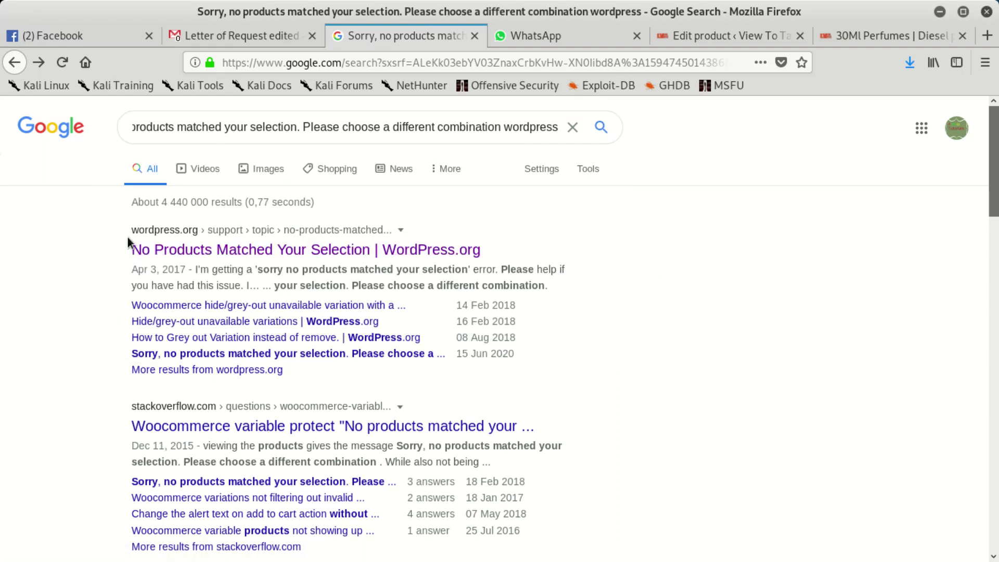
left_click(173, 251)
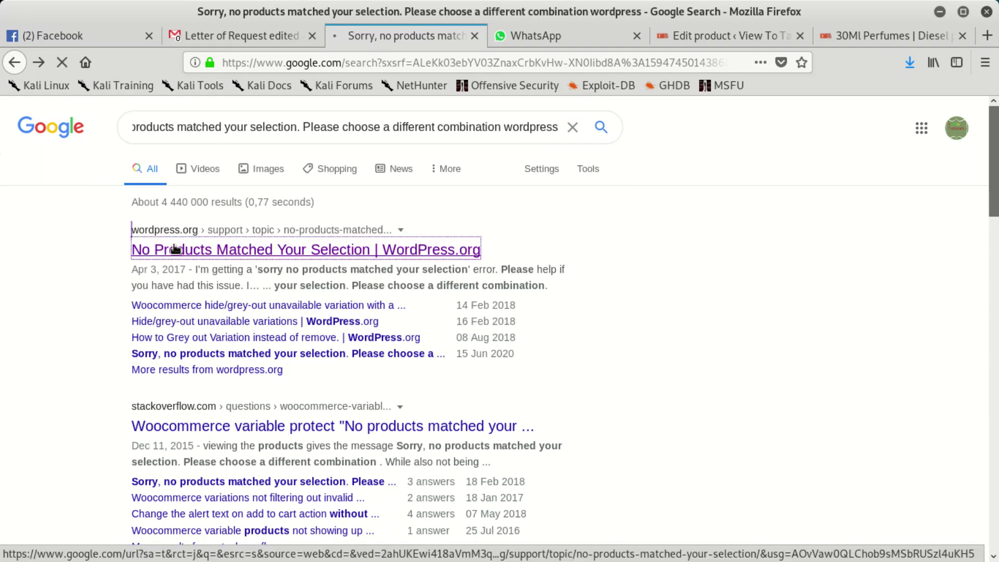
scroll(594, 253, "down", 5)
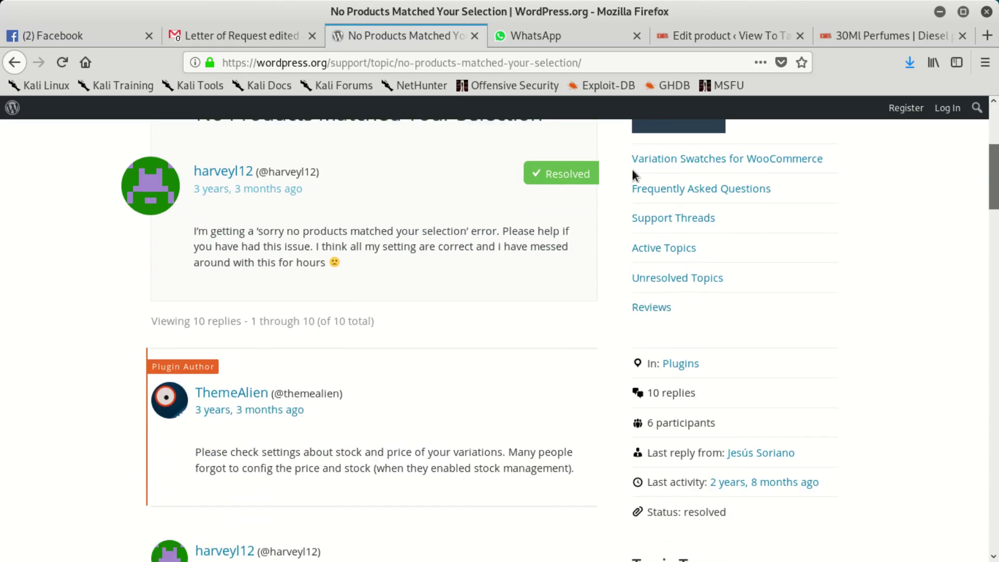
Return to the 30Ml Perfumes product editor and choose Variable product as the product type in Product data
left_click(687, 35)
scroll(375, 417, "down", 15)
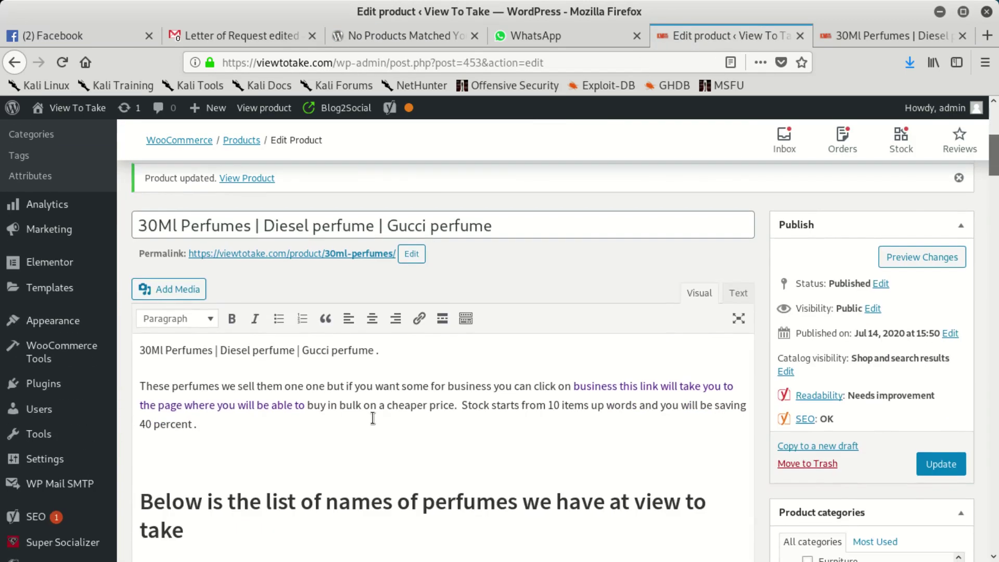
scroll(377, 354, "down", 12)
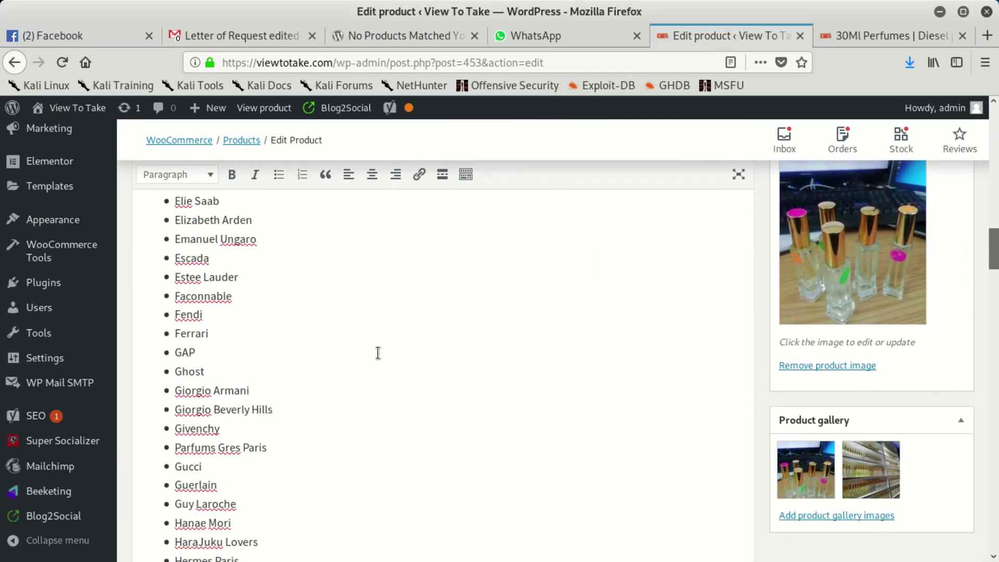
scroll(375, 342, "down", 12)
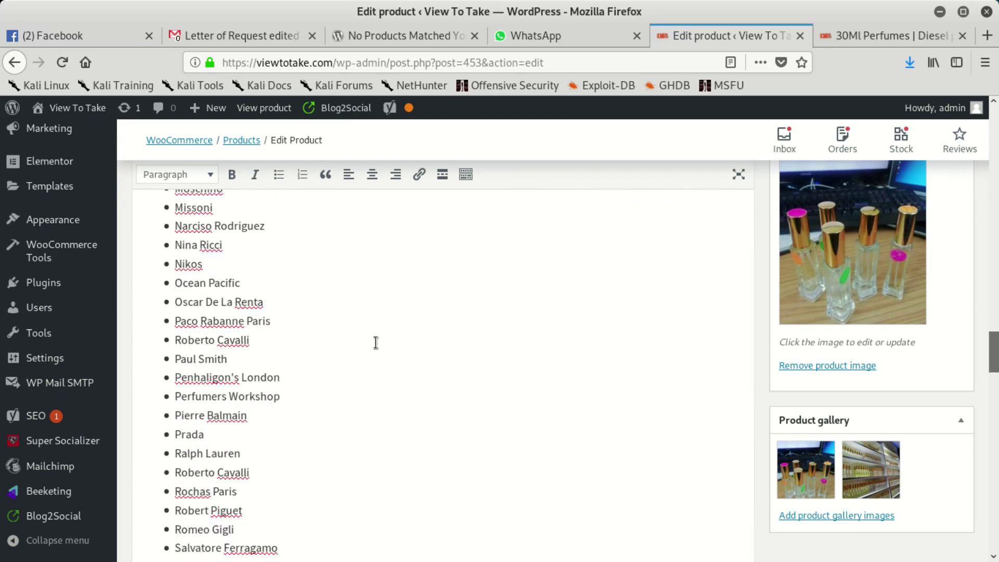
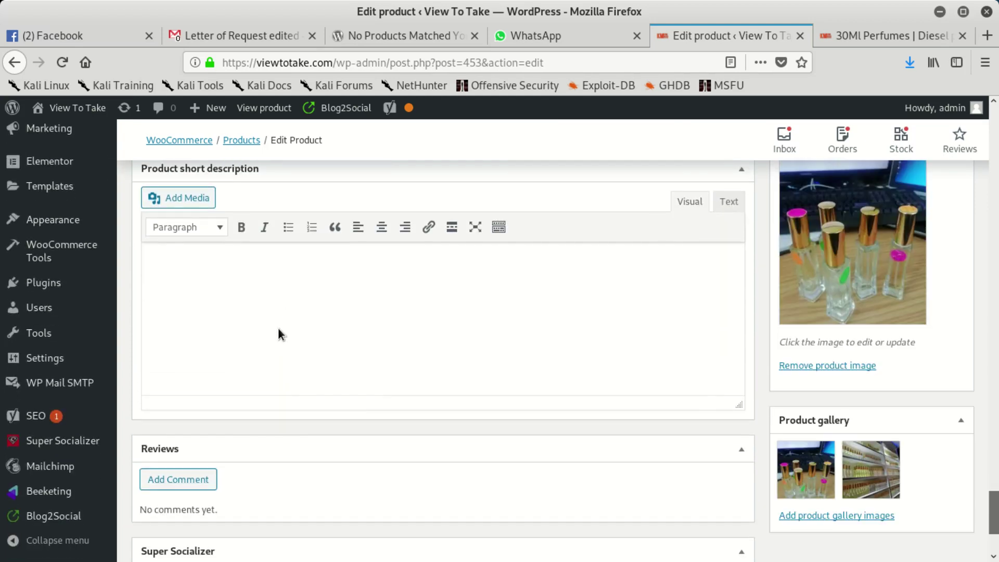
scroll(277, 274, "down", 4)
scroll(280, 332, "up", 3)
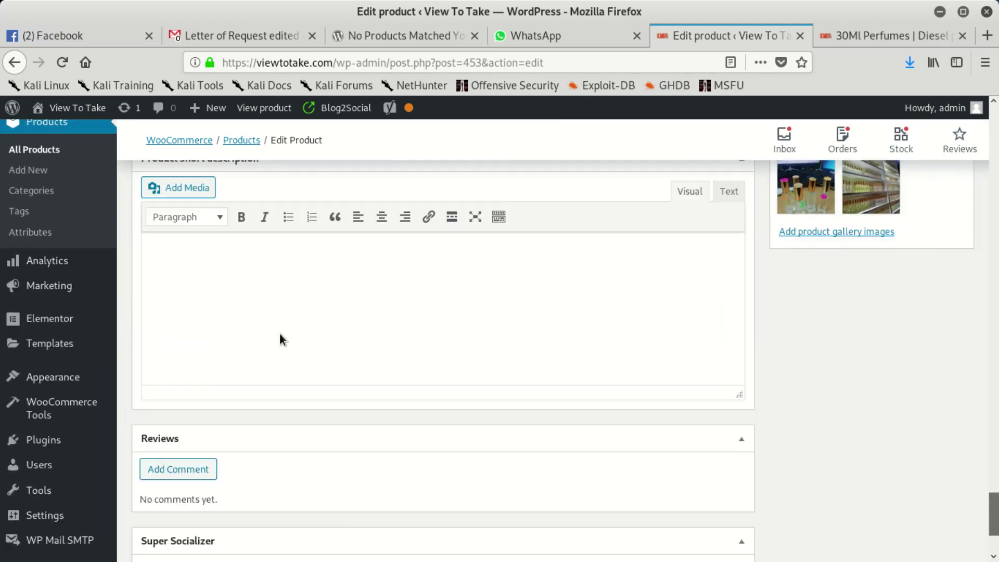
scroll(279, 332, "up", 5)
left_click(320, 369)
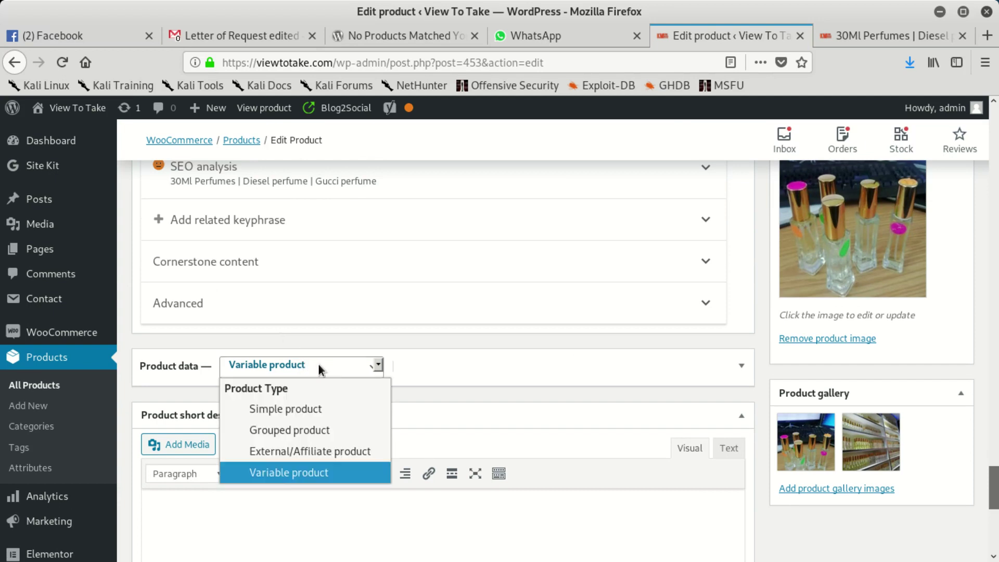
left_click(284, 472)
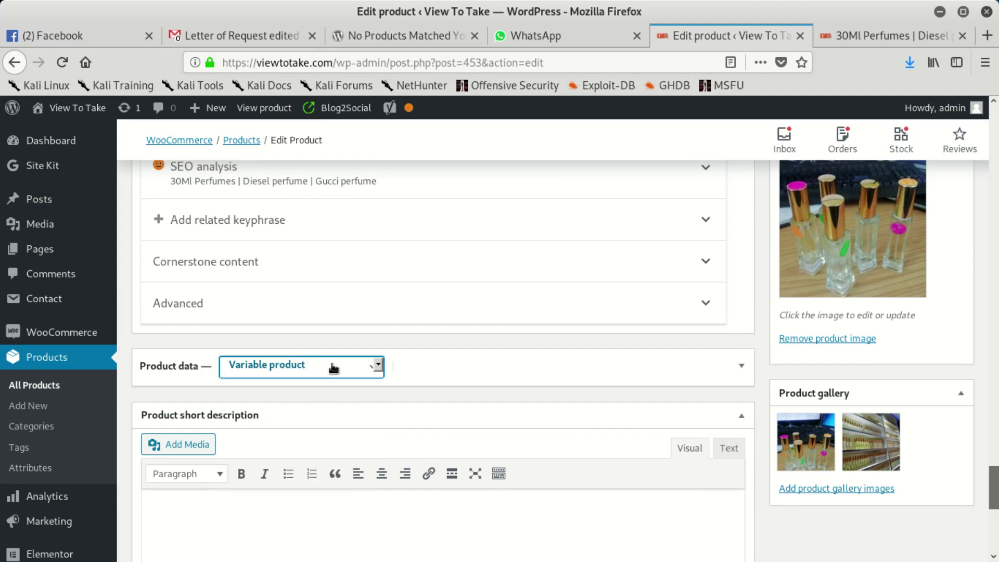
Look over the Yoast SEO, Product data and Product short description sections of the product editor
scroll(329, 370, "up", 6)
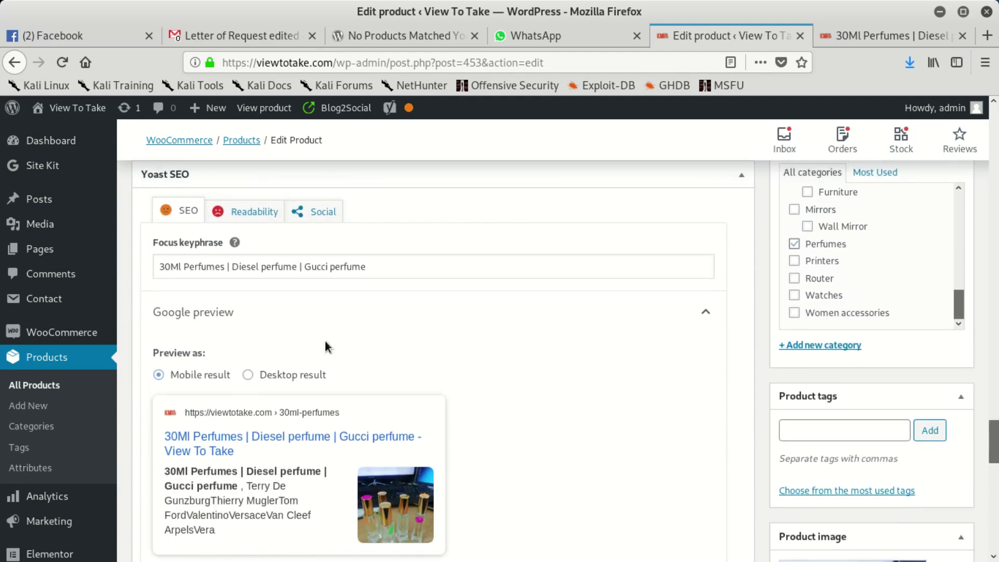
scroll(333, 365, "down", 8)
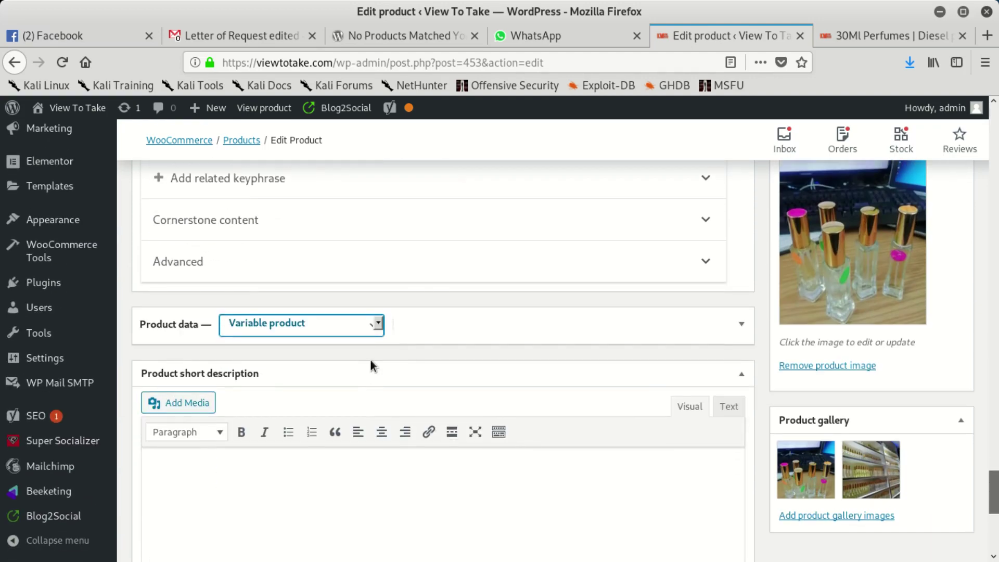
scroll(370, 359, "down", 6)
scroll(366, 361, "up", 4)
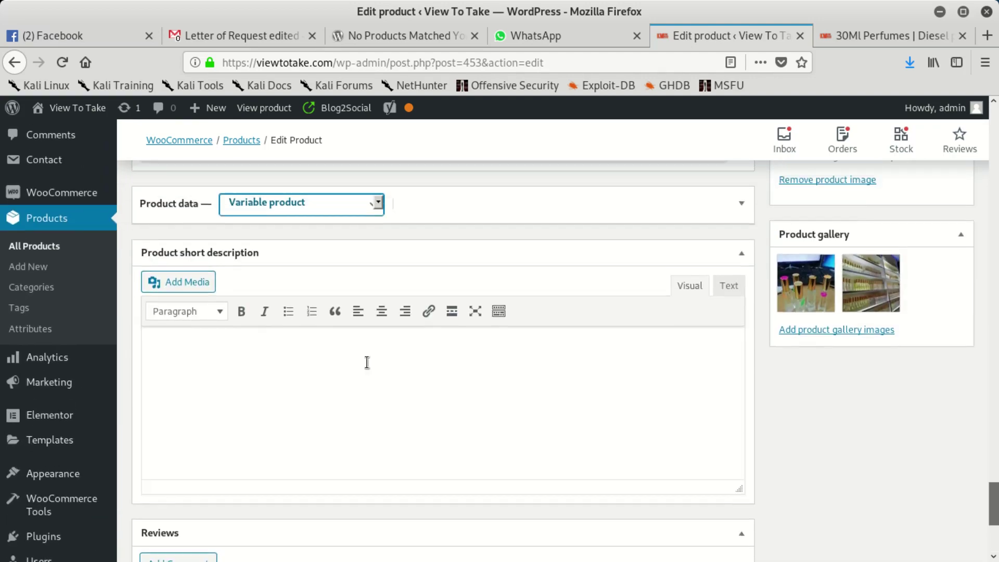
scroll(367, 361, "up", 3)
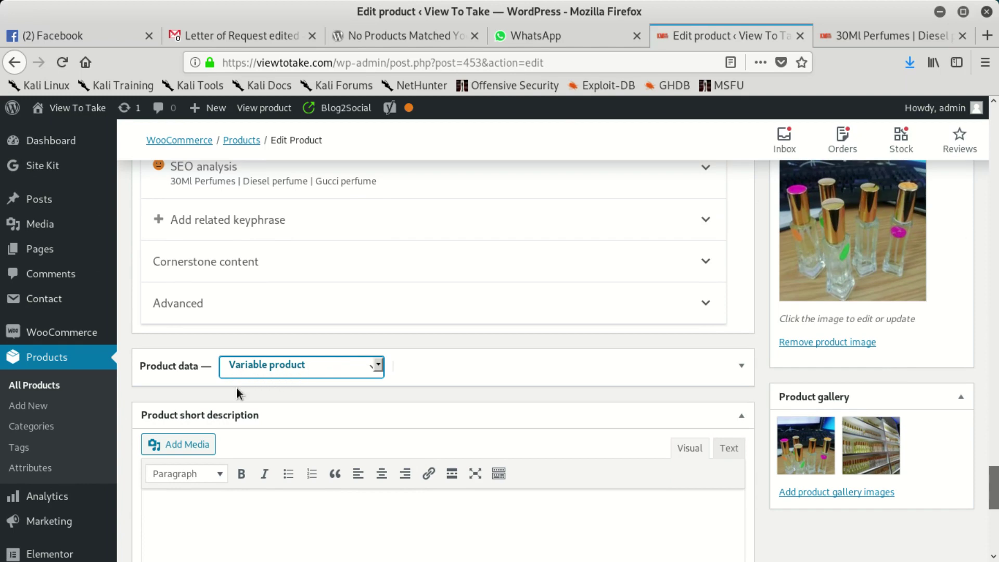
scroll(406, 400, "up", 8)
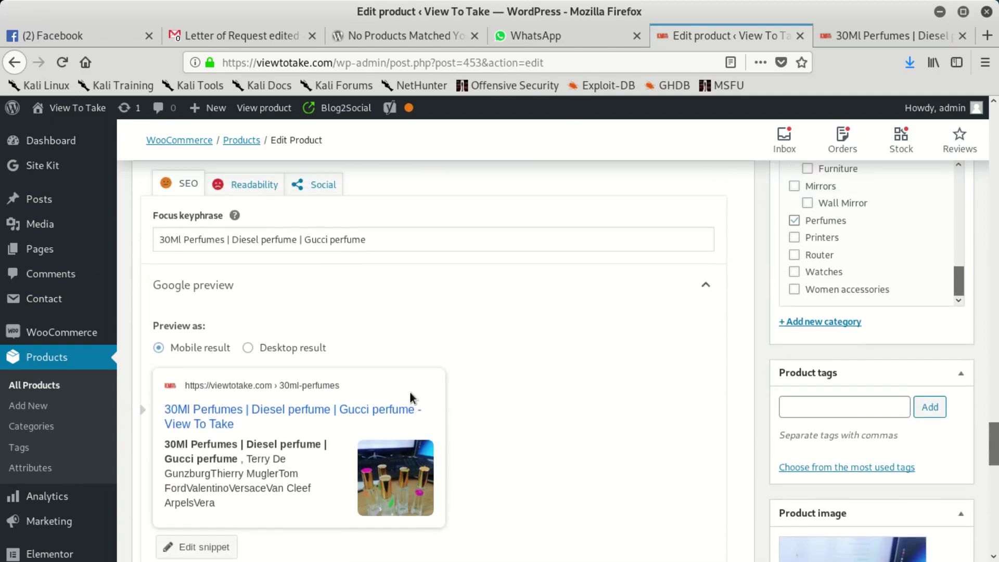
scroll(409, 394, "up", 20)
scroll(408, 389, "up", 1)
Reload the edit page of the 30Ml Perfumes product
left_click(446, 63)
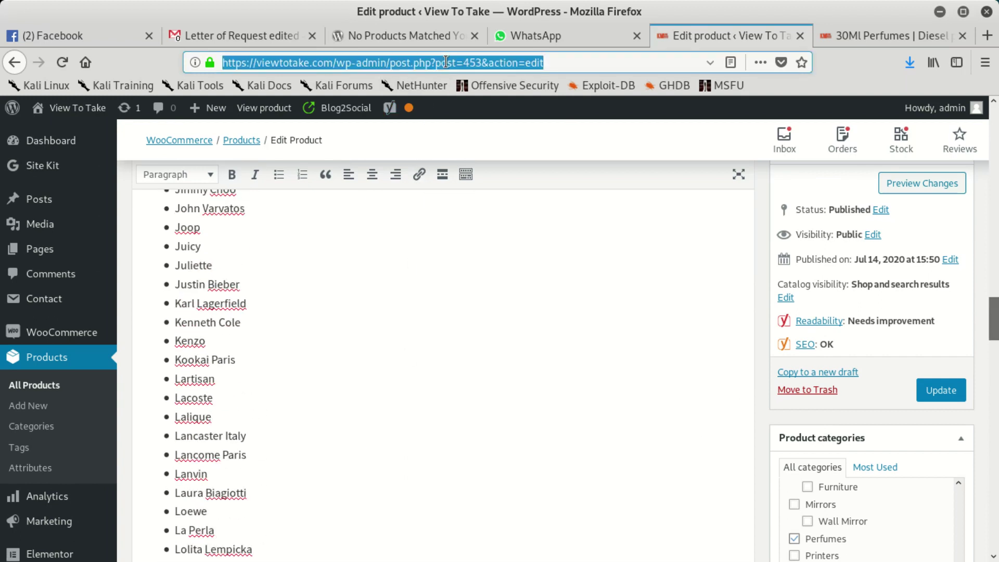
key("Return")
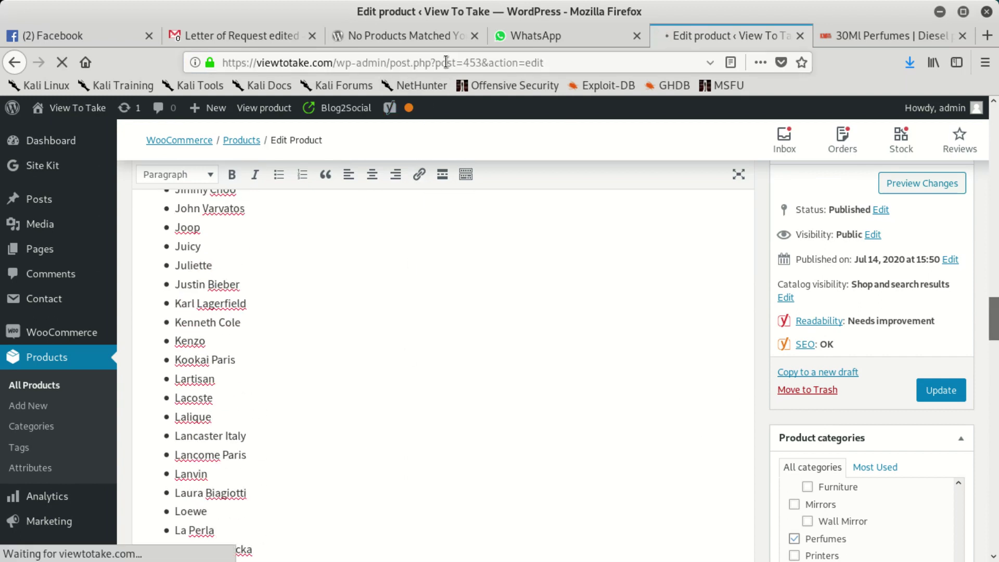
scroll(462, 333, "down", 3)
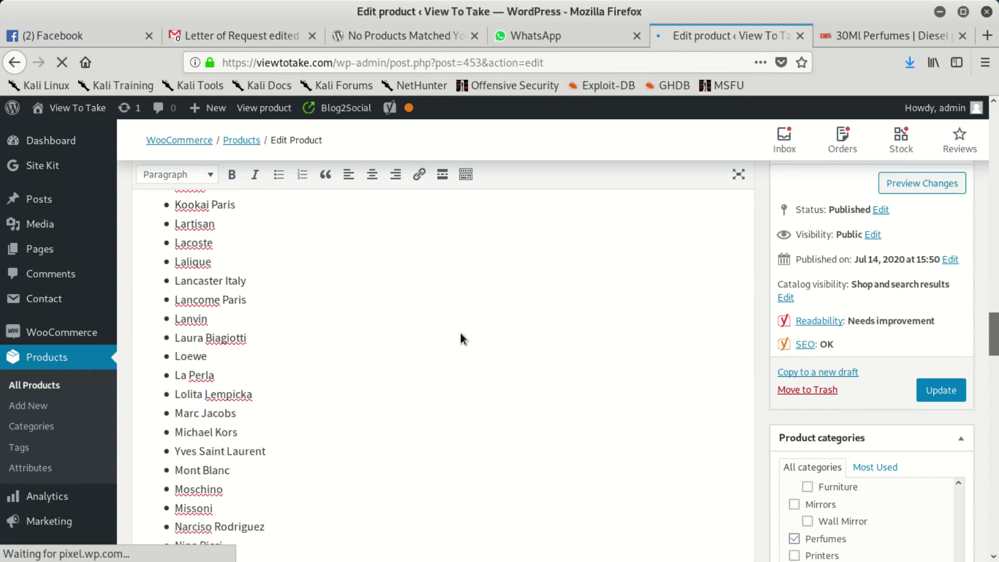
scroll(500, 326, "down", 7)
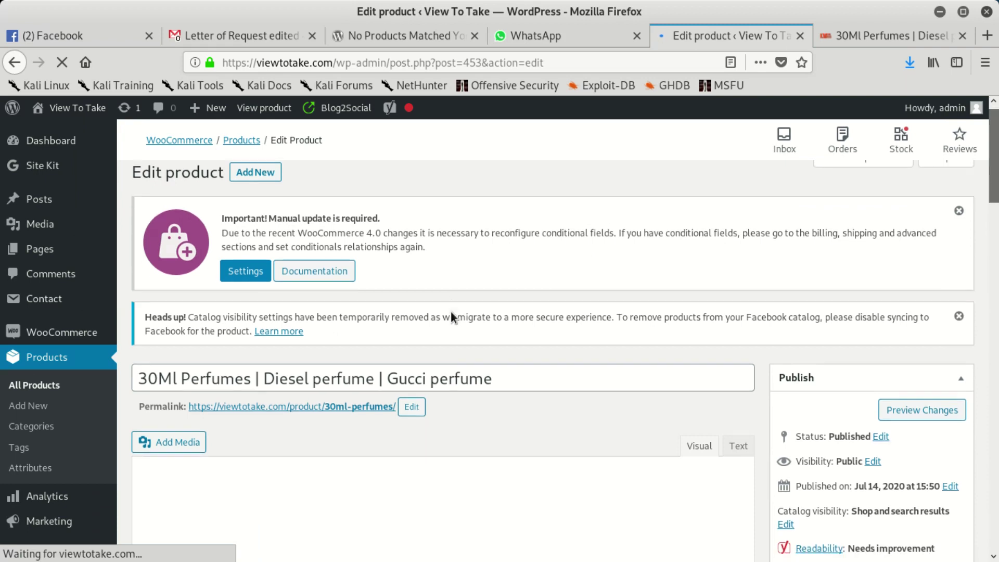
Choose Variable product as the product type in the Product data section
scroll(451, 310, "down", 5)
scroll(451, 318, "down", 10)
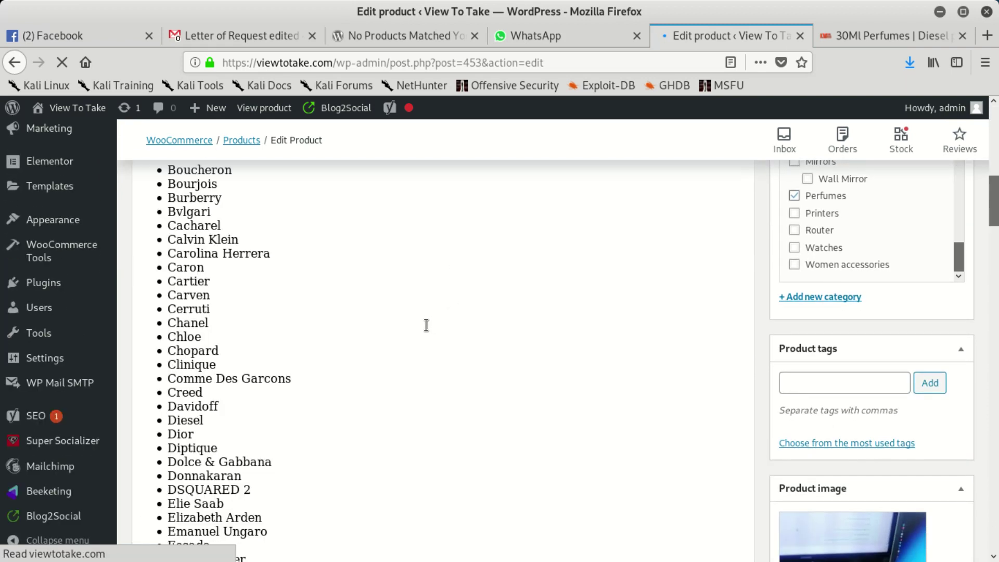
scroll(421, 329, "down", 15)
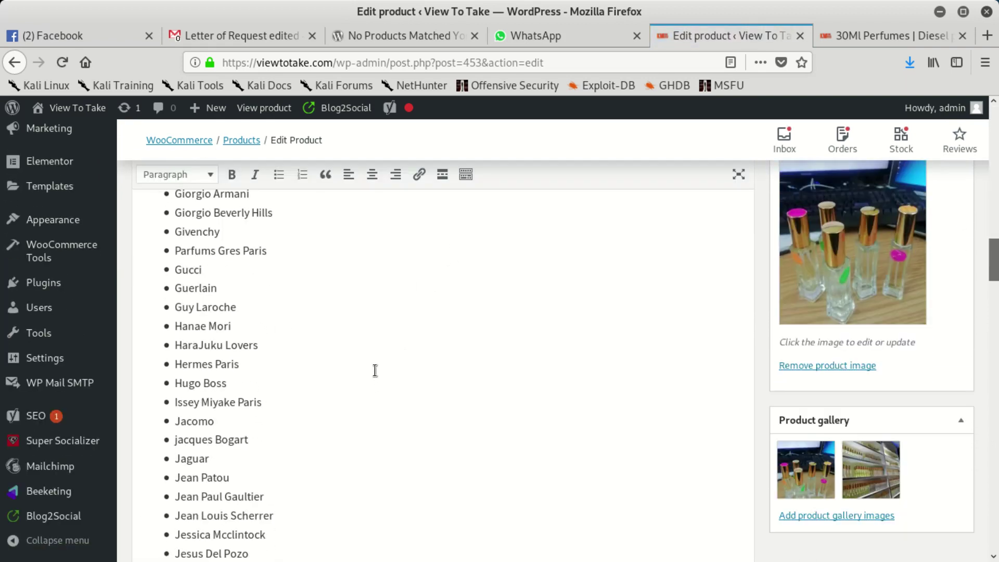
scroll(375, 363, "down", 10)
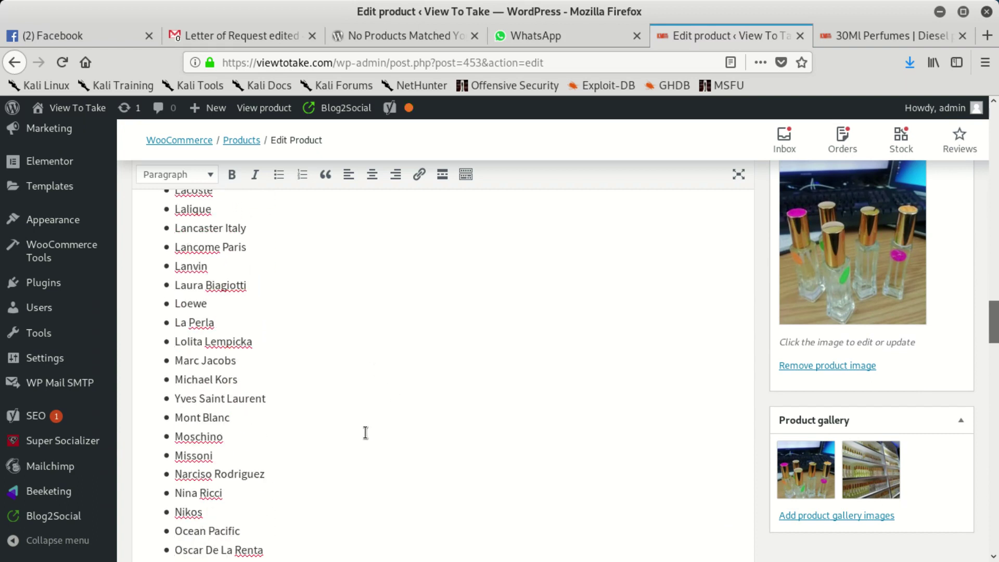
scroll(363, 422, "down", 15)
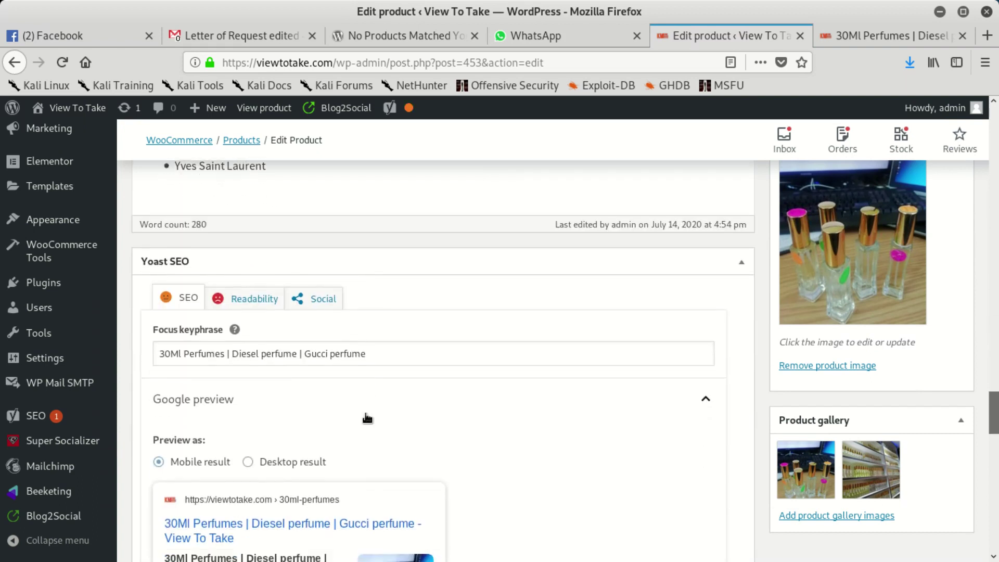
scroll(291, 365, "down", 4)
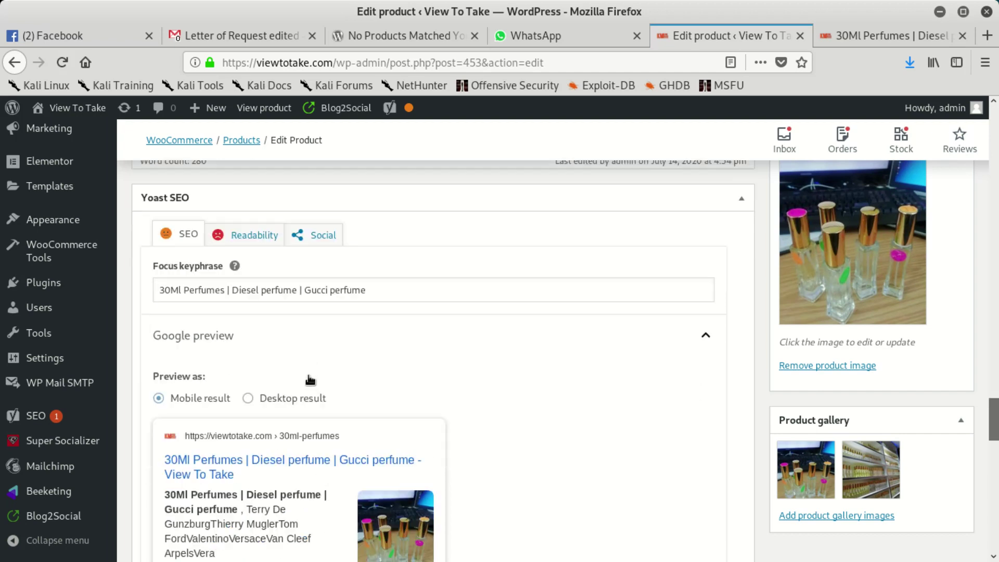
scroll(319, 383, "down", 4)
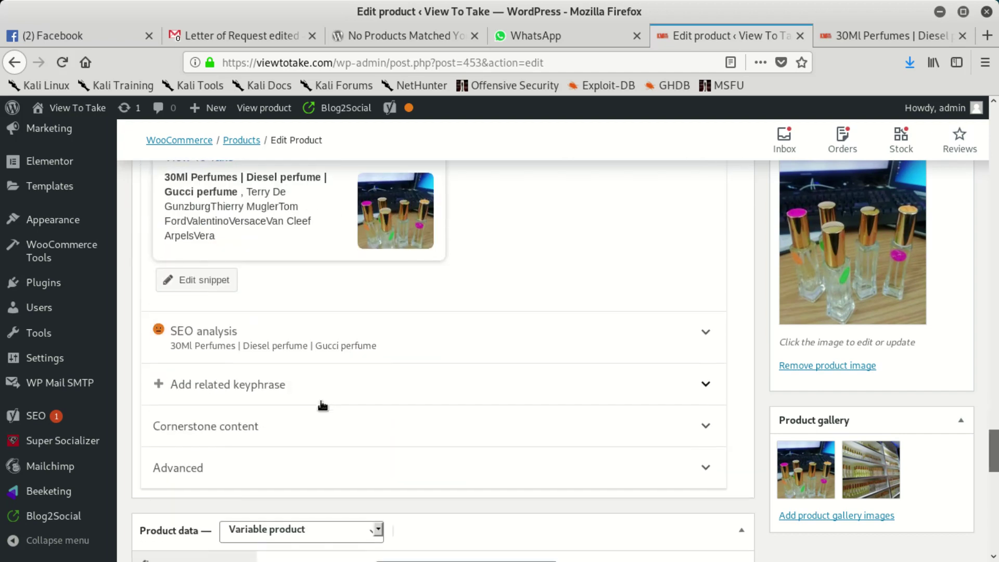
scroll(321, 382, "down", 3)
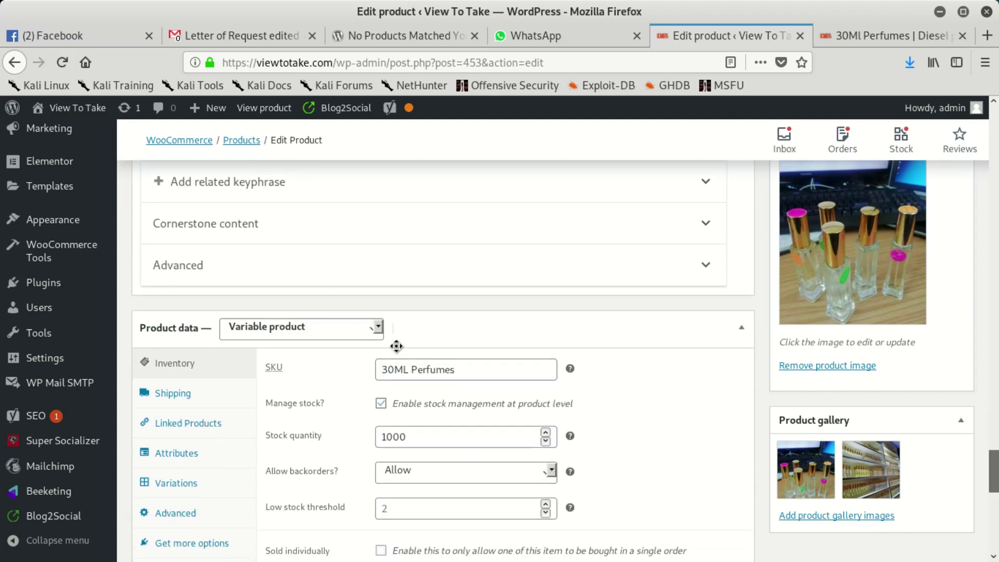
scroll(398, 345, "down", 2)
left_click(379, 244)
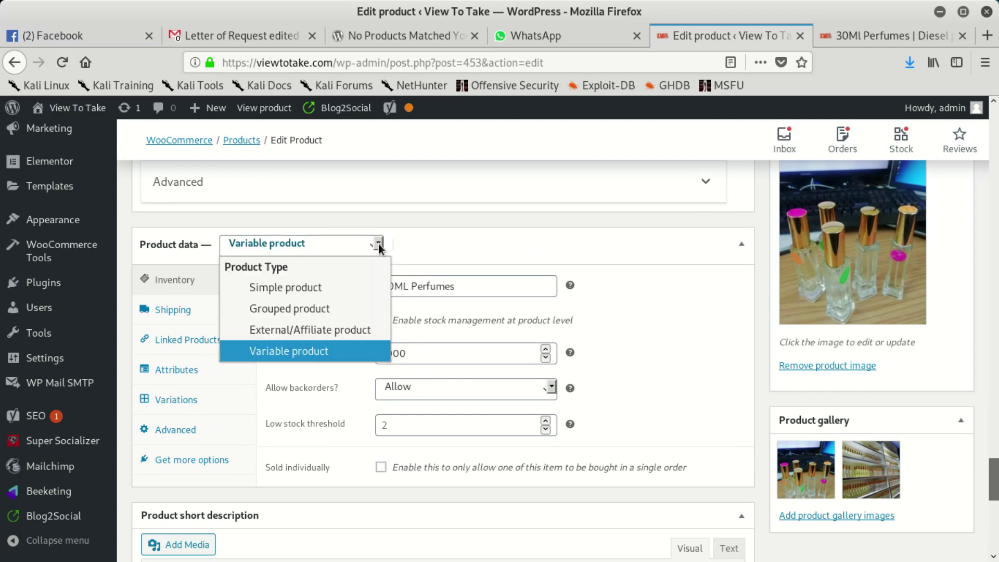
left_click(318, 351)
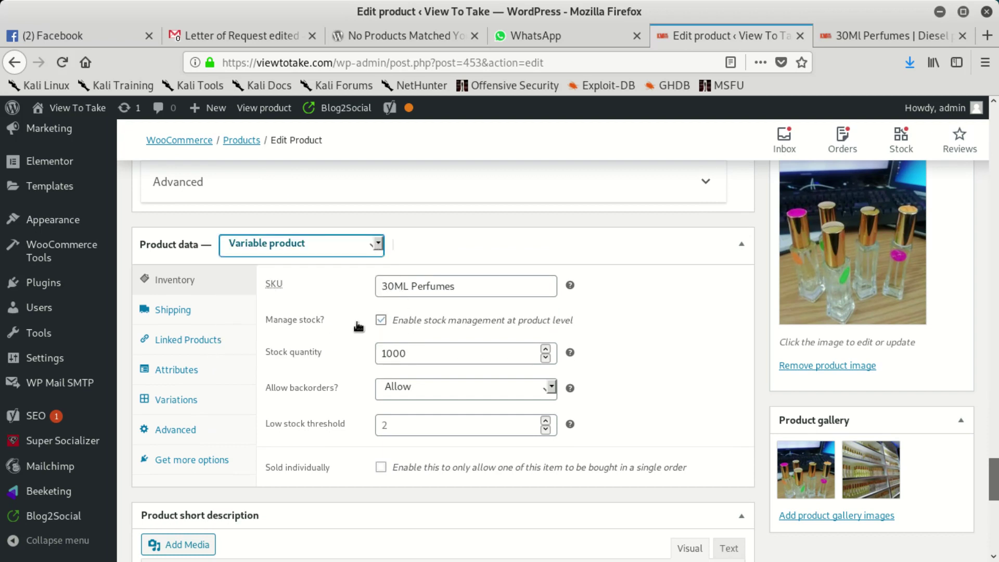
Open the product's variations and look through the available bulk actions for adding, pricing and managing variations
left_click(175, 400)
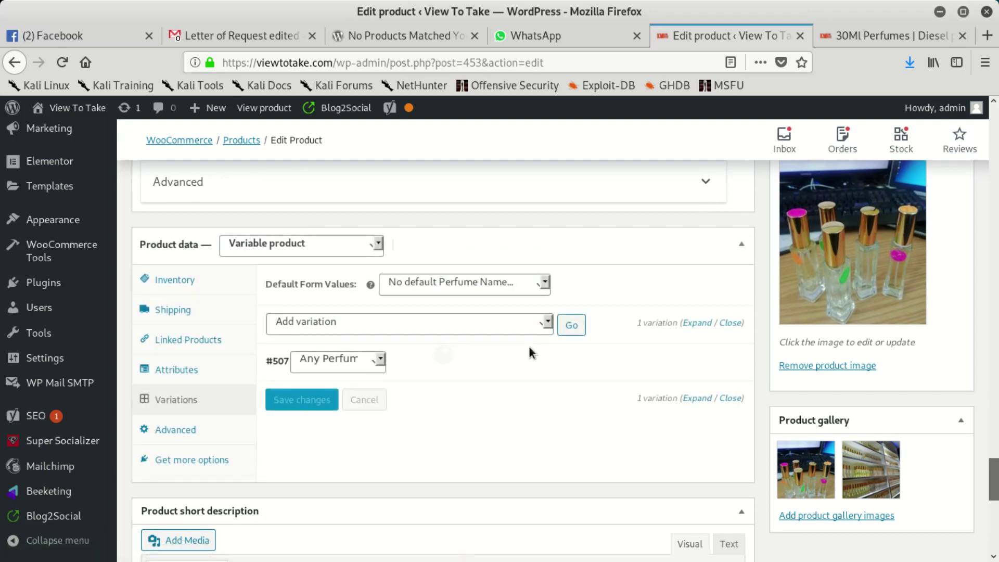
left_click(545, 321)
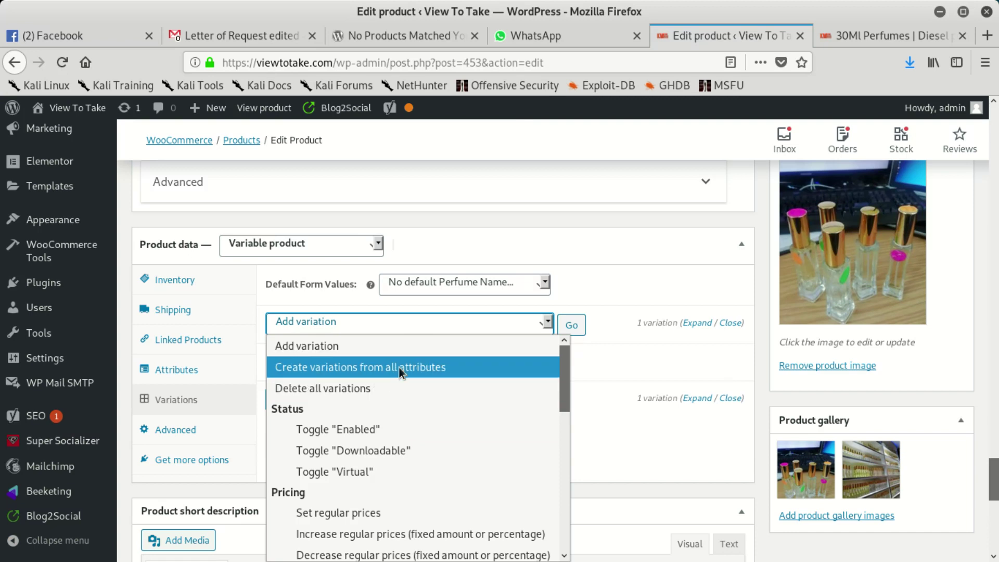
left_click(586, 286)
left_click(389, 332)
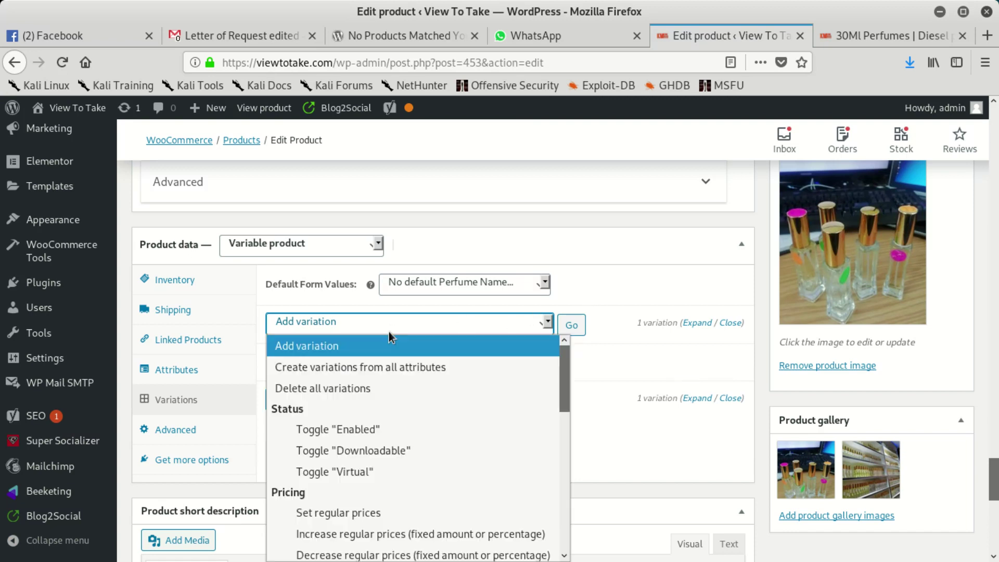
scroll(364, 406, "down", 3)
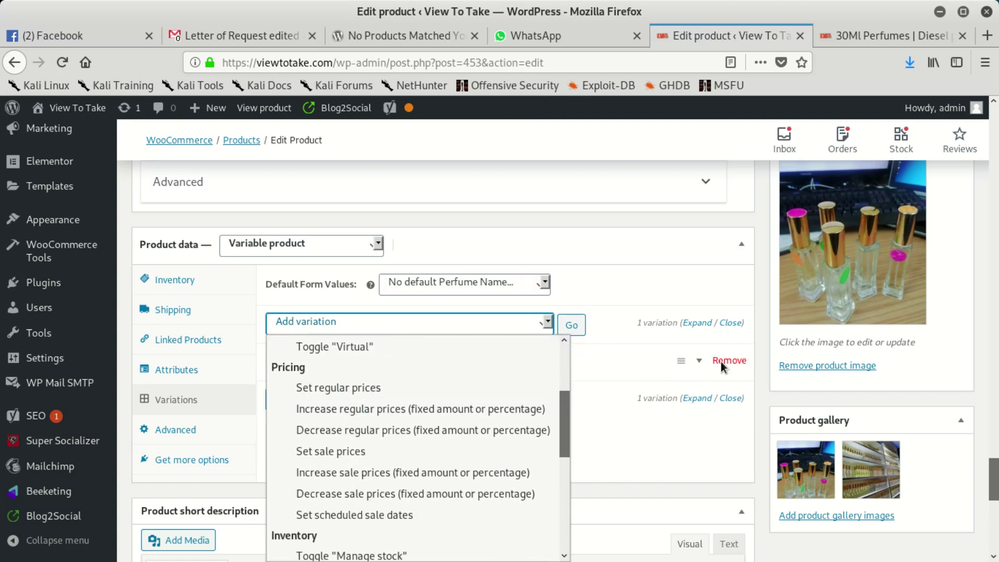
left_click(625, 292)
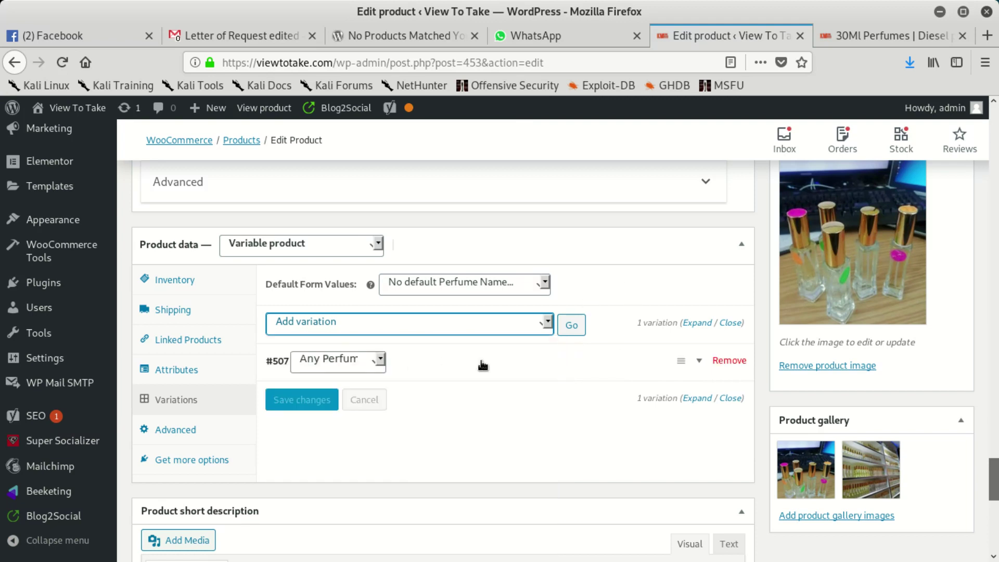
Expand the existing perfume variation and capitalise its SKU to read "Perfumes 30ml"
left_click(667, 364)
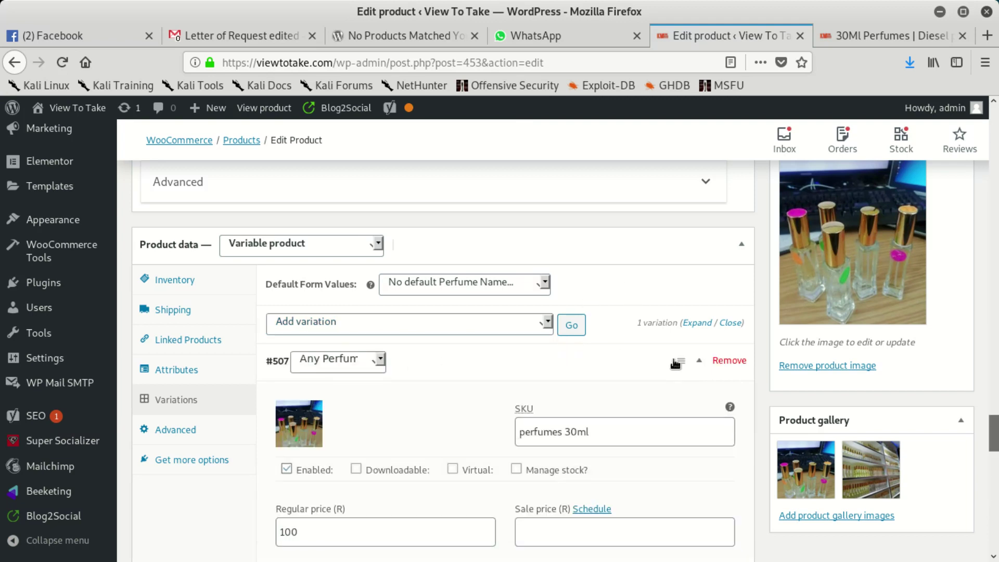
scroll(469, 401, "down", 3)
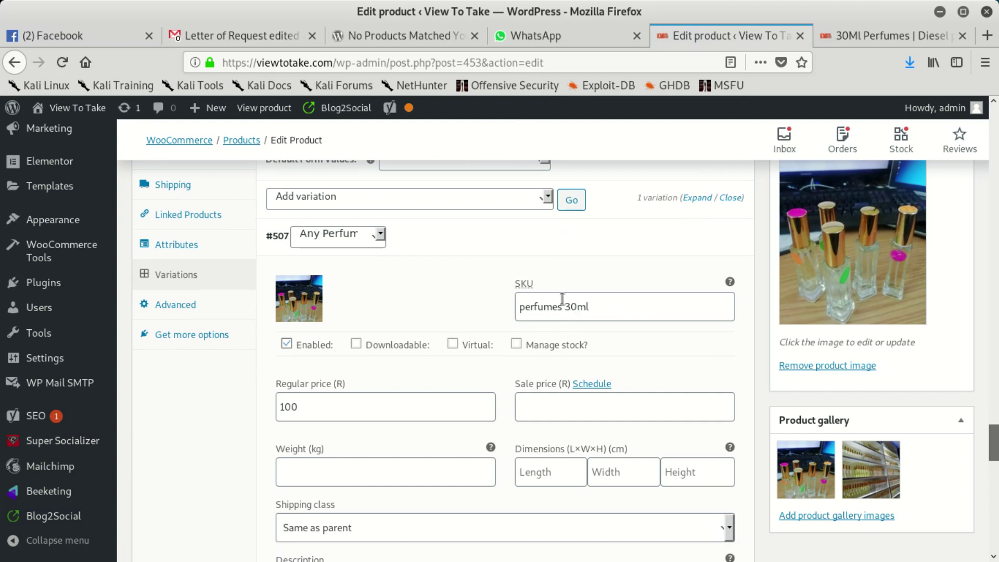
left_click(521, 302)
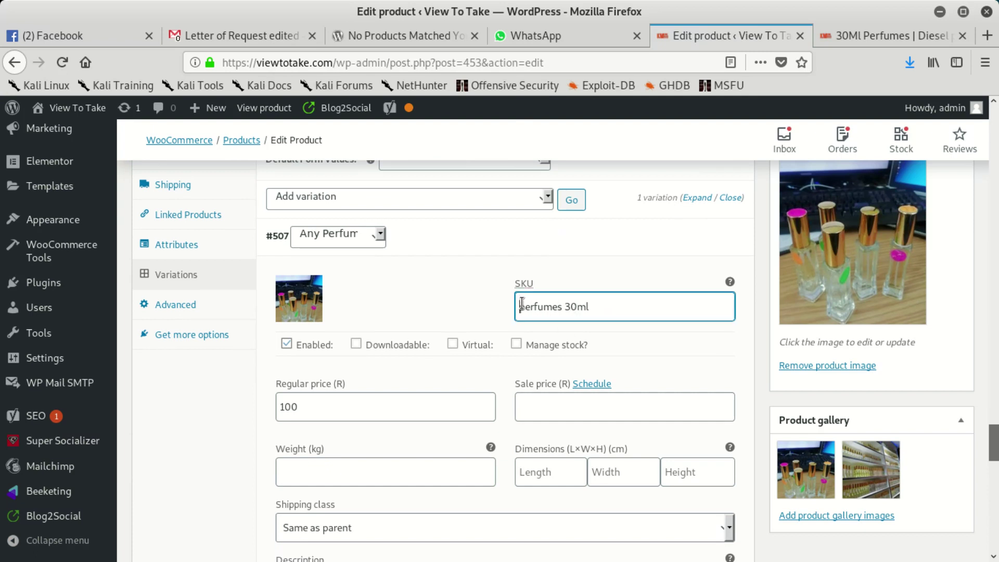
key("Delete")
type("P")
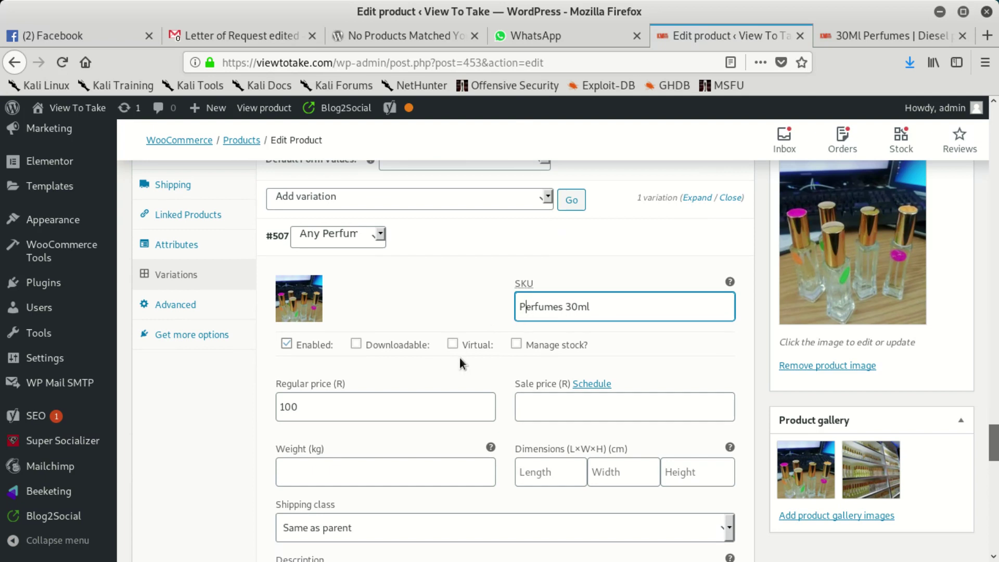
Check the variation's sale and regular price fields and browse the perfume names it can be assigned to
left_click(531, 417)
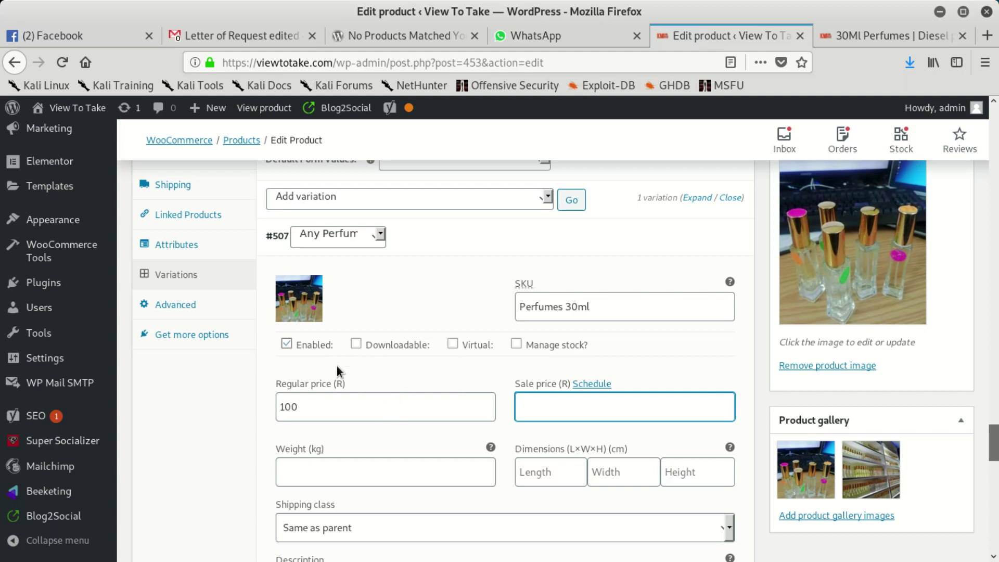
left_click_drag(305, 414, 279, 412)
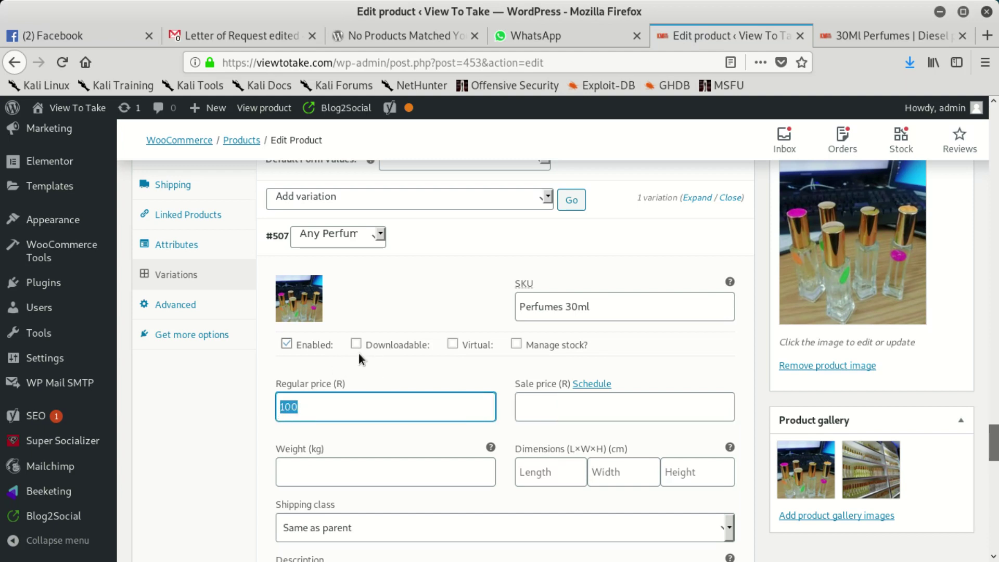
left_click(379, 235)
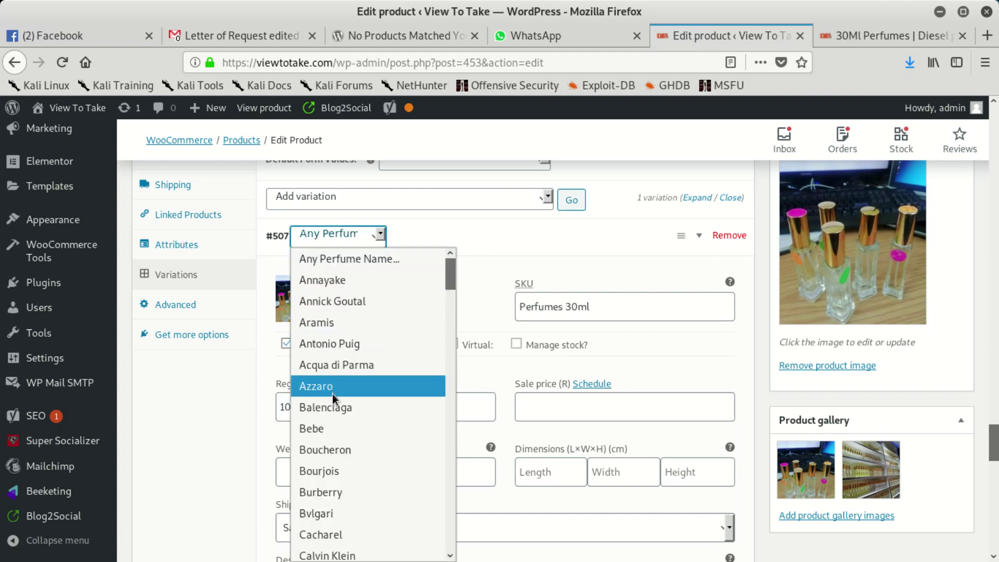
scroll(346, 392, "down", 3)
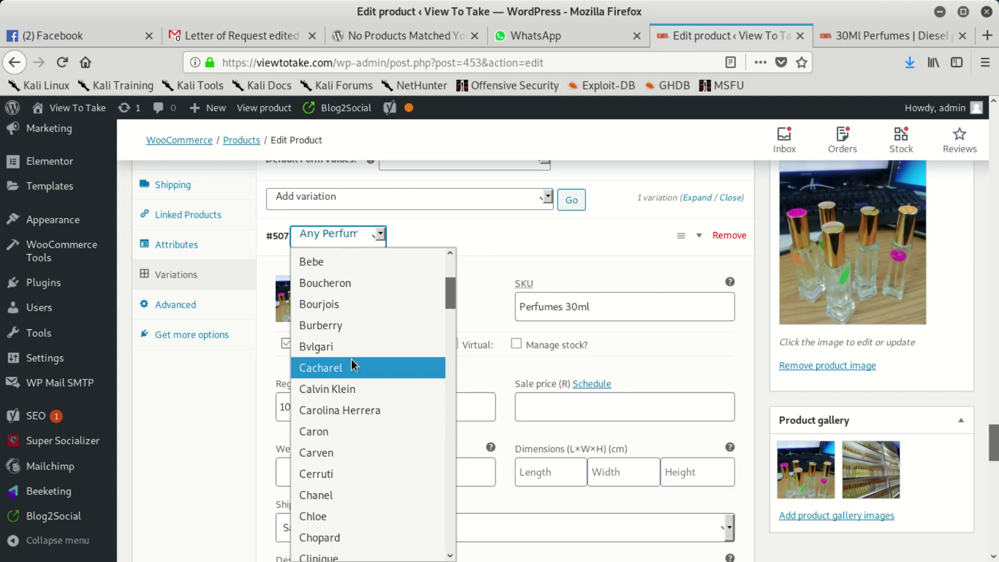
scroll(351, 369, "down", 3)
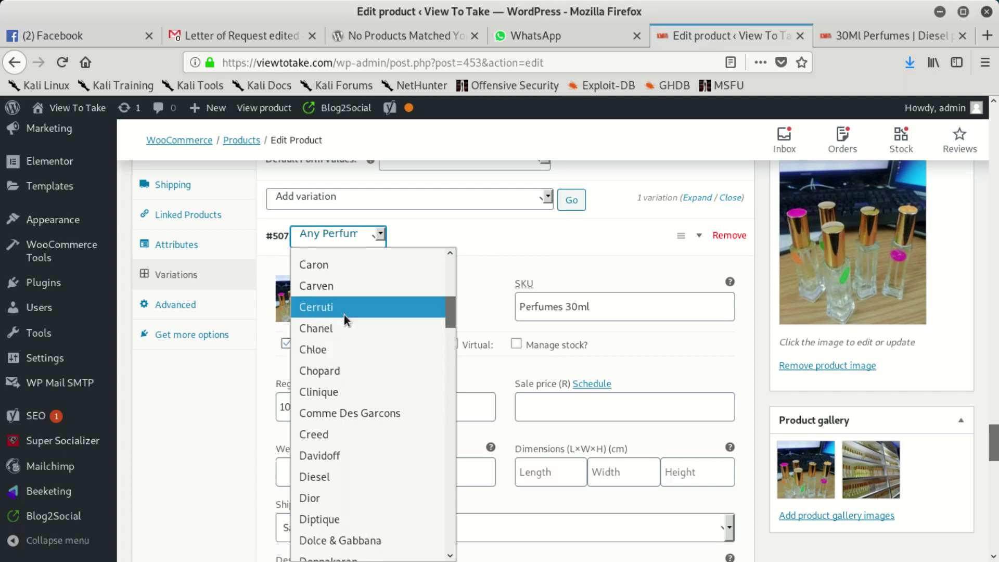
scroll(406, 255, "up", 1)
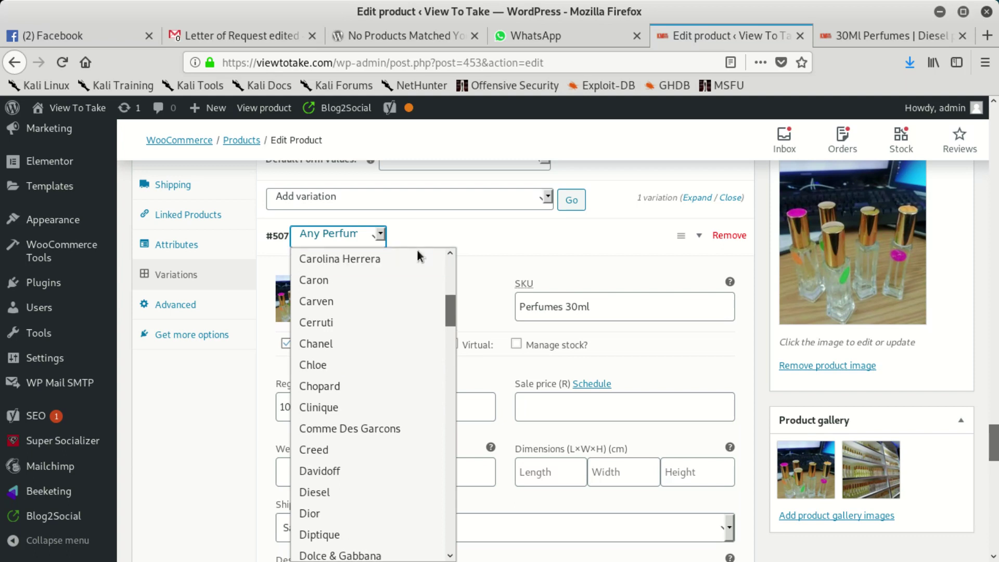
left_click(457, 313)
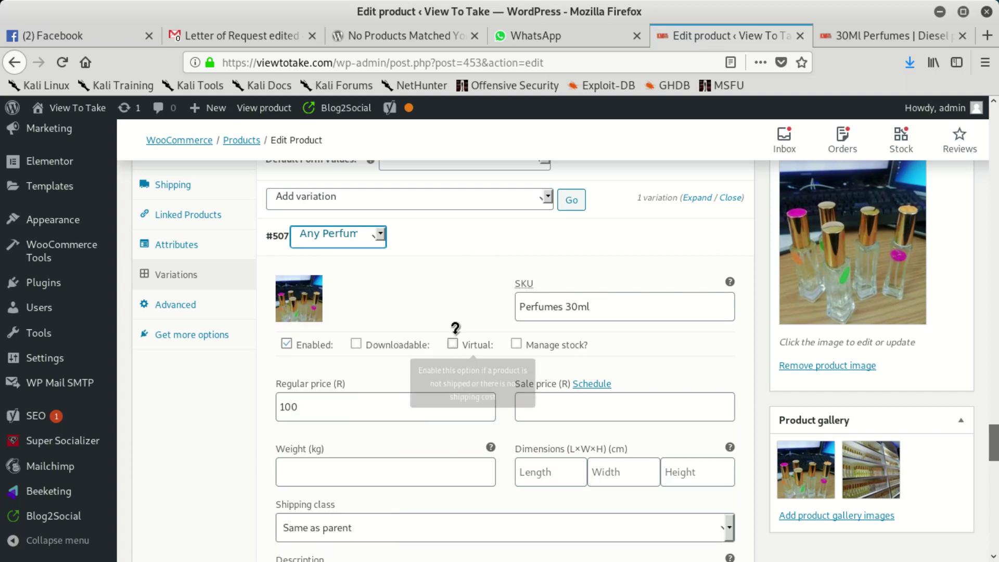
Review the variation's shipping class, description and Facebook sync settings, and recheck its regular price
scroll(395, 327, "down", 3)
scroll(344, 332, "up", 6)
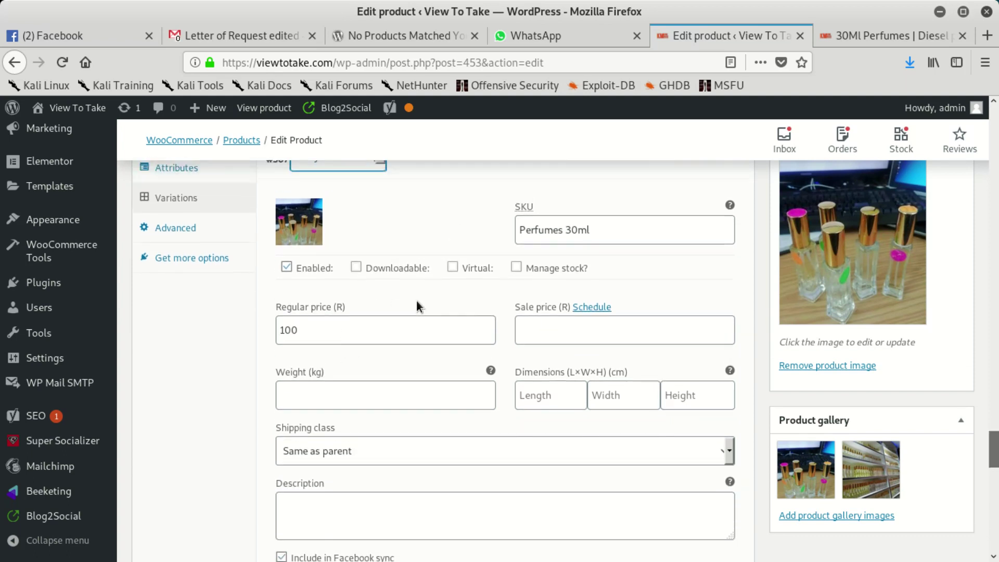
left_click(497, 281)
left_click(497, 281)
left_click(618, 343)
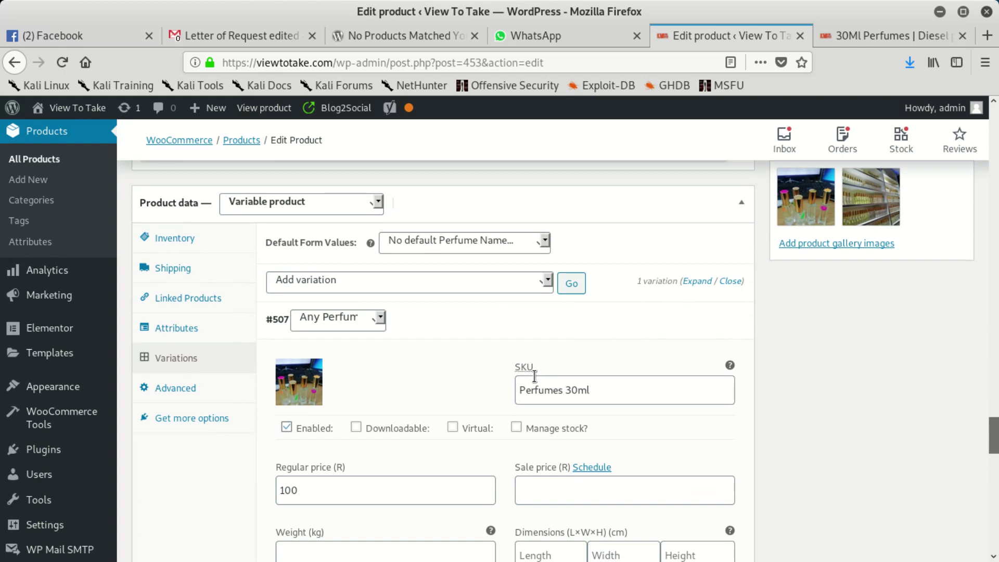
scroll(521, 382, "down", 3)
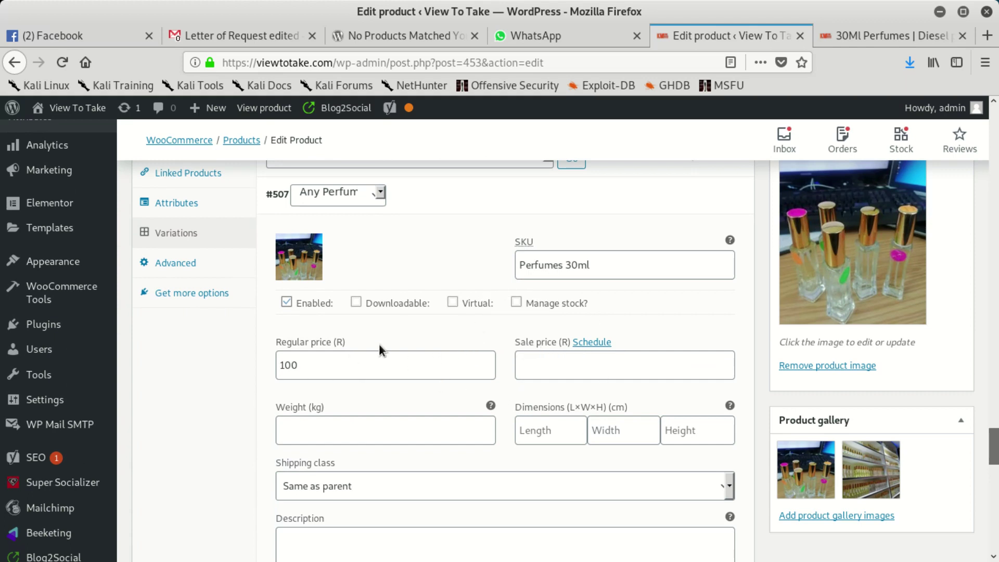
scroll(354, 357, "down", 5)
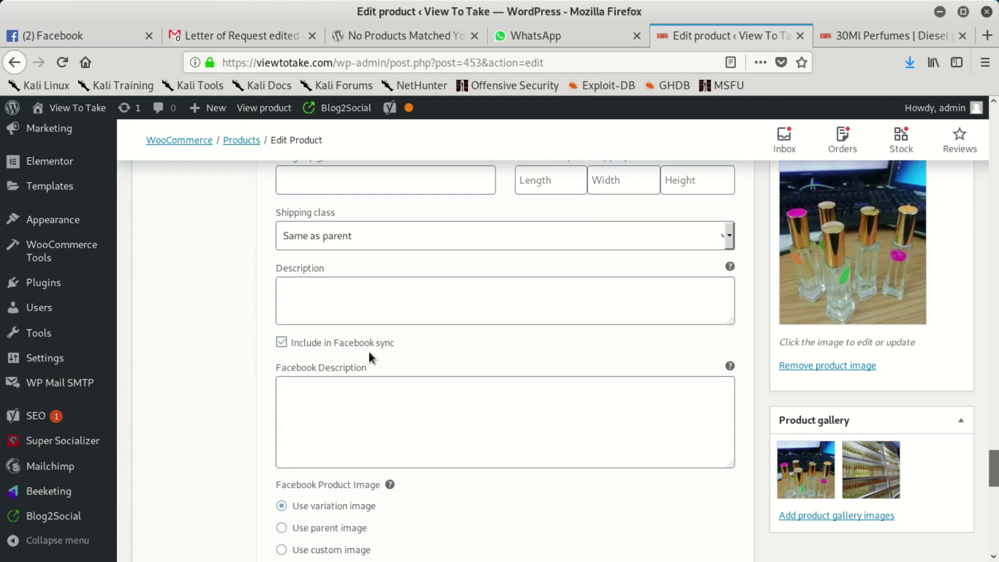
scroll(369, 351, "up", 6)
mouse_move(349, 341)
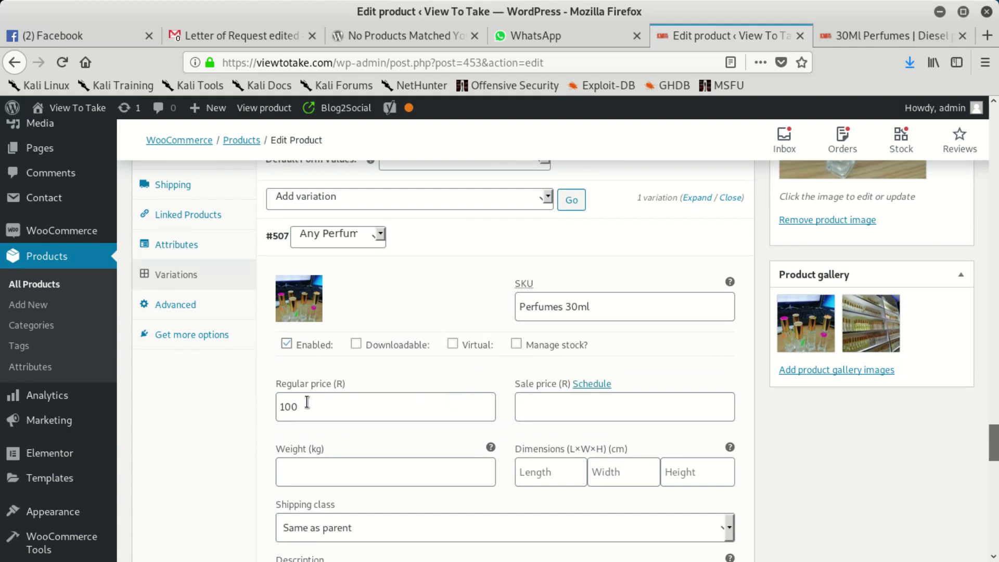
left_click_drag(305, 410, 280, 409)
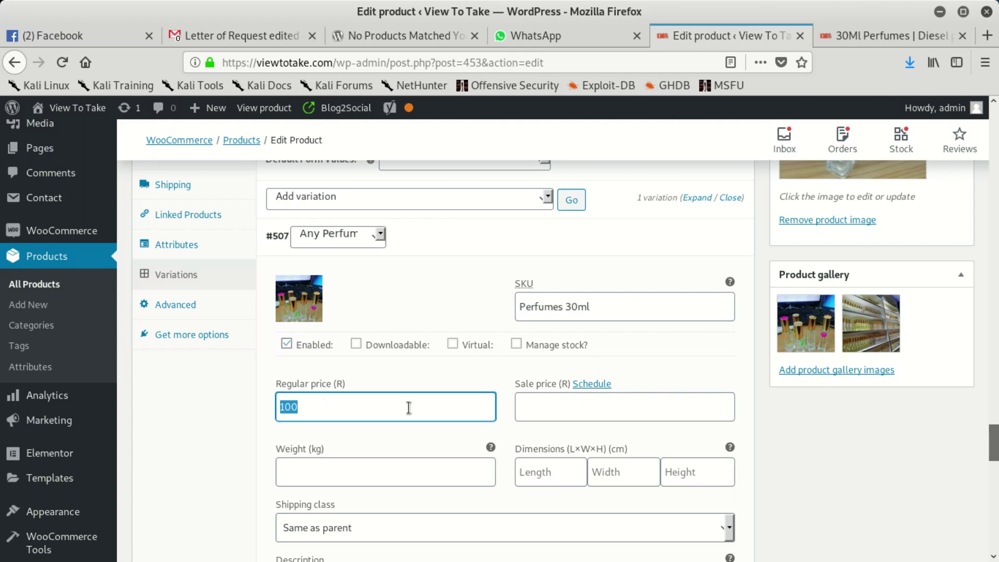
Turn on stock management for the variation, inspect the stock fields it offers, and turn it off again
left_click(573, 408)
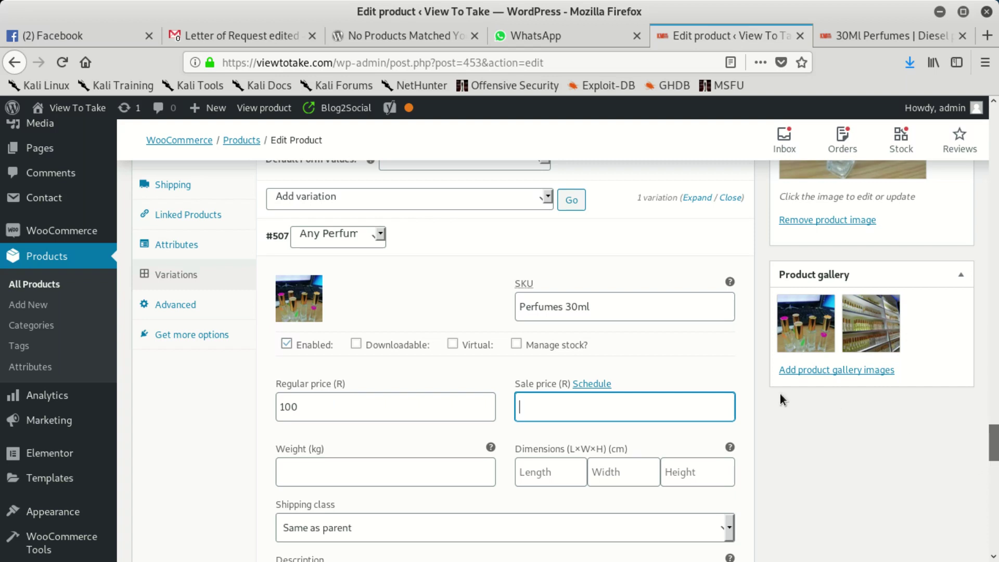
left_click(516, 345)
left_click(517, 347)
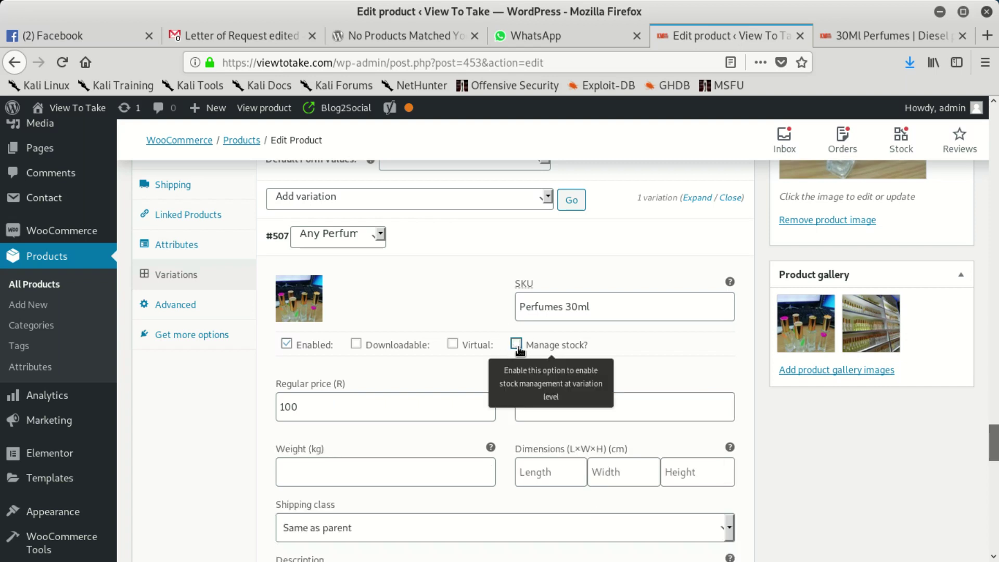
left_click(517, 346)
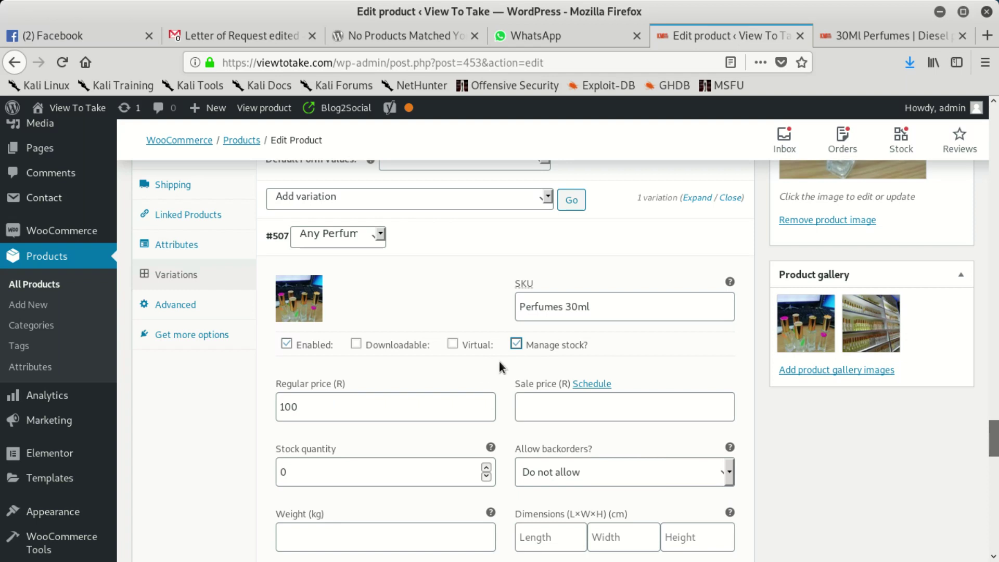
scroll(502, 390, "down", 5)
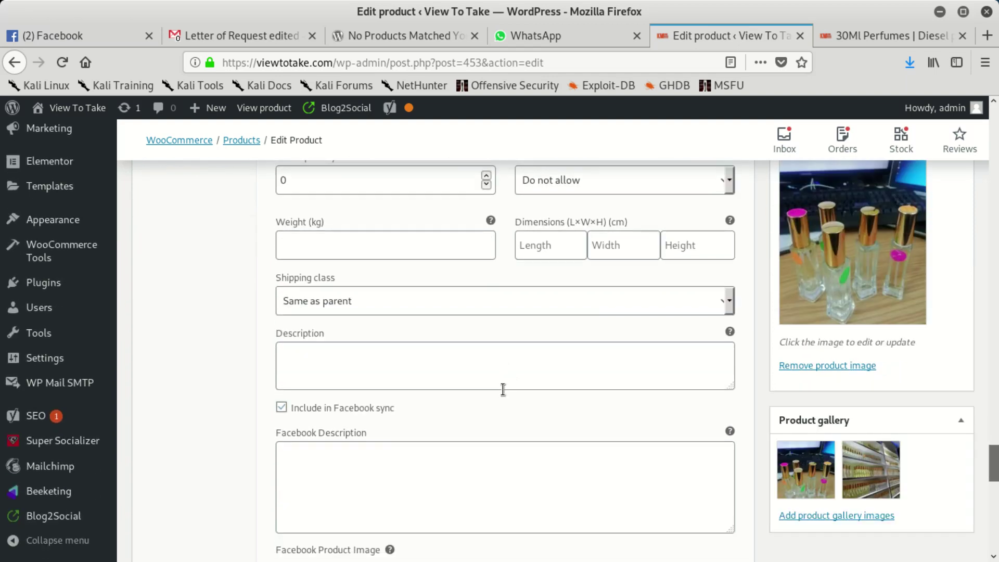
scroll(498, 392, "up", 5)
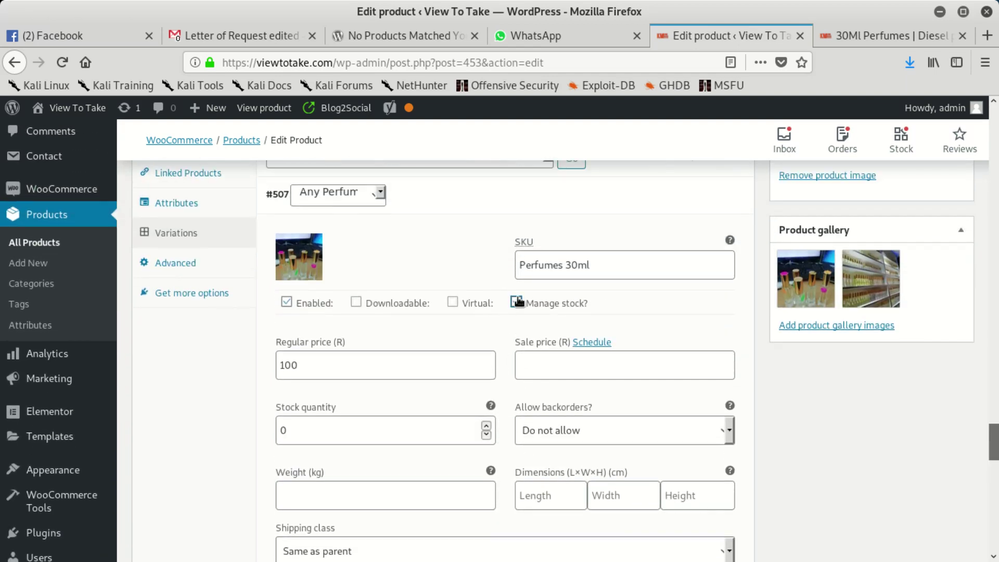
left_click(519, 301)
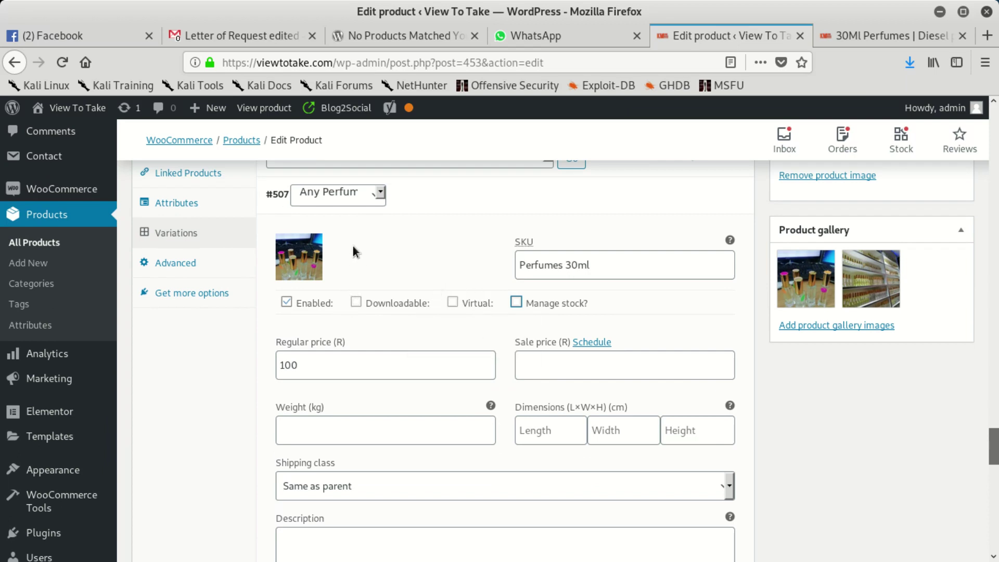
Look over the variation's settings down to its Facebook options and save the variation changes
scroll(168, 268, "up", 2)
scroll(168, 268, "up", 2)
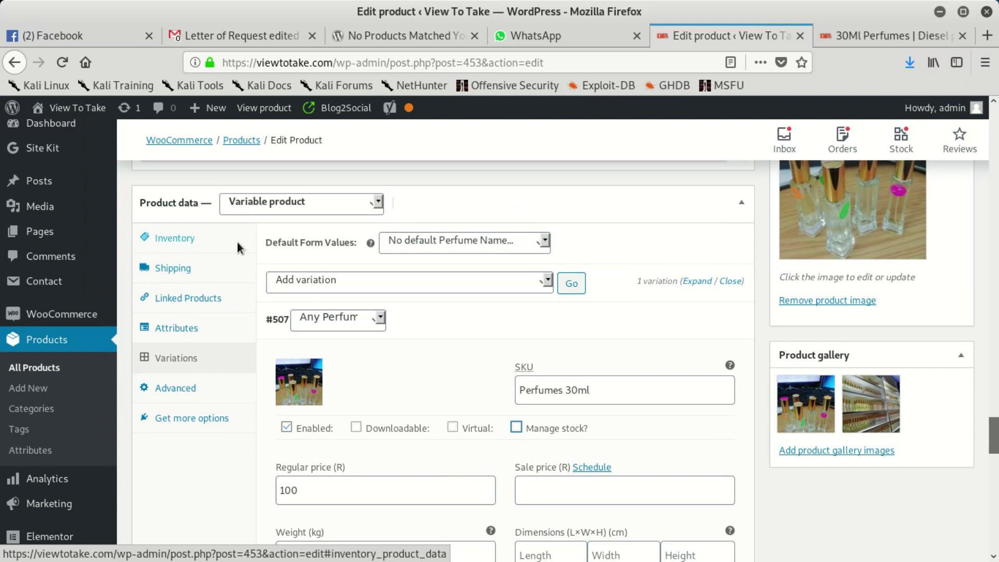
scroll(365, 321, "down", 3)
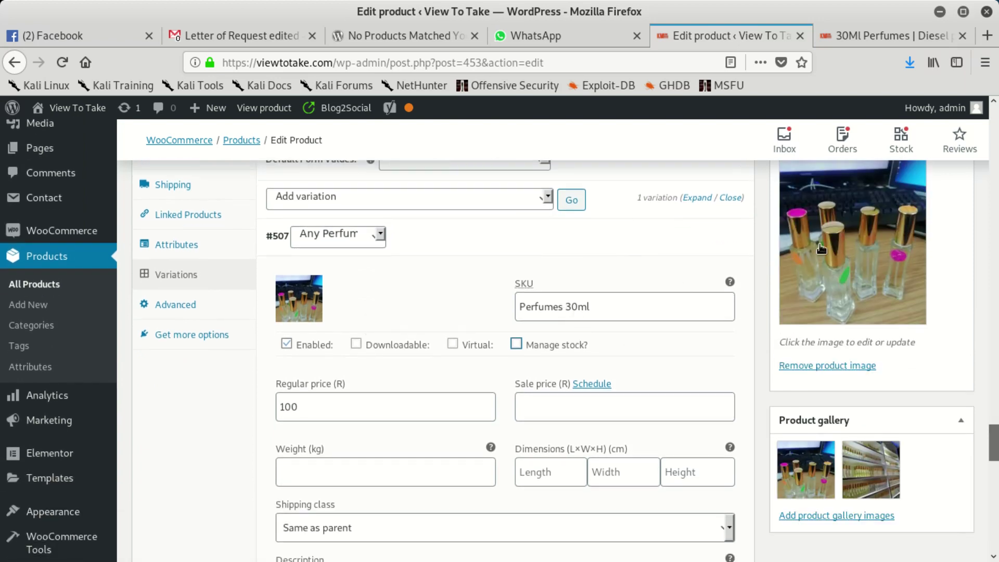
scroll(388, 372, "down", 5)
scroll(385, 372, "down", 7)
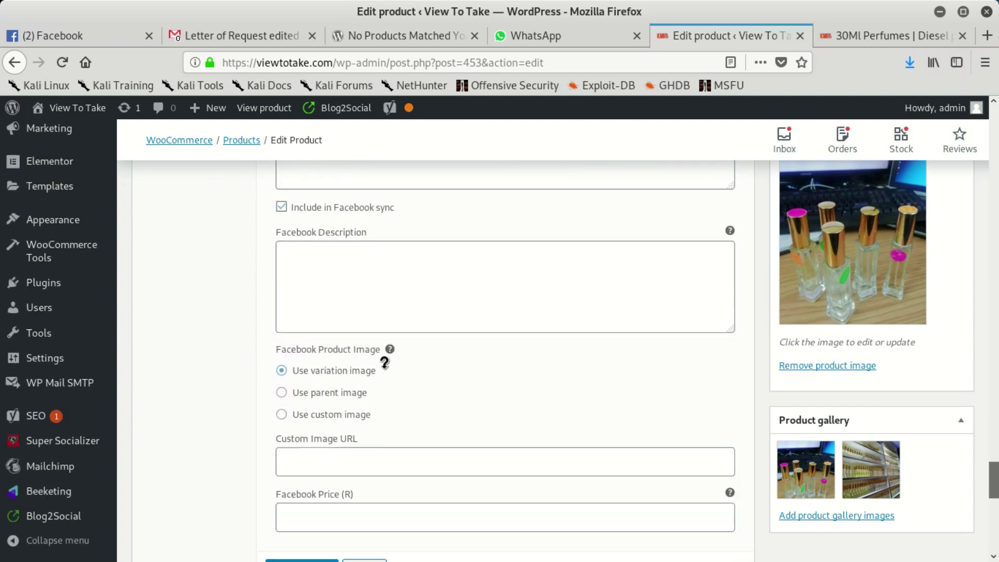
left_click(302, 492)
scroll(301, 489, "up", 12)
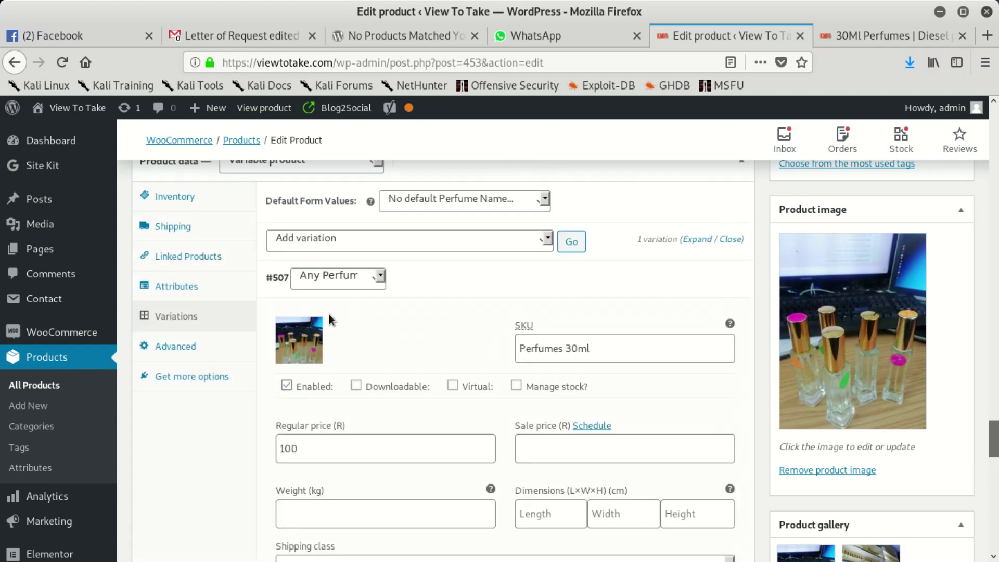
Open the product's inventory settings and turn off stock management at product level
left_click(189, 208)
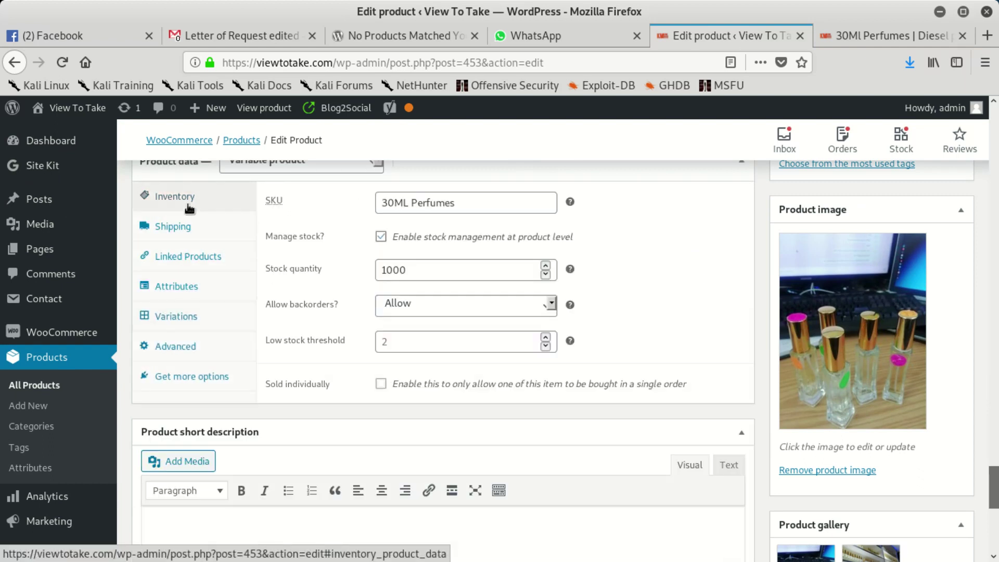
scroll(373, 307, "up", 1)
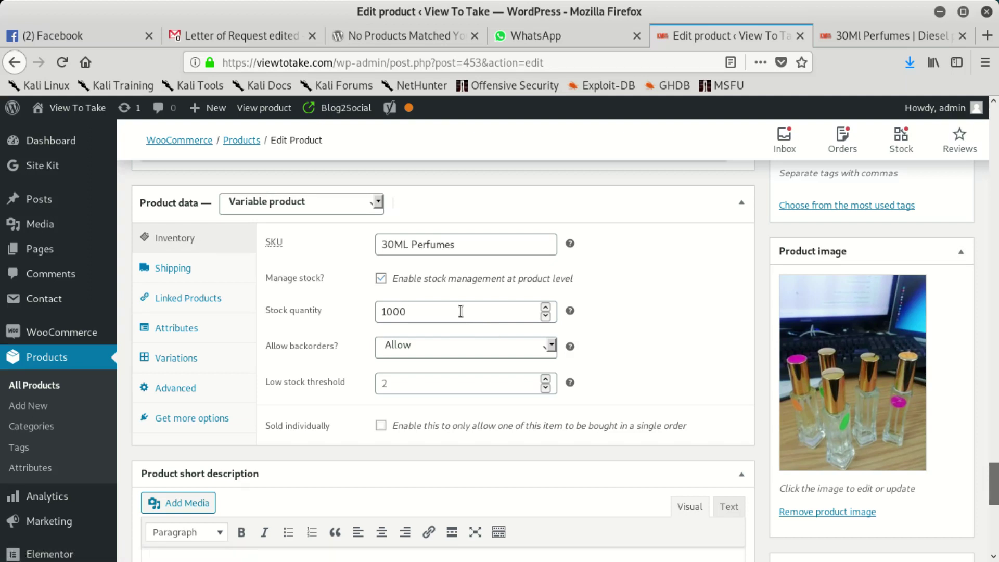
left_click(415, 311)
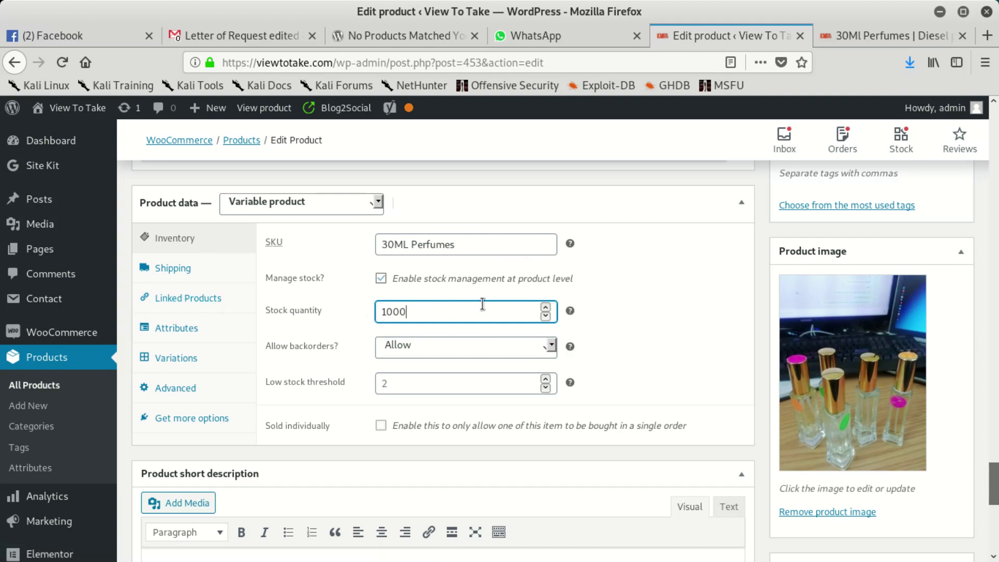
left_click(380, 279)
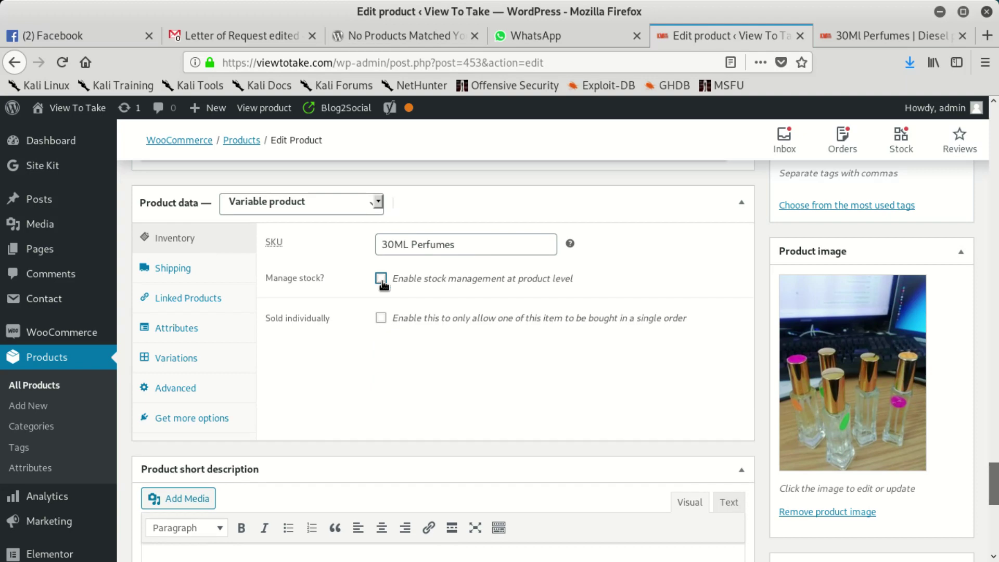
Save the edited perfume product to the live shop
scroll(380, 420, "down", 1)
scroll(378, 422, "down", 9)
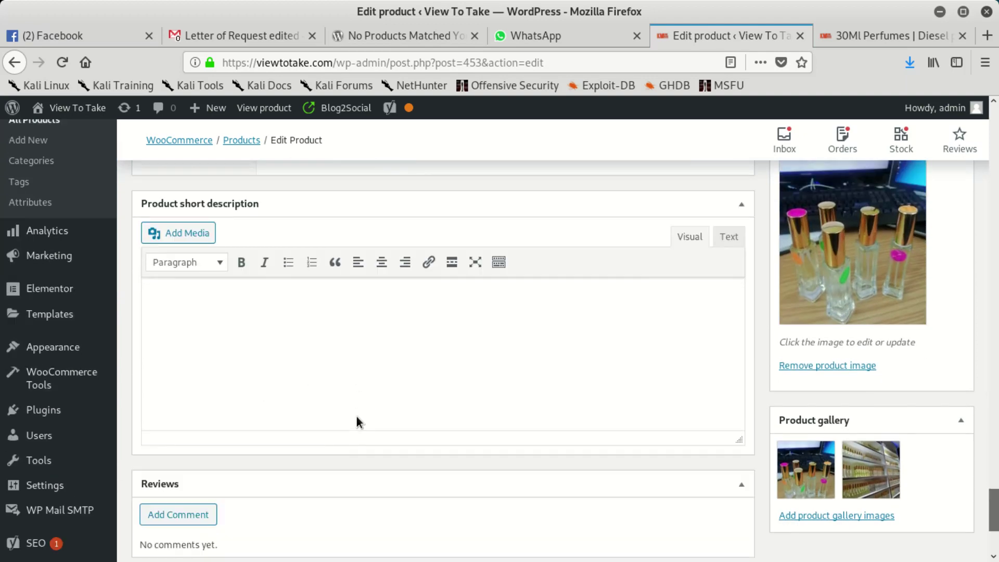
scroll(696, 296, "up", 15)
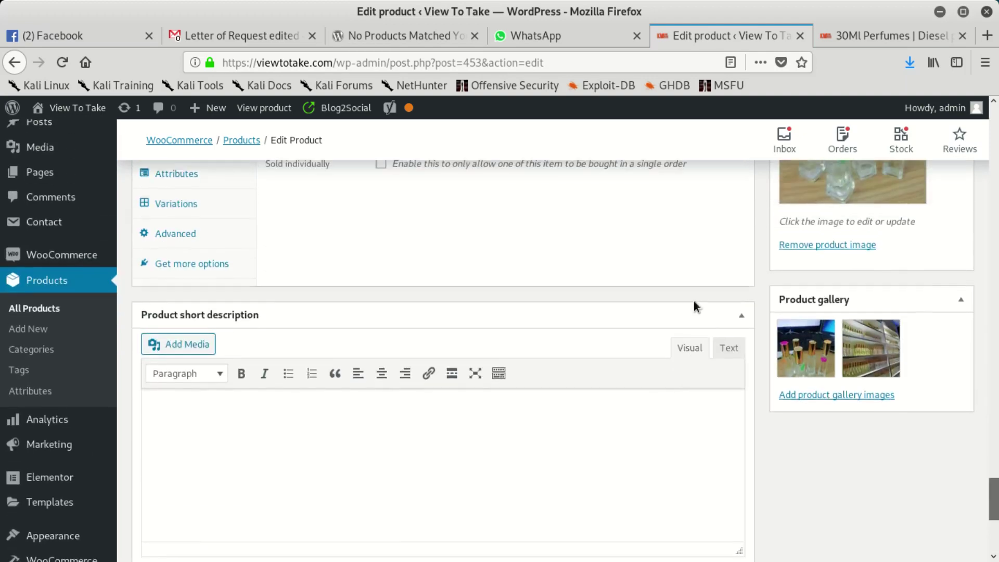
scroll(691, 298, "up", 3)
left_click(941, 391)
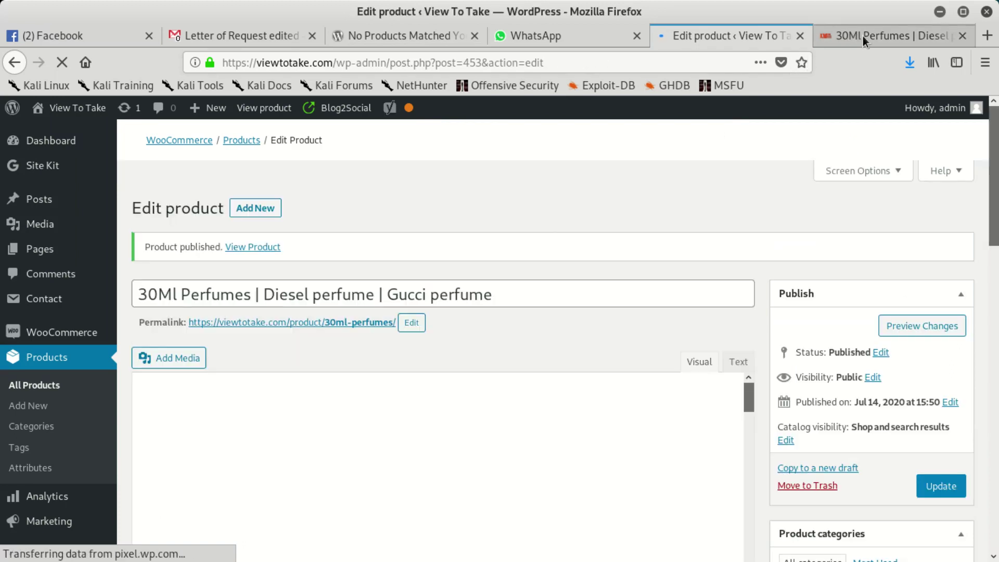
Switch to the 30ml perfumes shop page, reload it, and check its price and purchase options
left_click(862, 36)
left_click(534, 59)
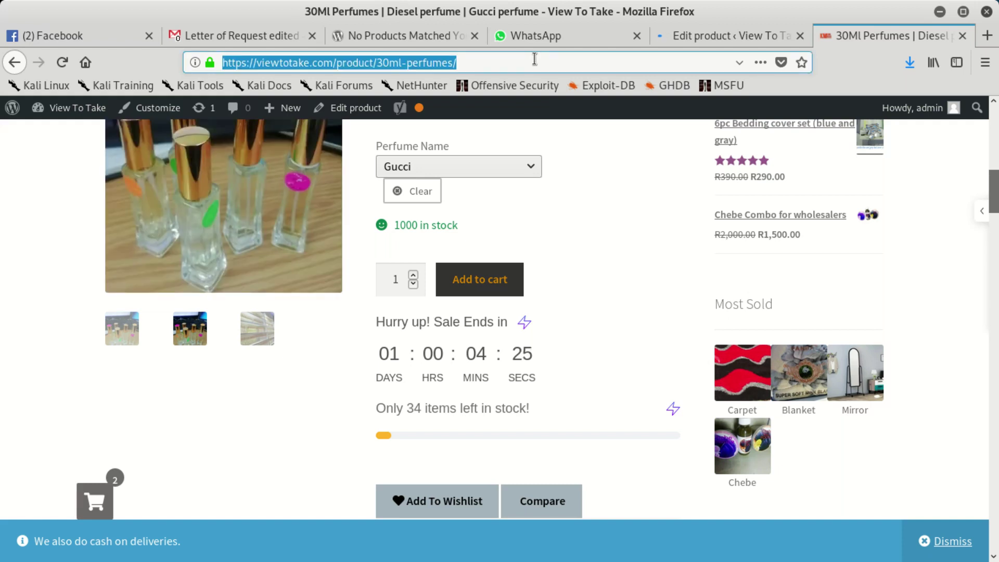
key("Return")
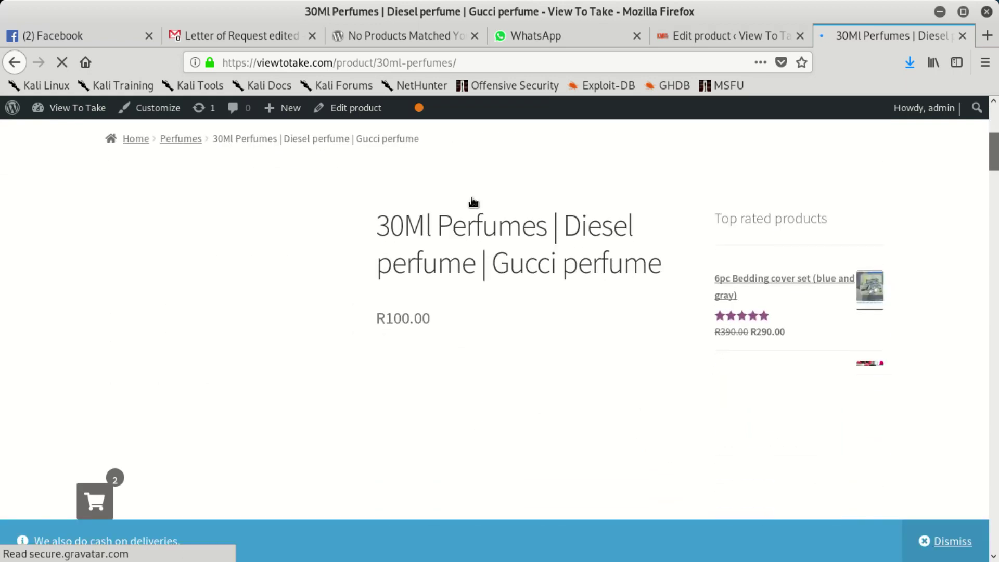
scroll(473, 220, "down", 3)
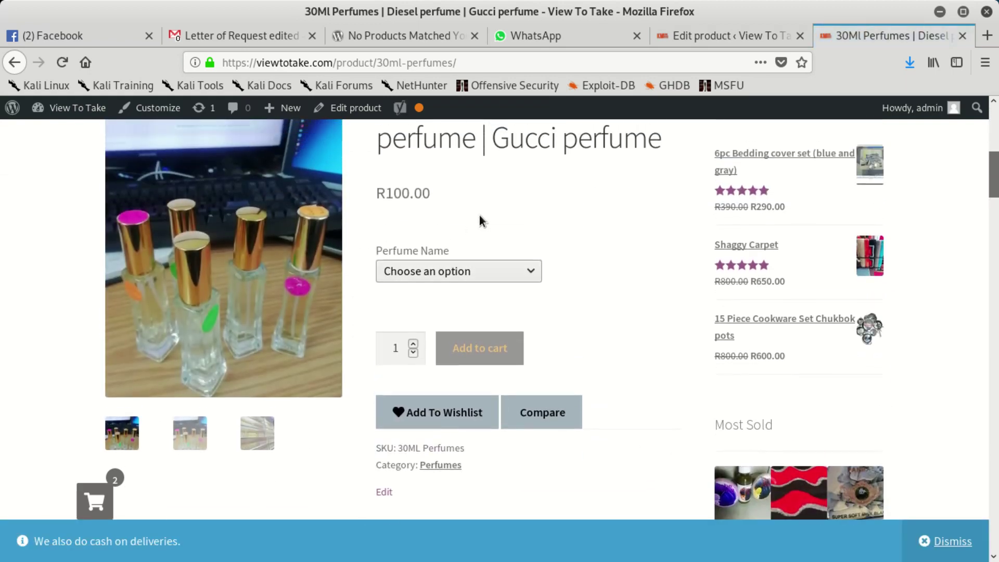
scroll(445, 310, "down", 3)
scroll(451, 308, "up", 3)
Select Aramis as the perfume name and check the stock and add-to-cart area
left_click(463, 261)
left_click(432, 349)
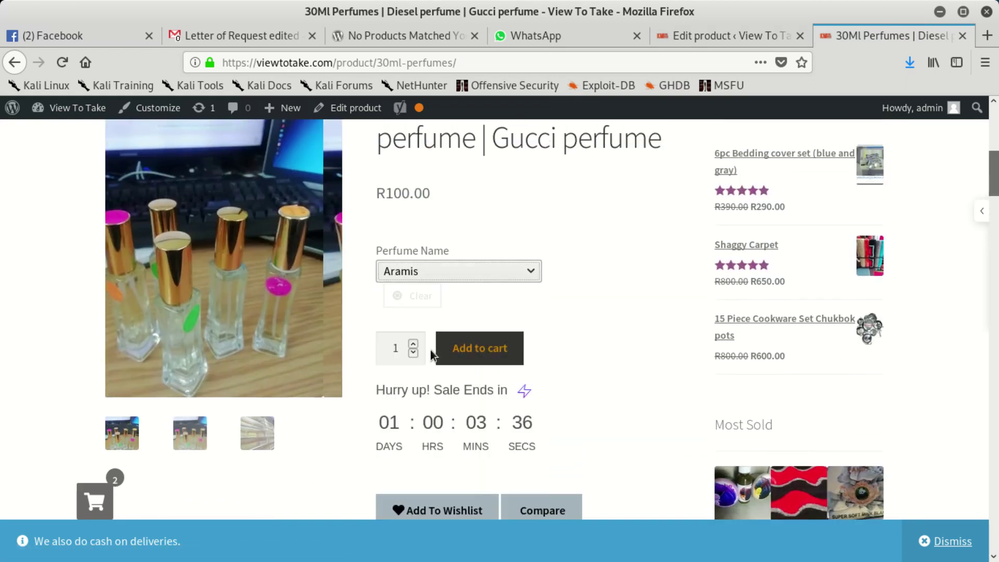
scroll(492, 260, "down", 3)
scroll(492, 261, "up", 3)
Choose Bebe as the perfume name, add one to the cart, and review the product page
left_click(486, 234)
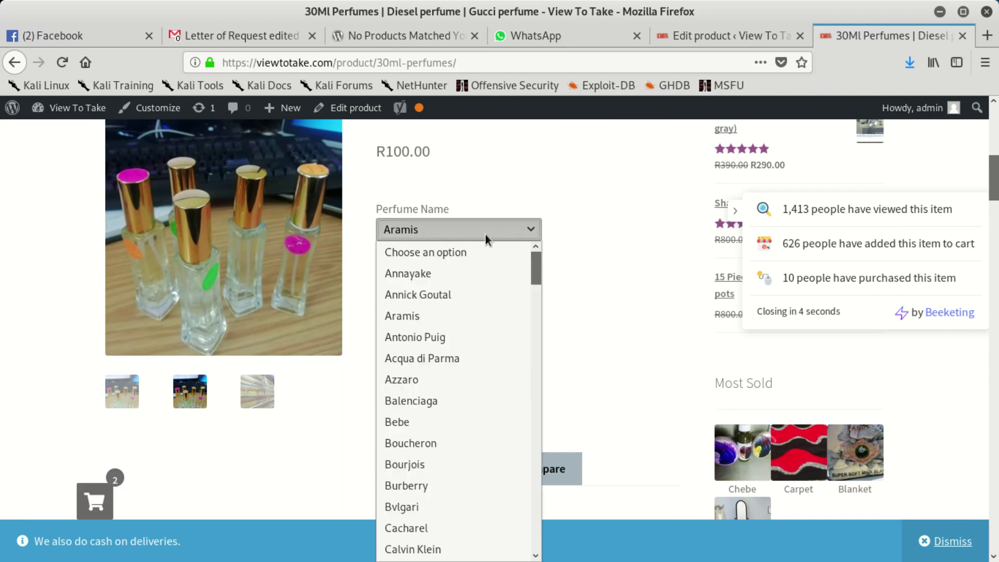
left_click(462, 414)
left_click(481, 309)
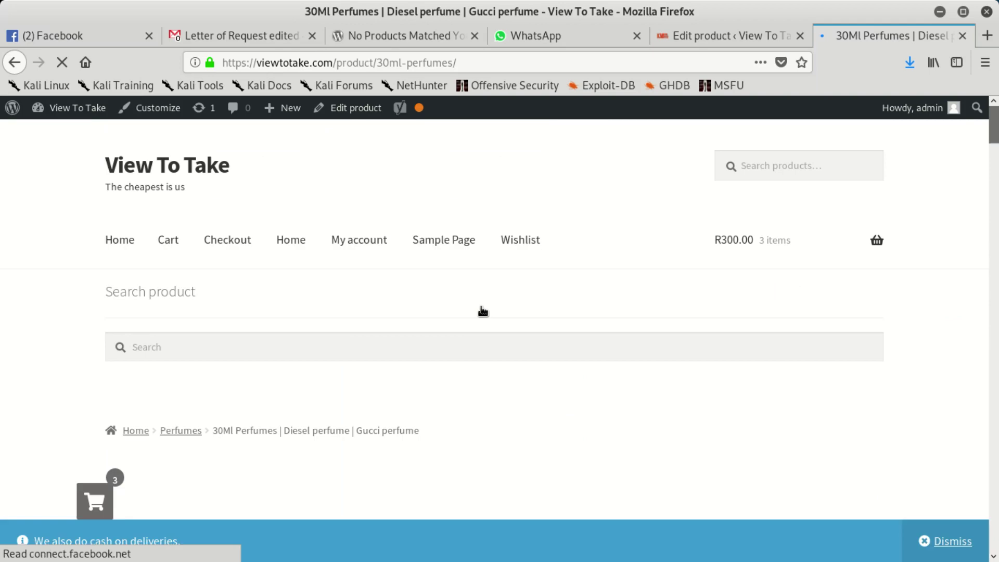
scroll(135, 442, "down", 3)
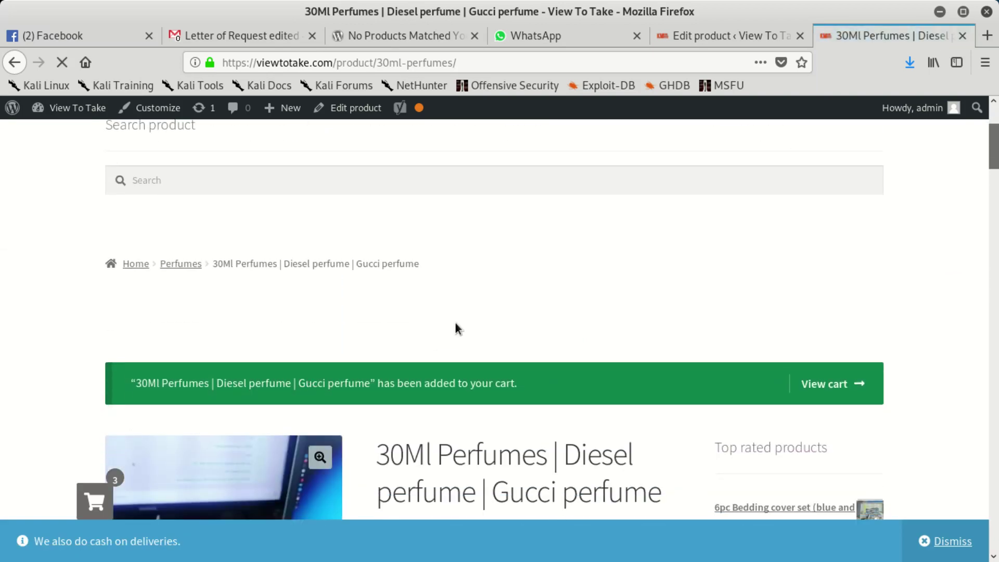
scroll(455, 322, "down", 4)
scroll(457, 321, "up", 5)
scroll(457, 322, "down", 8)
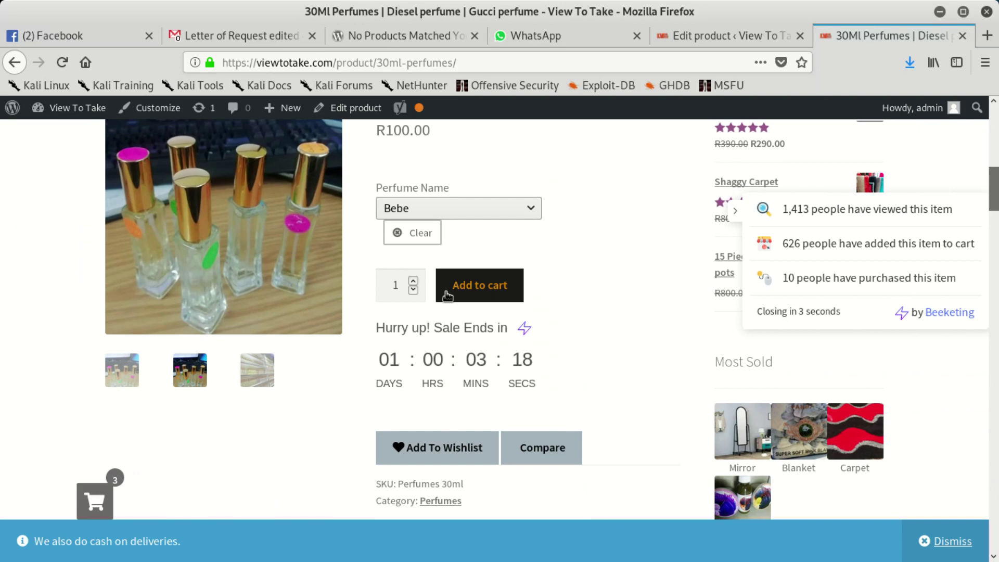
left_click(448, 296)
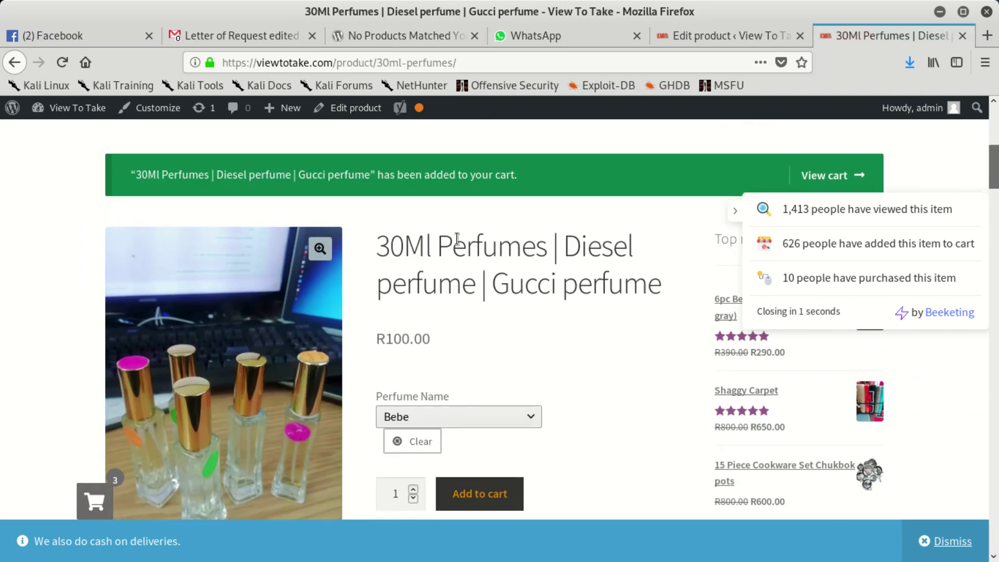
Return to the product's edit page and look through the perfume names listed in its description
left_click(715, 39)
scroll(324, 311, "down", 3)
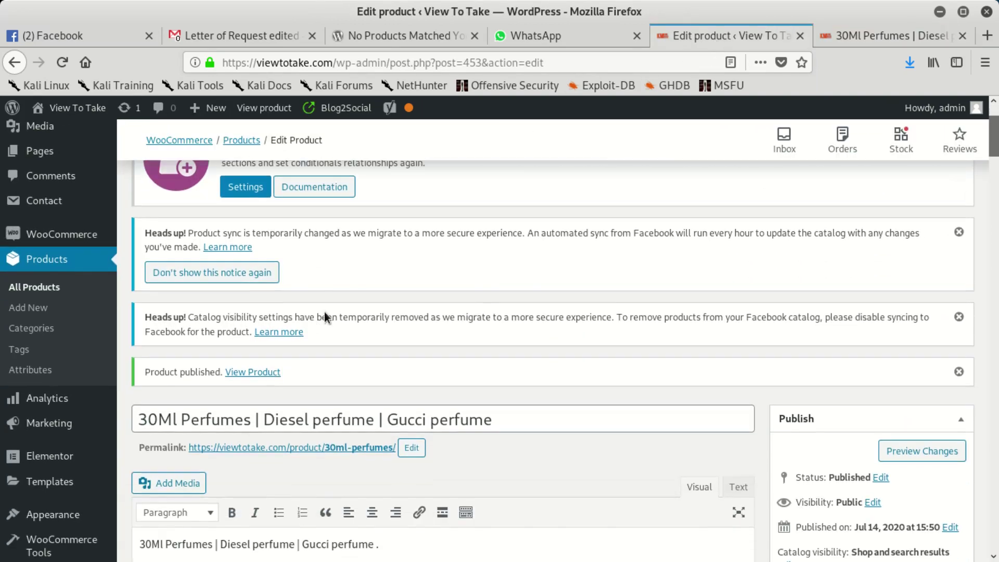
scroll(394, 327, "down", 4)
scroll(319, 408, "down", 10)
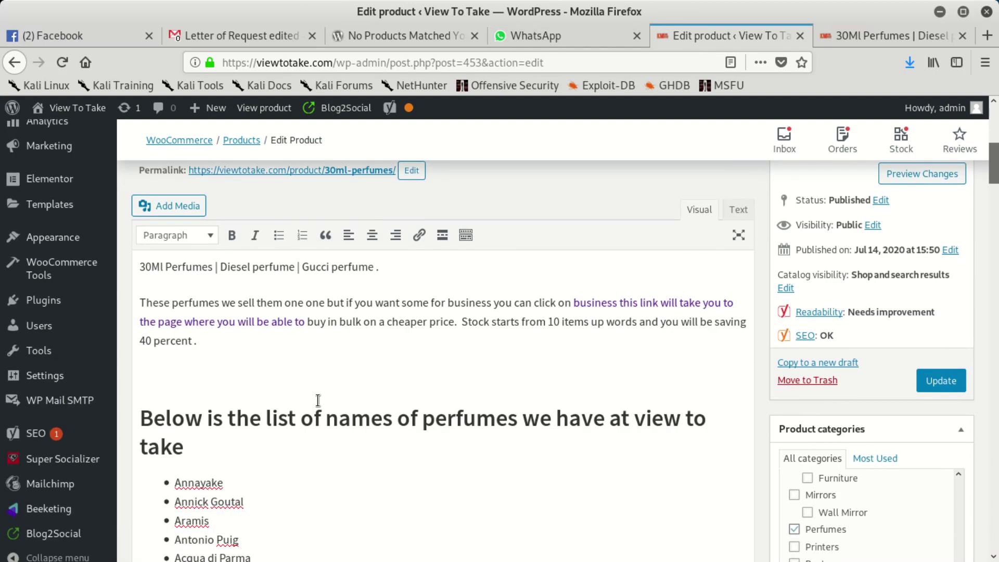
scroll(229, 467, "down", 15)
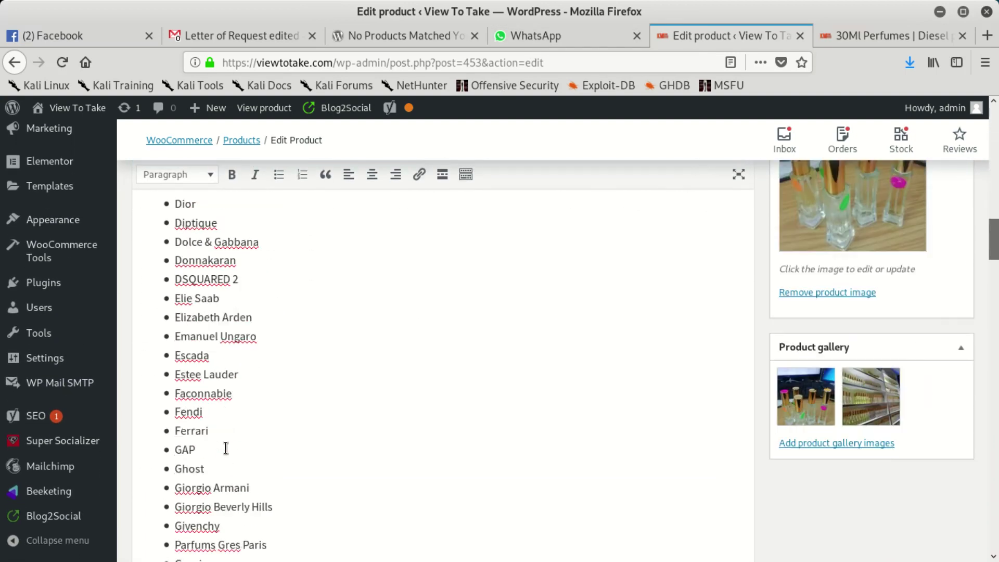
scroll(264, 449, "down", 5)
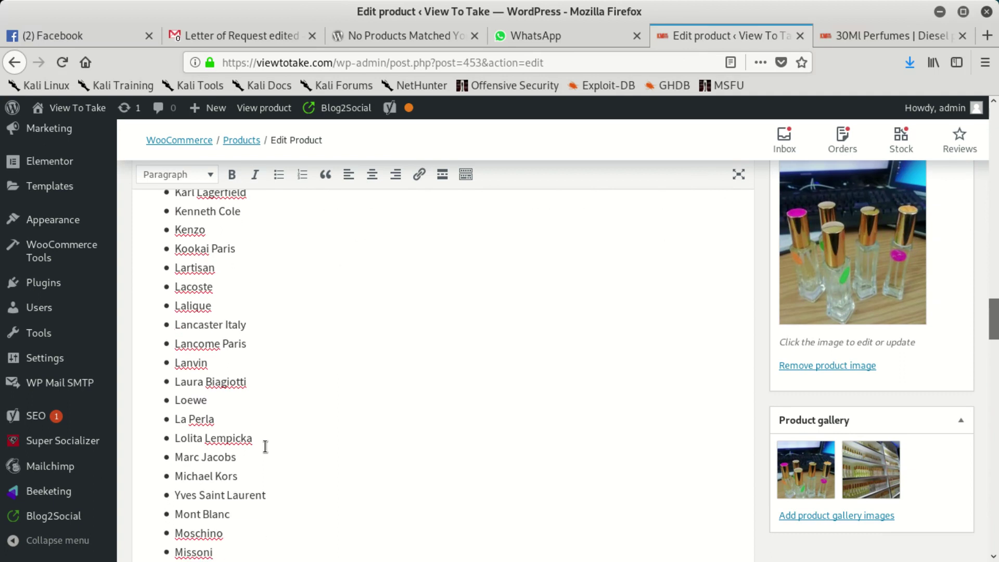